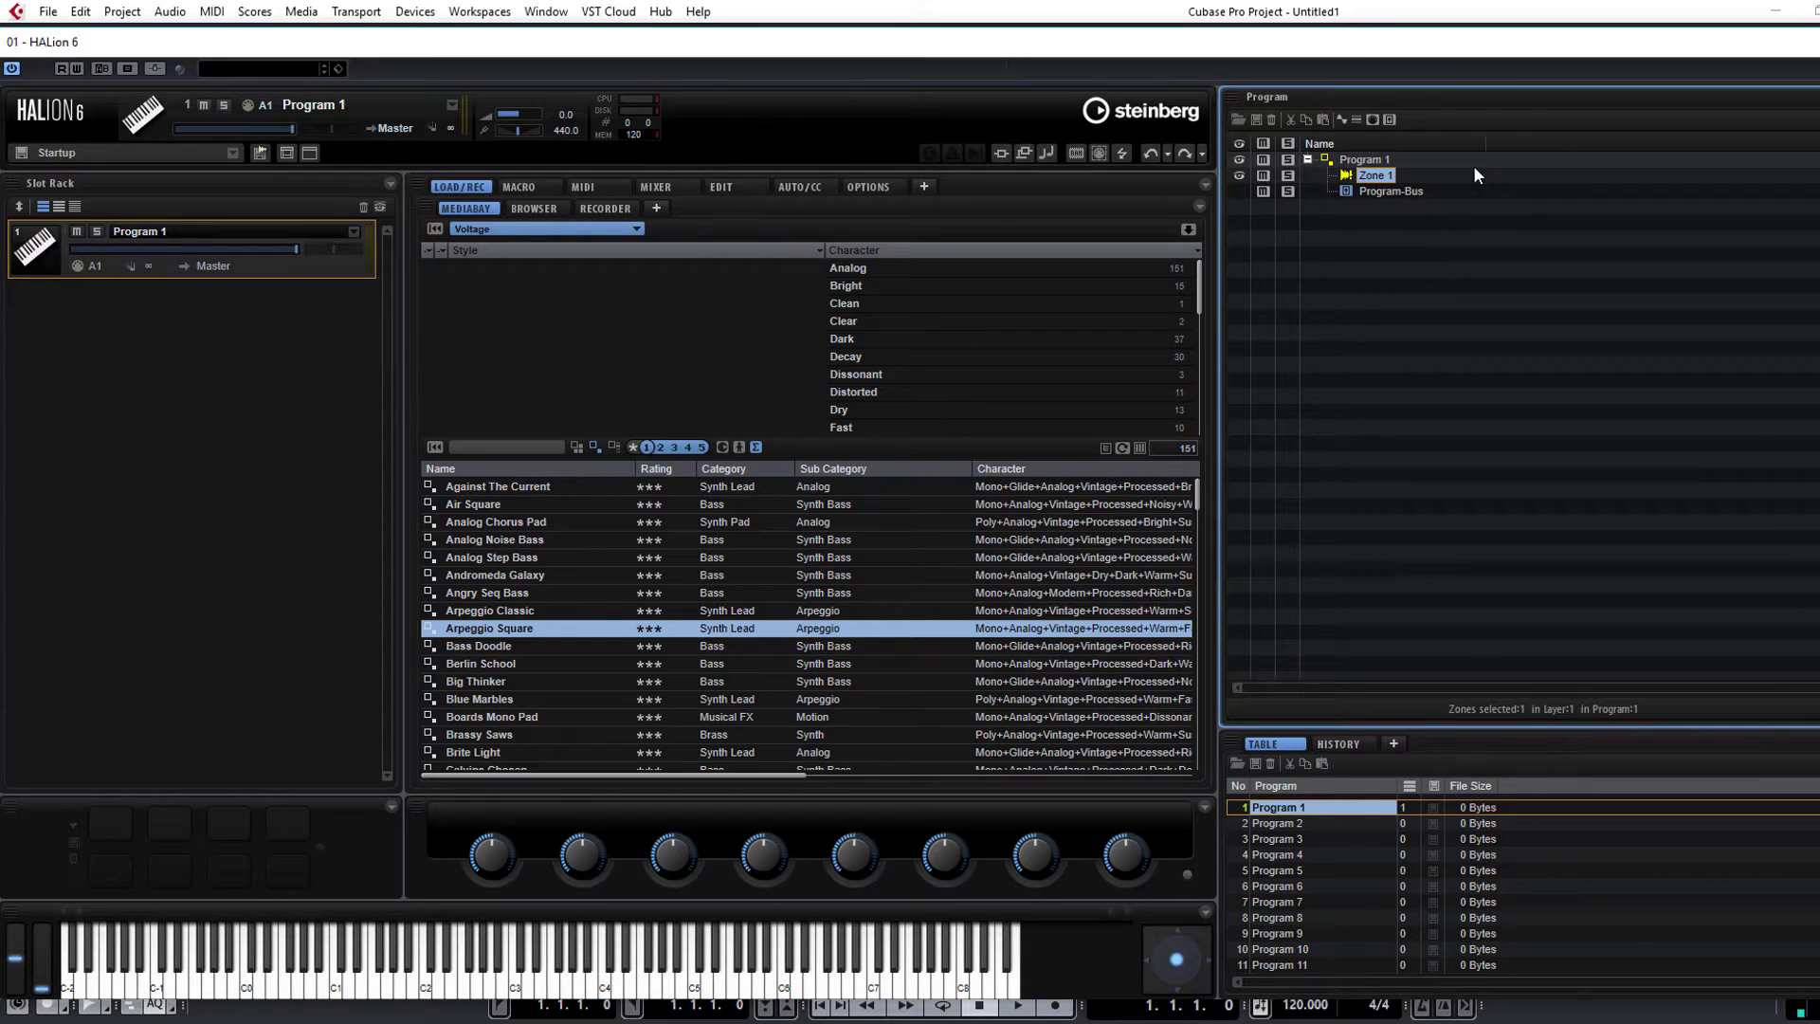
# Delete the empty Zone 1 from the key mapping of Program 1.
pyautogui.click(721, 188)
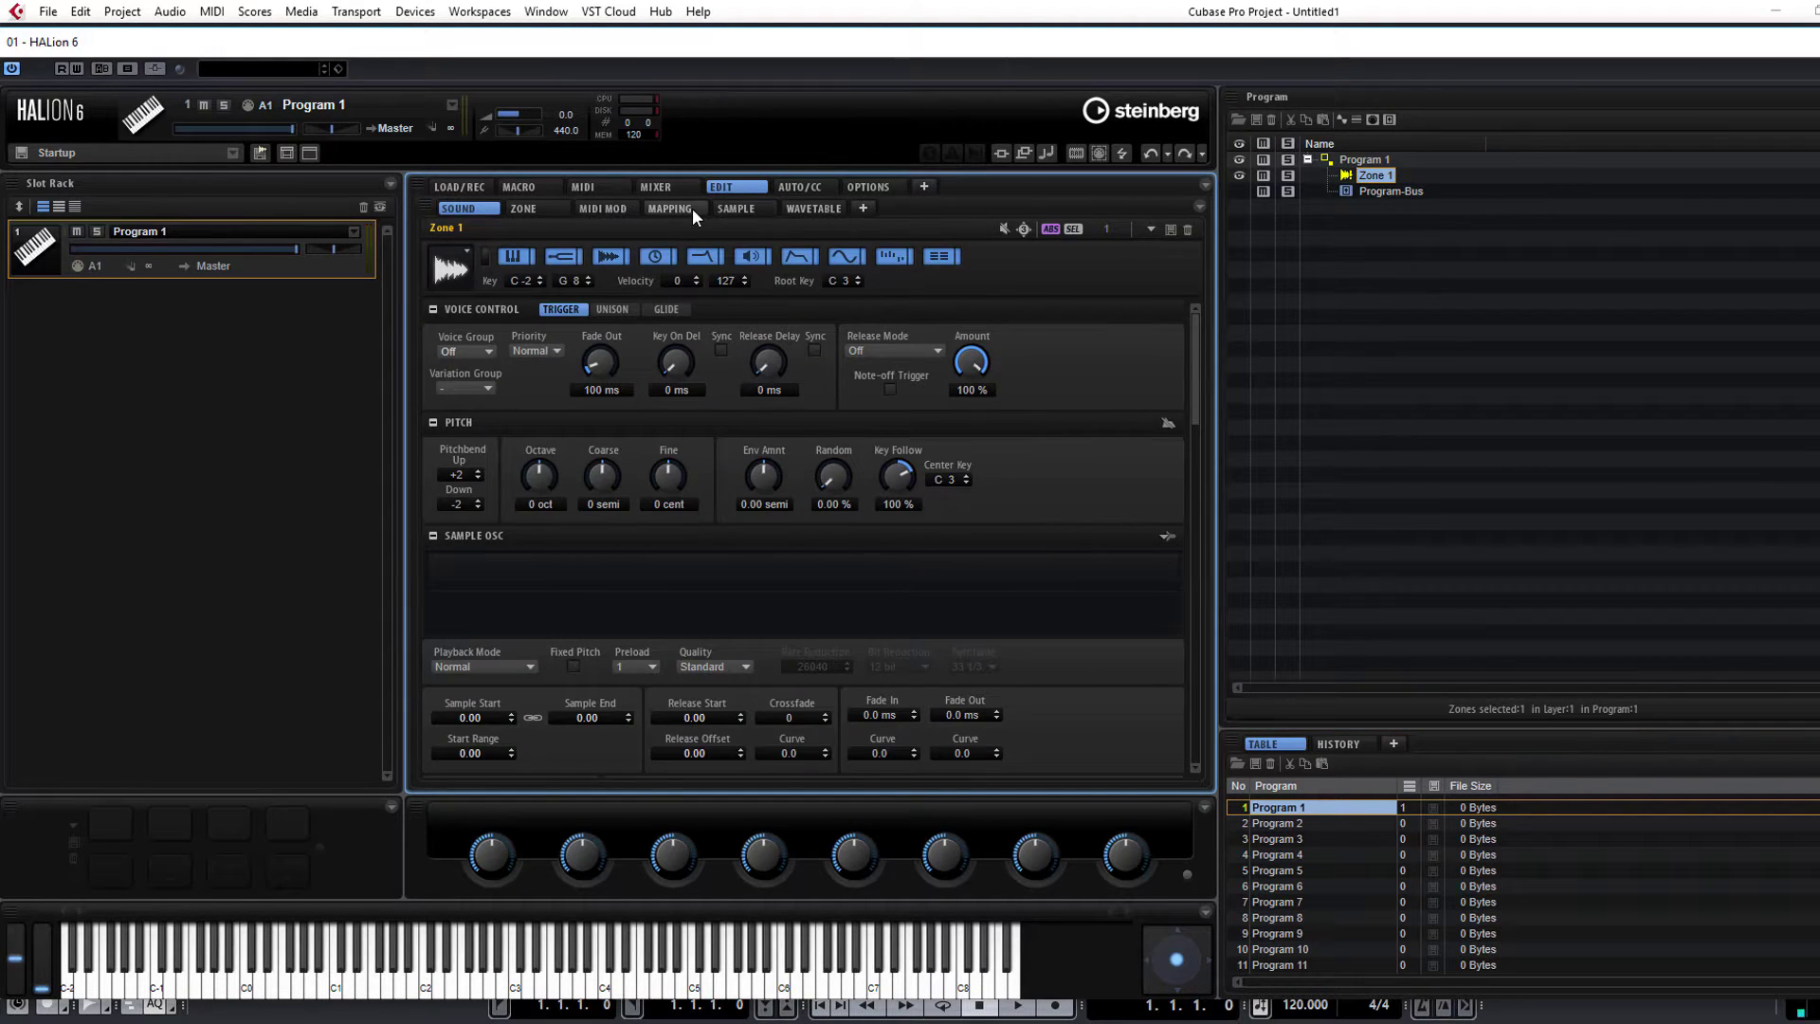
pyautogui.click(675, 209)
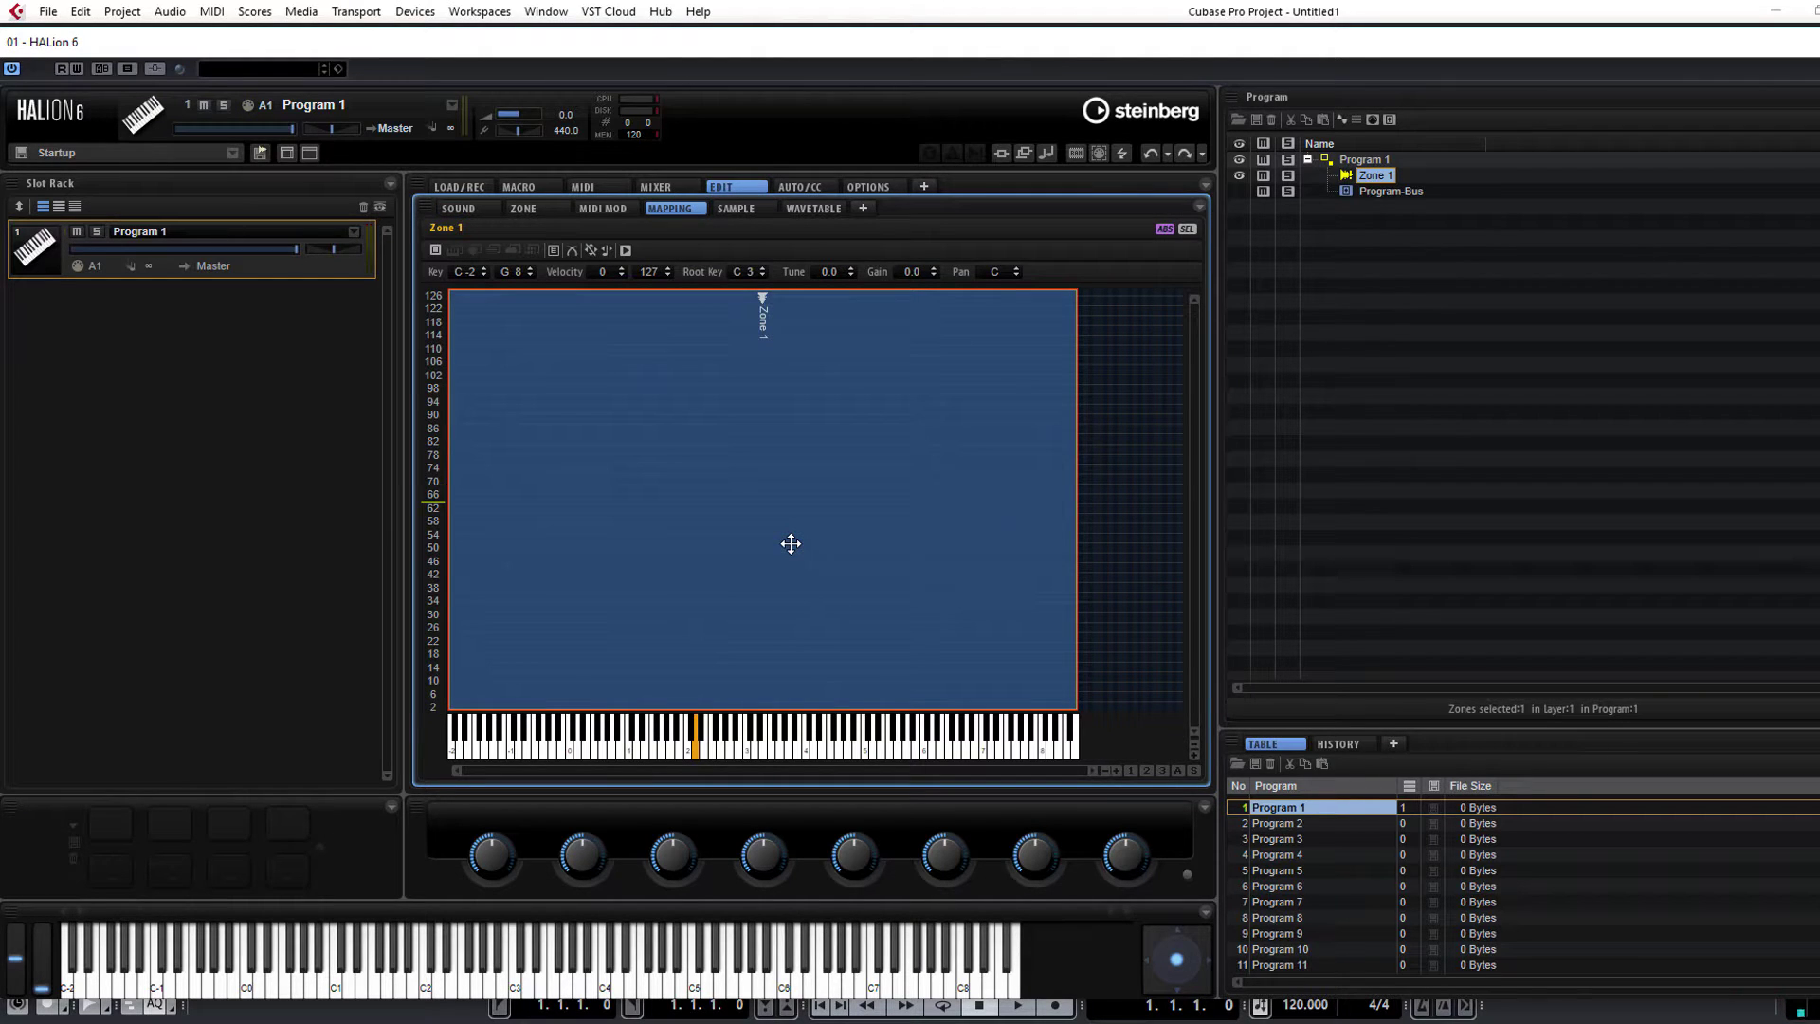
pyautogui.press('Delete')
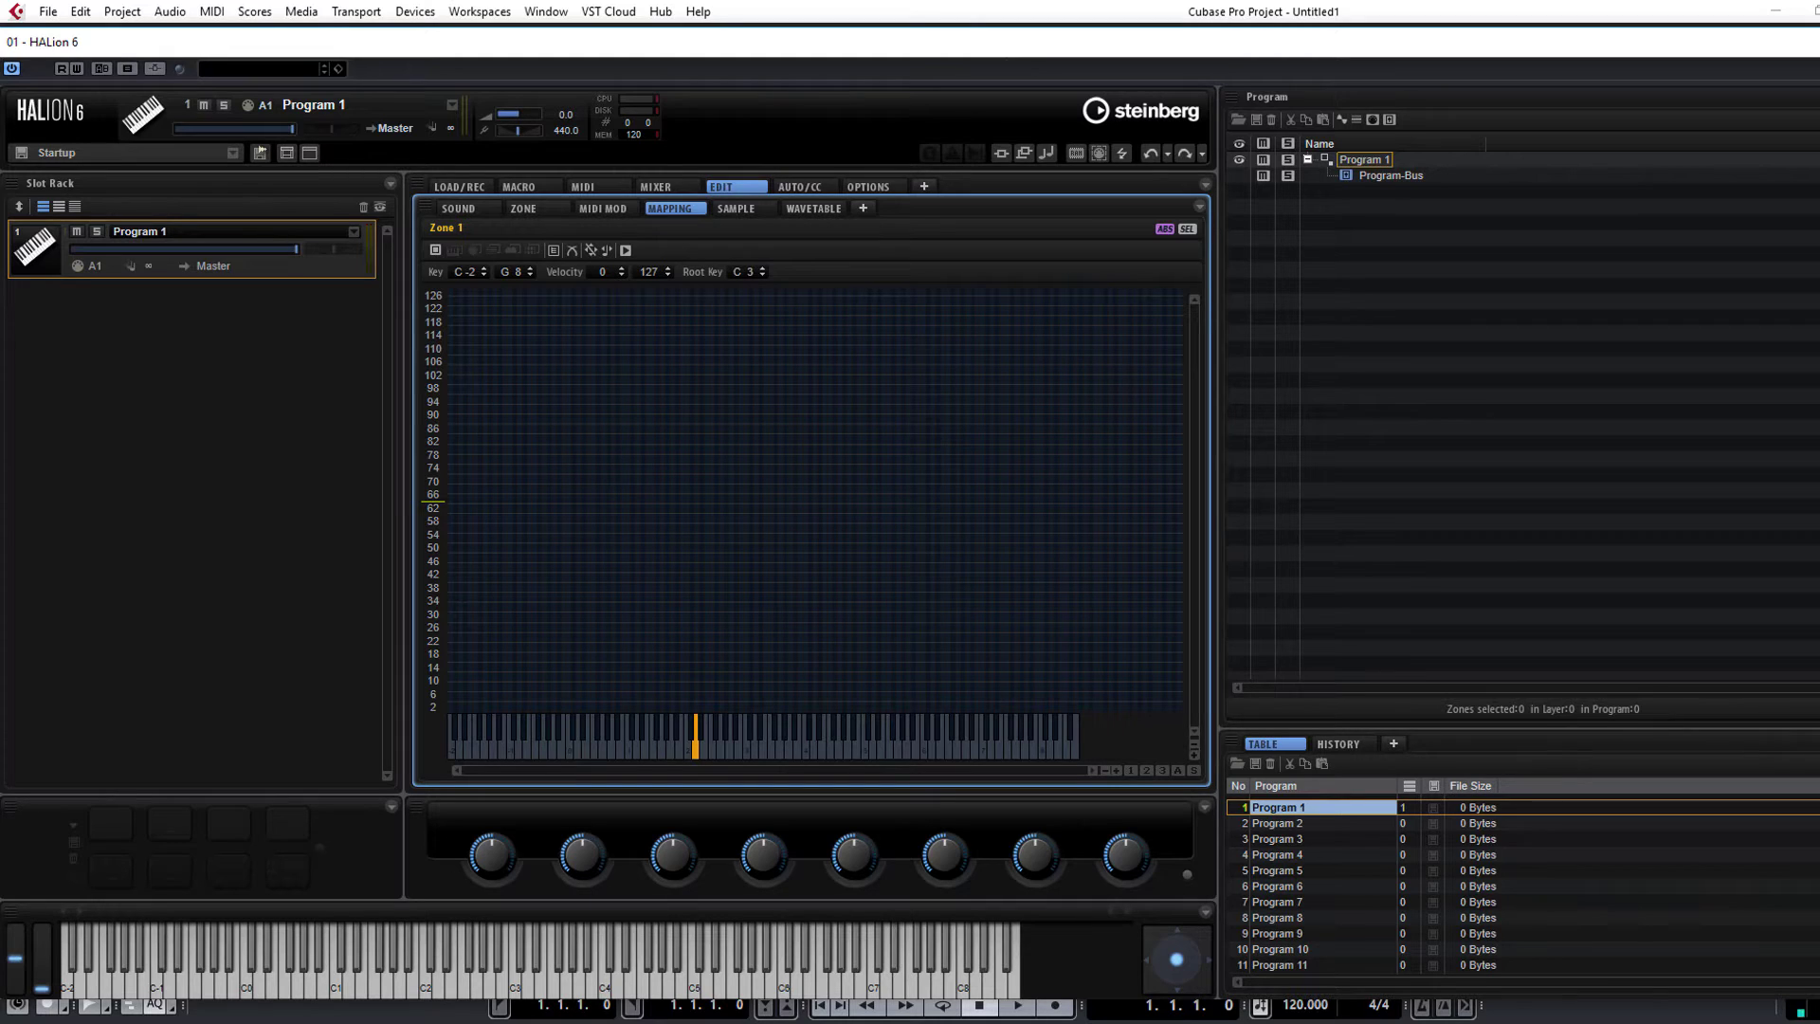
# Import the sample Lev_Bass_Sustained_A_07.wav into the empty mapping grid as a single-key zone on B1.
pyautogui.hotkey('ctrl', 'w')
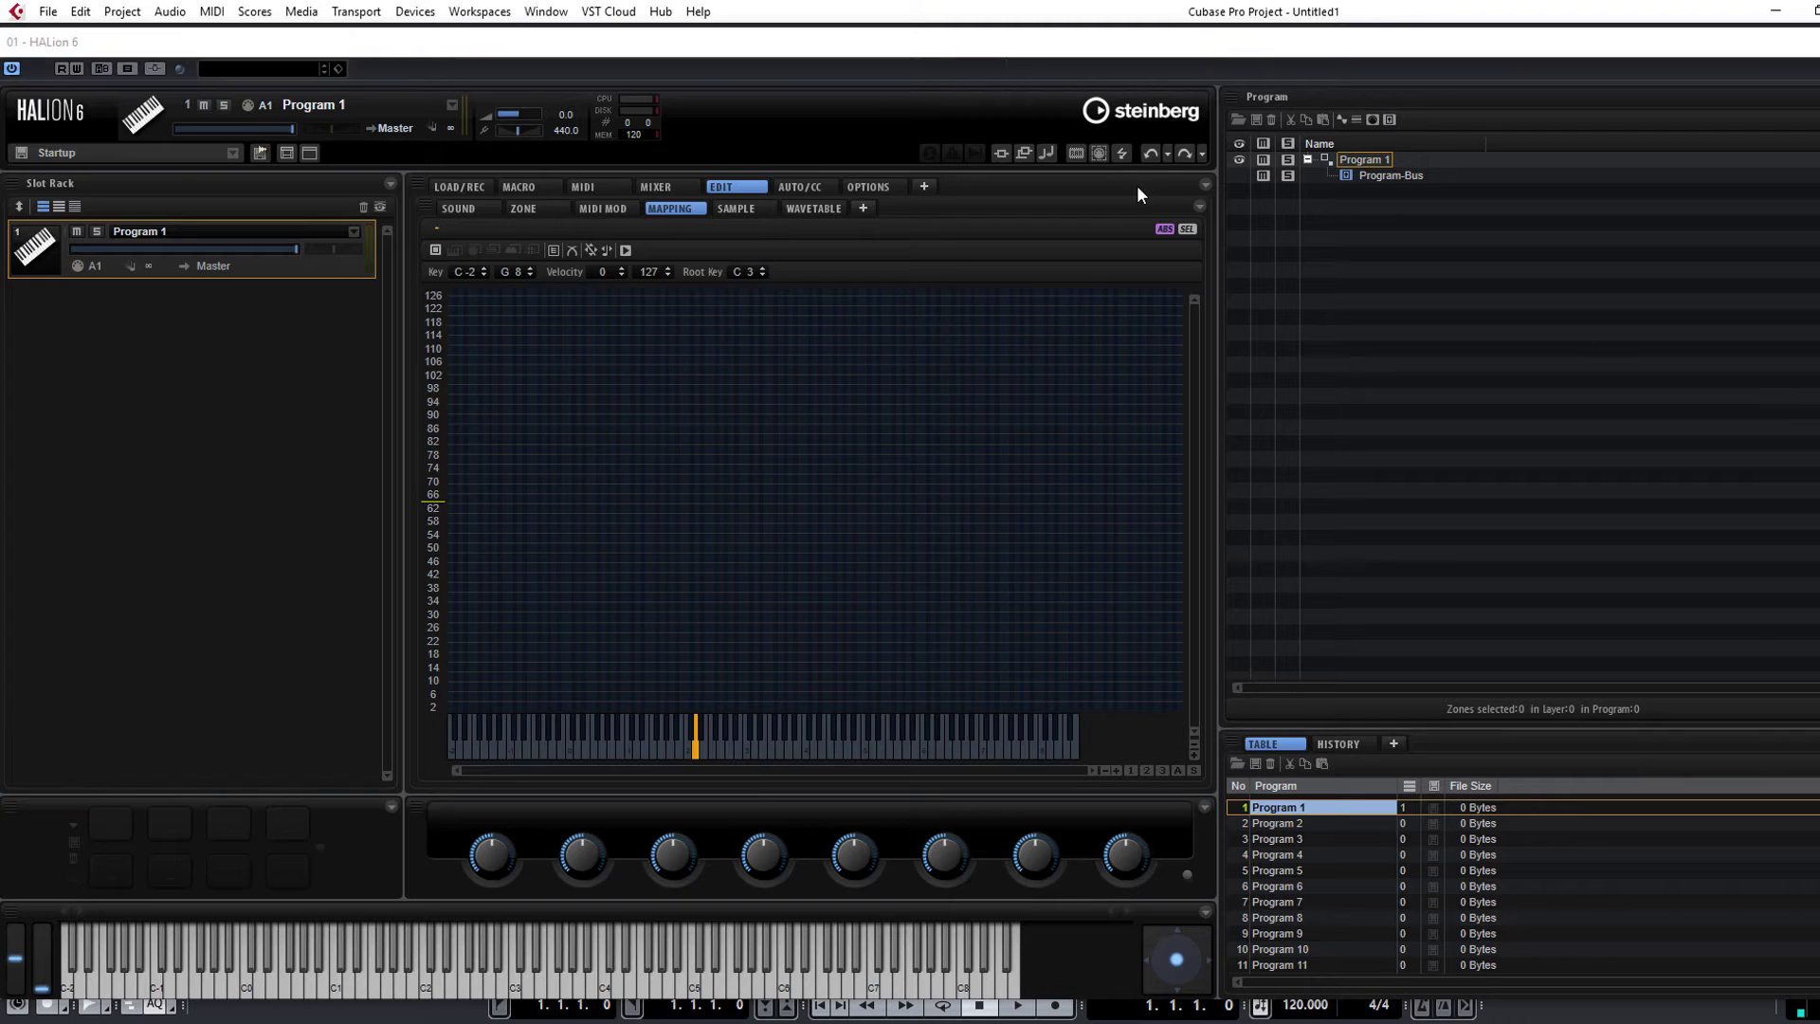
pyautogui.rightClick(1014, 76)
pyautogui.click(1089, 82)
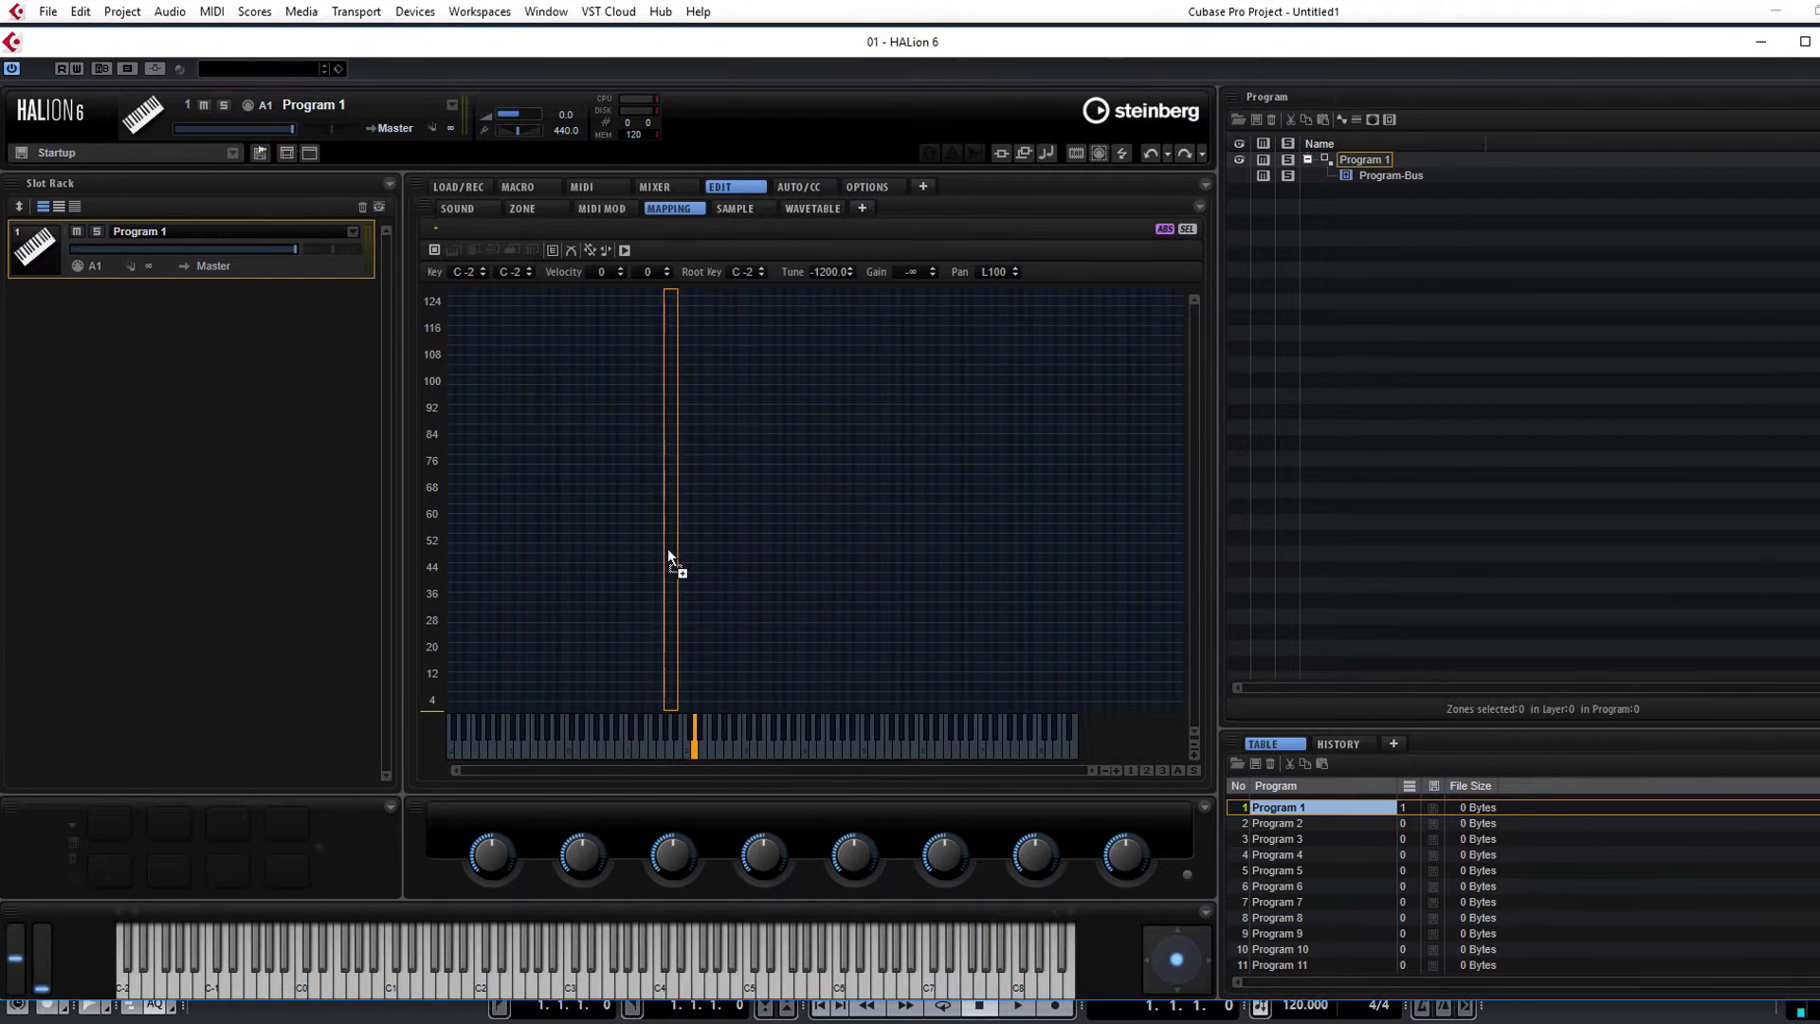
pyautogui.moveTo(667, 548)
pyautogui.mouseDown()
pyautogui.moveTo(695, 567)
pyautogui.moveTo(680, 569)
pyautogui.mouseUp()
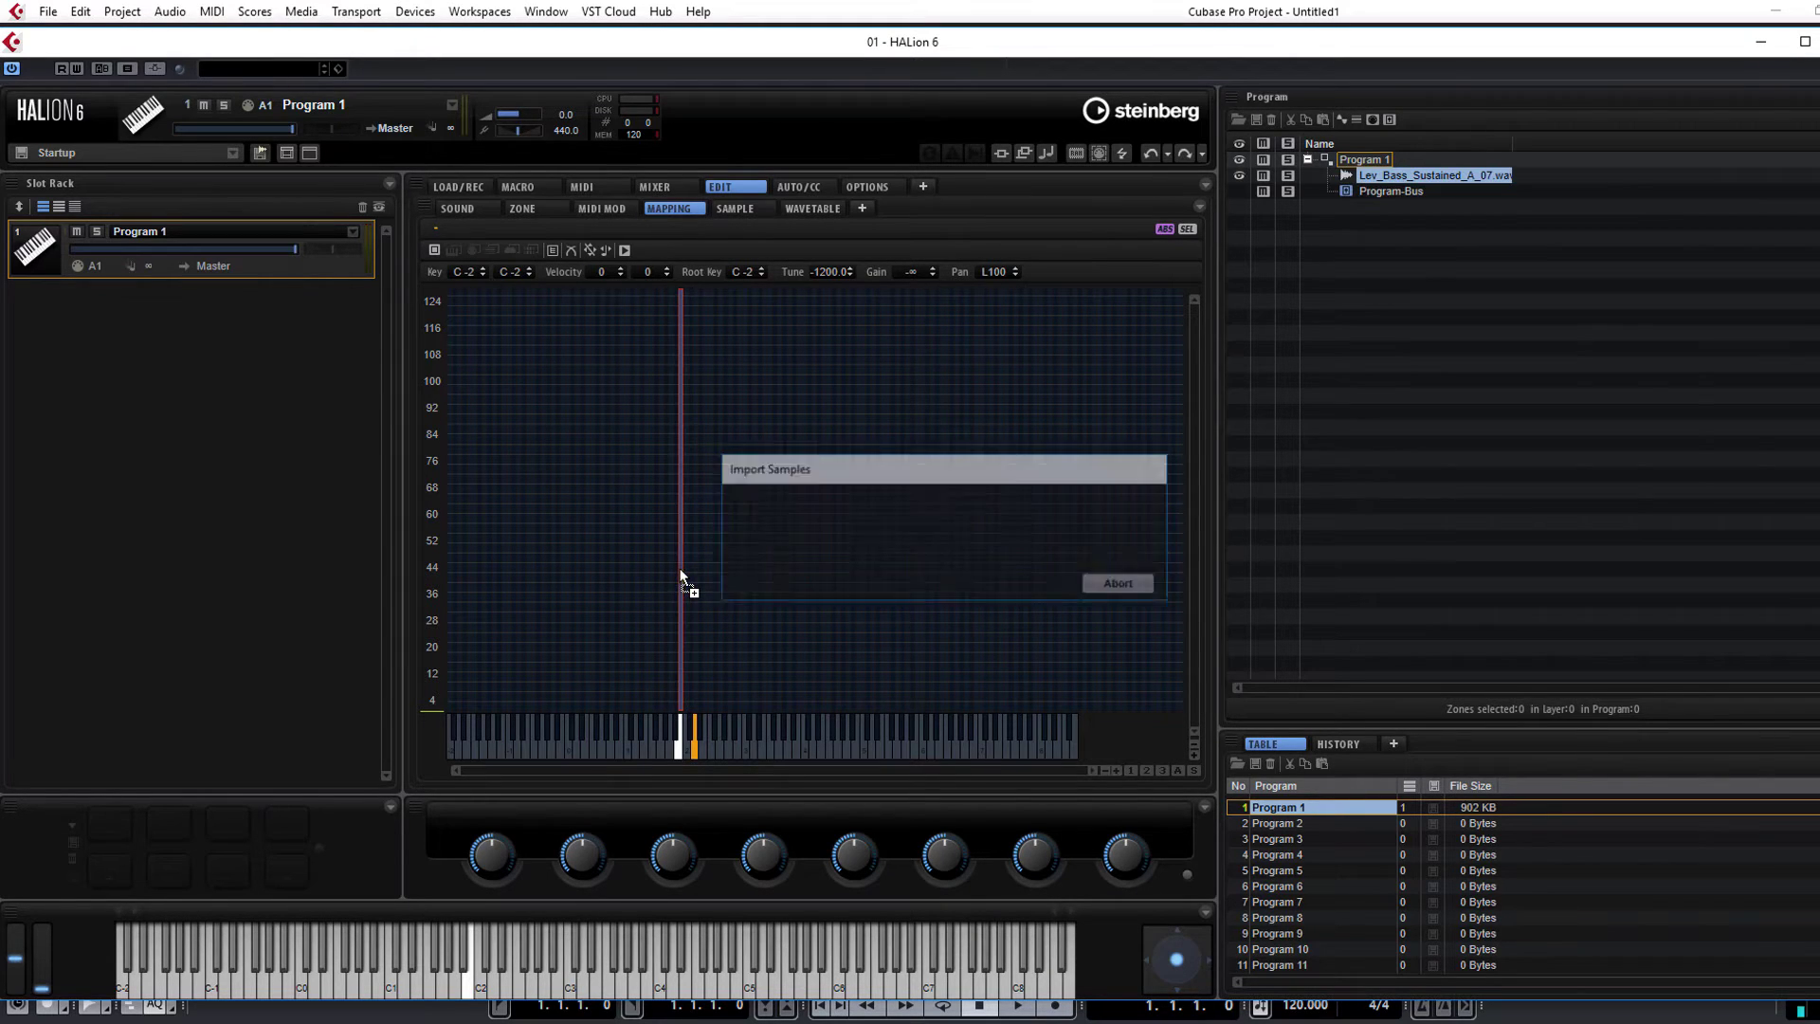
# Stretch the key range of the Lev_Bass_Sustained_A_07.wav zone so it spans C0 to C7.
pyautogui.click(1118, 770)
pyautogui.click(1117, 770)
pyautogui.click(1118, 770)
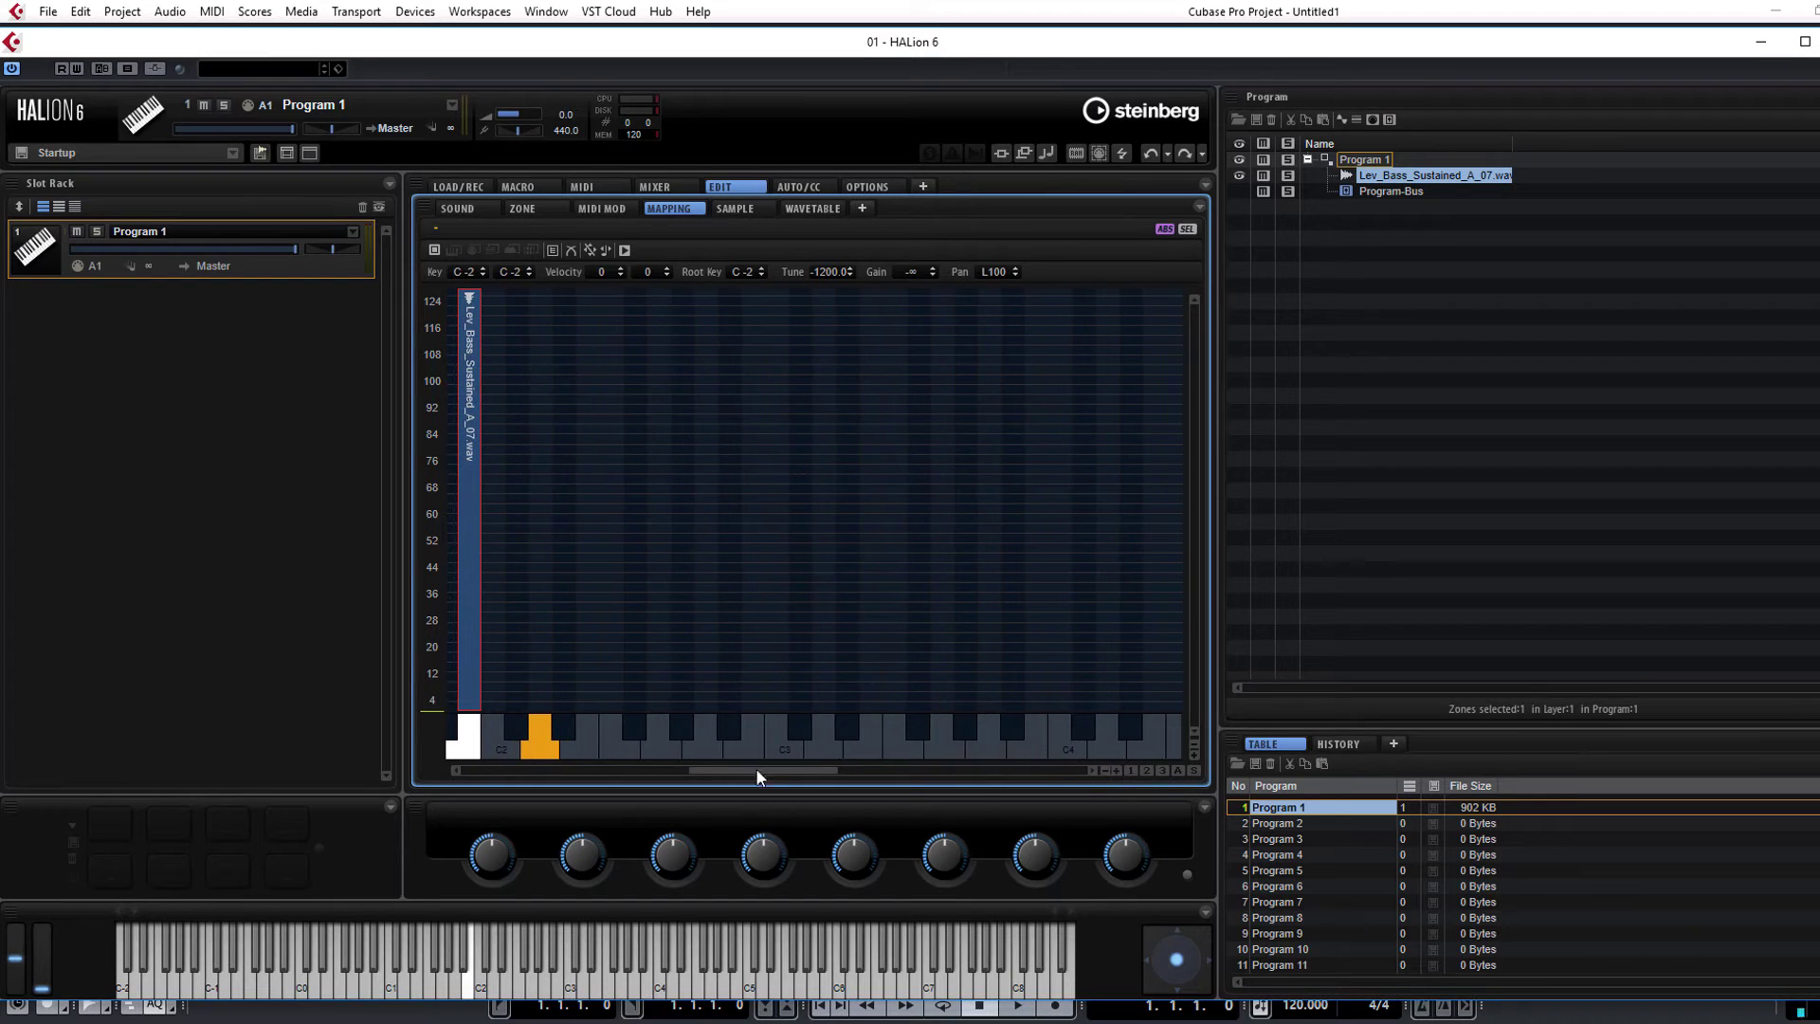
pyautogui.click(1103, 769)
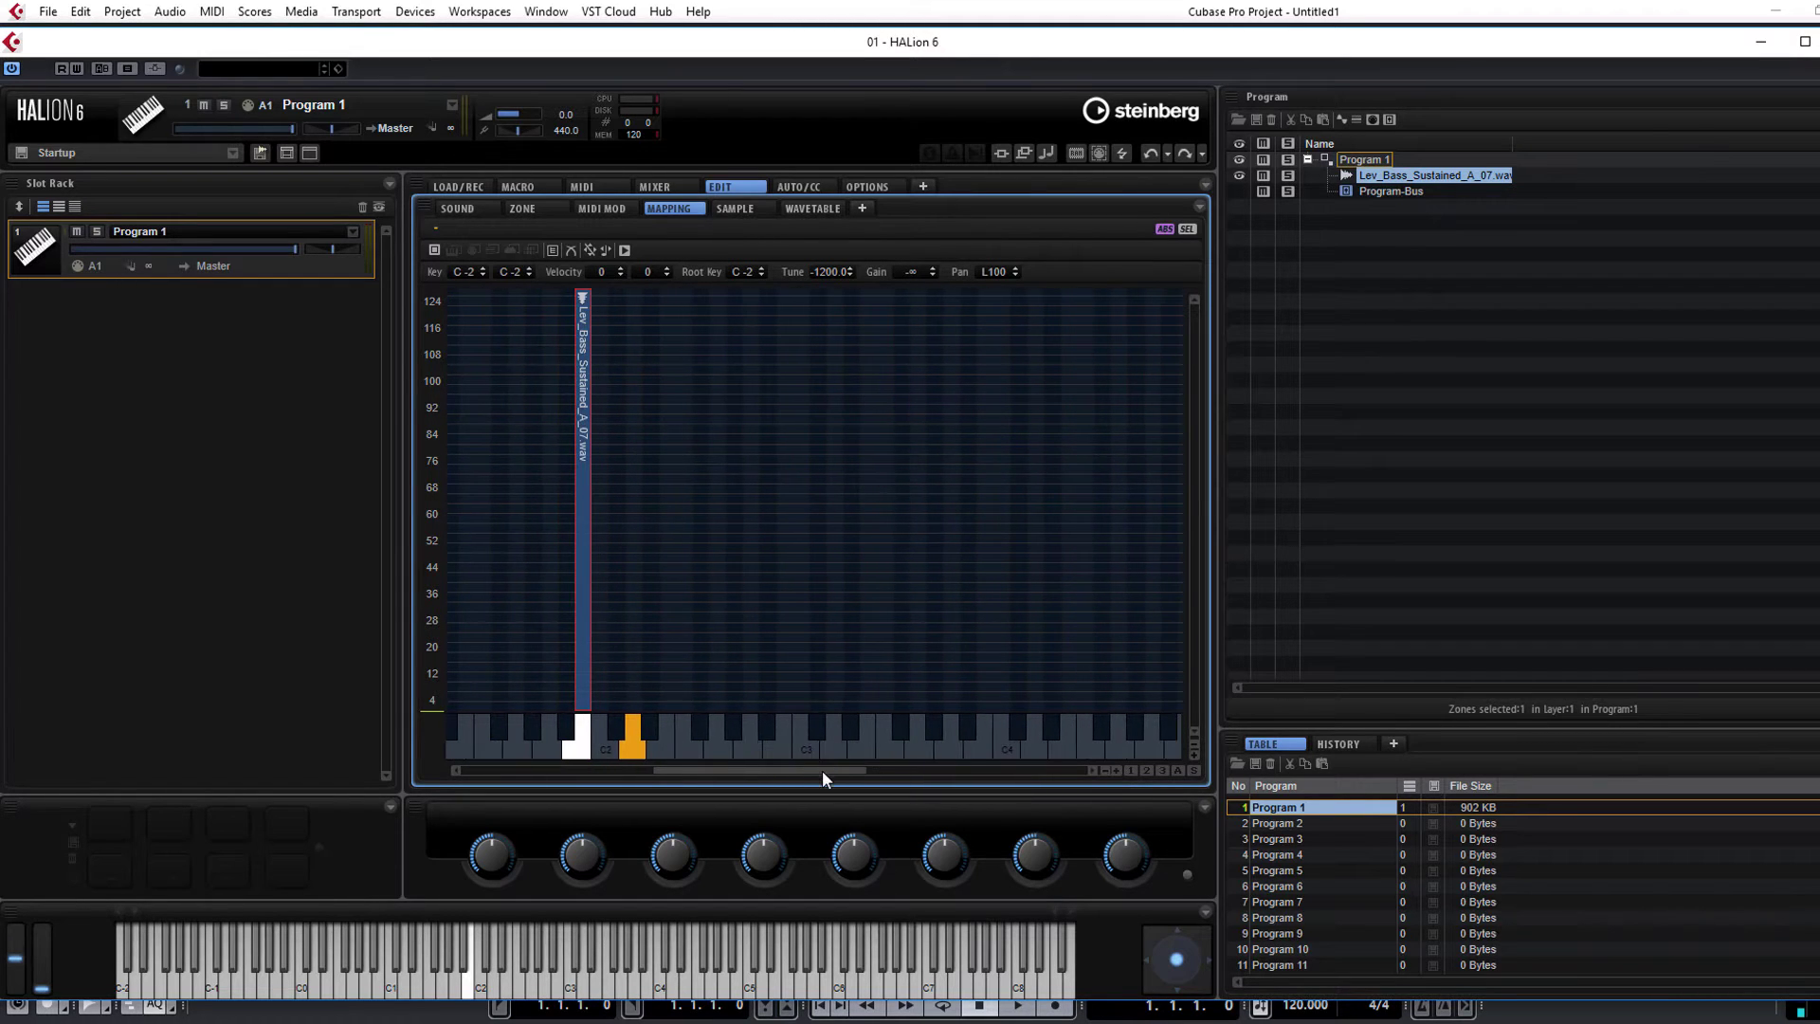
pyautogui.moveTo(822, 770); pyautogui.dragTo(791, 771)
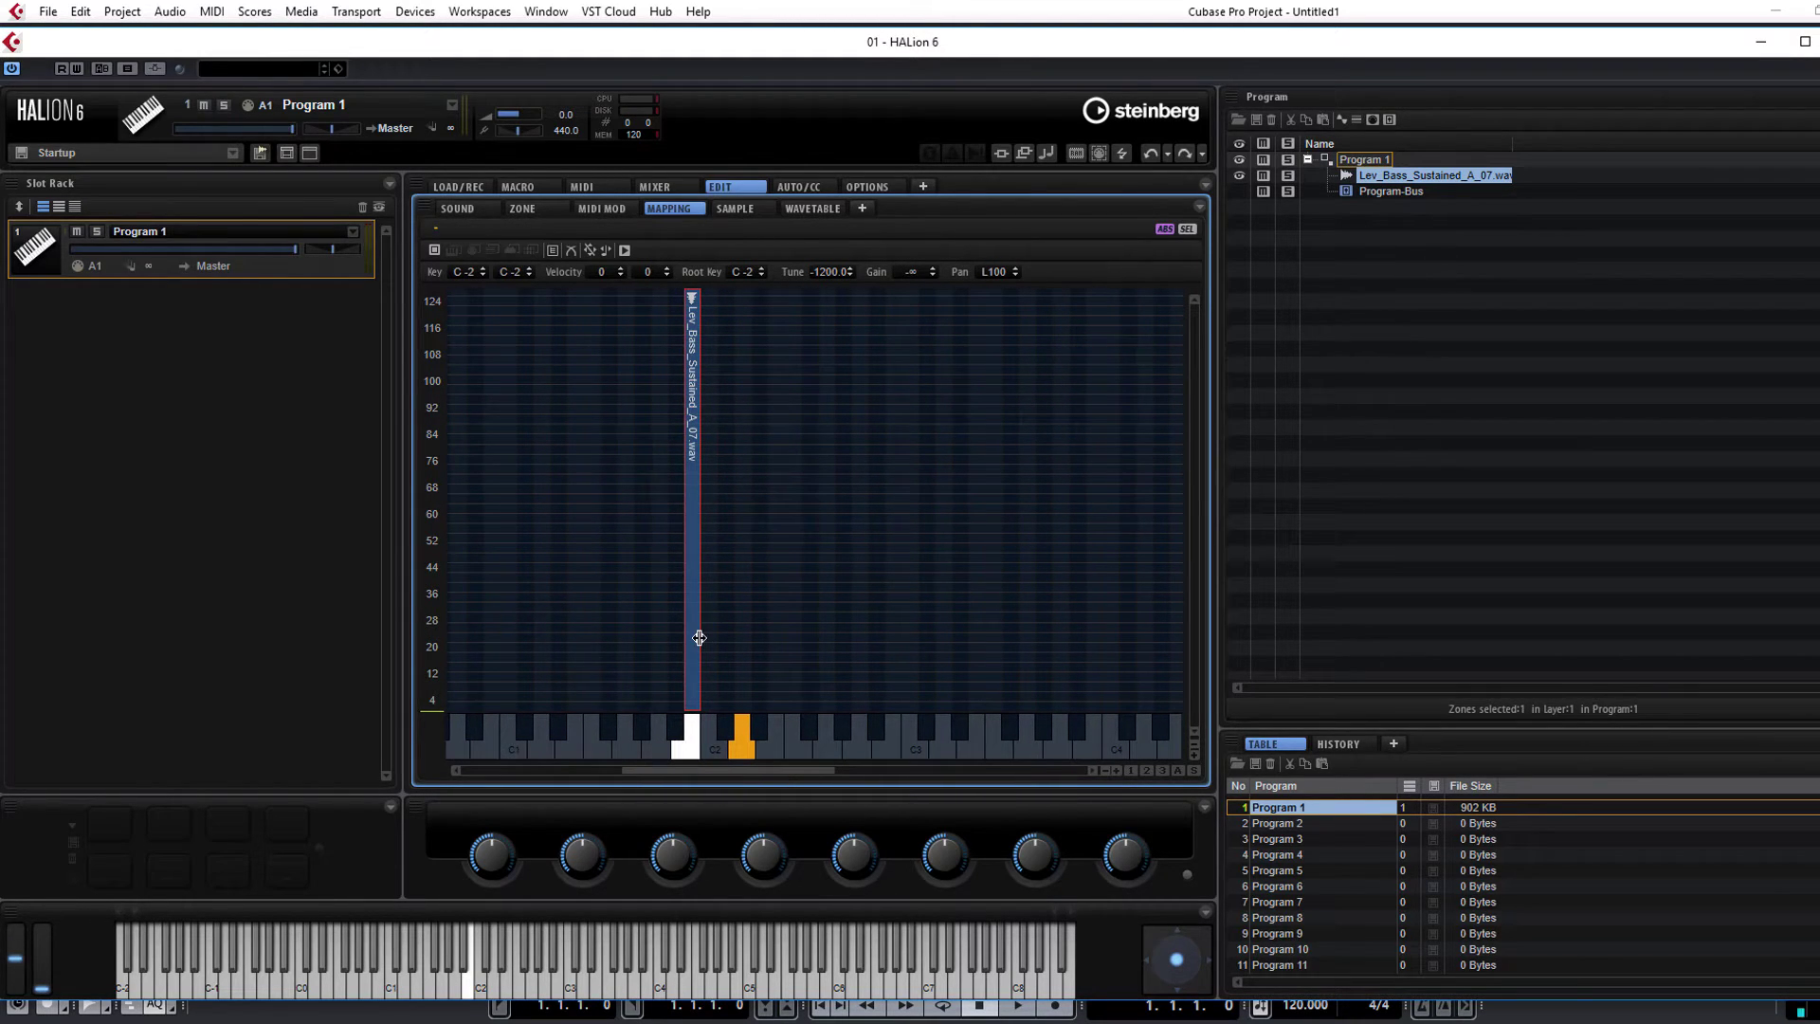
pyautogui.moveTo(699, 637); pyautogui.dragTo(1067, 674)
pyautogui.moveTo(912, 770); pyautogui.dragTo(679, 749)
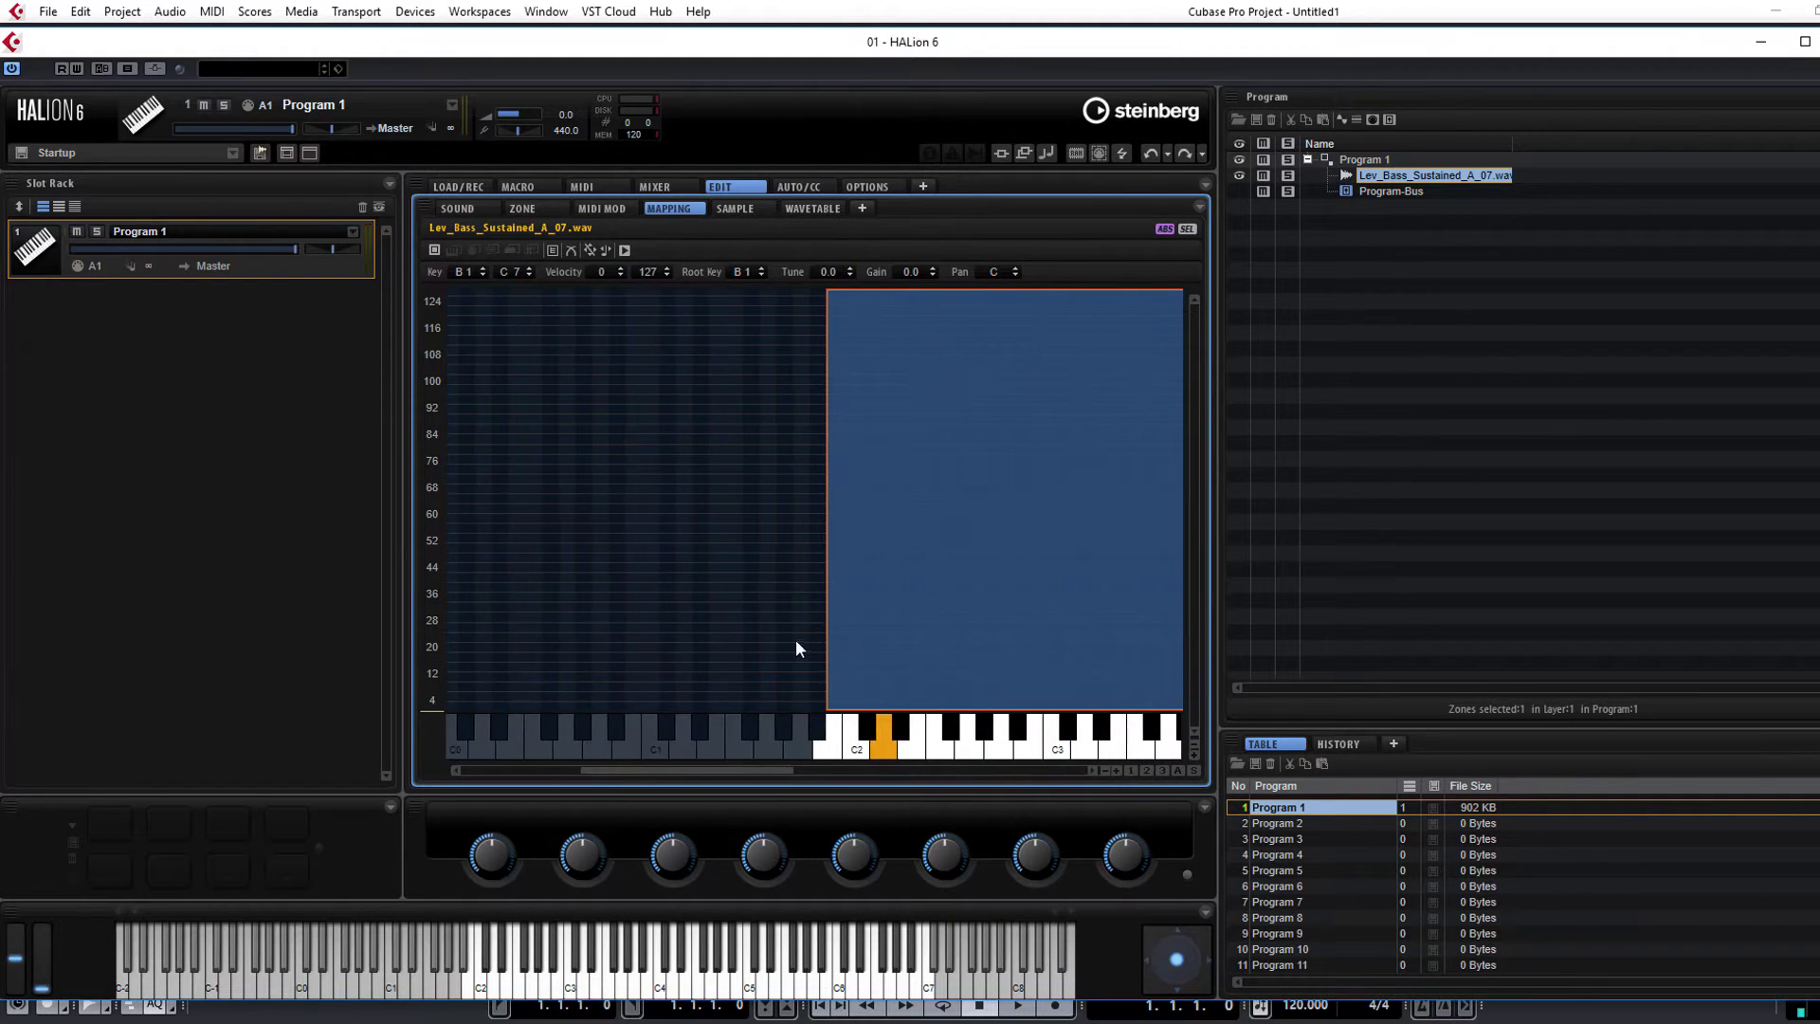
pyautogui.moveTo(824, 637); pyautogui.dragTo(447, 602)
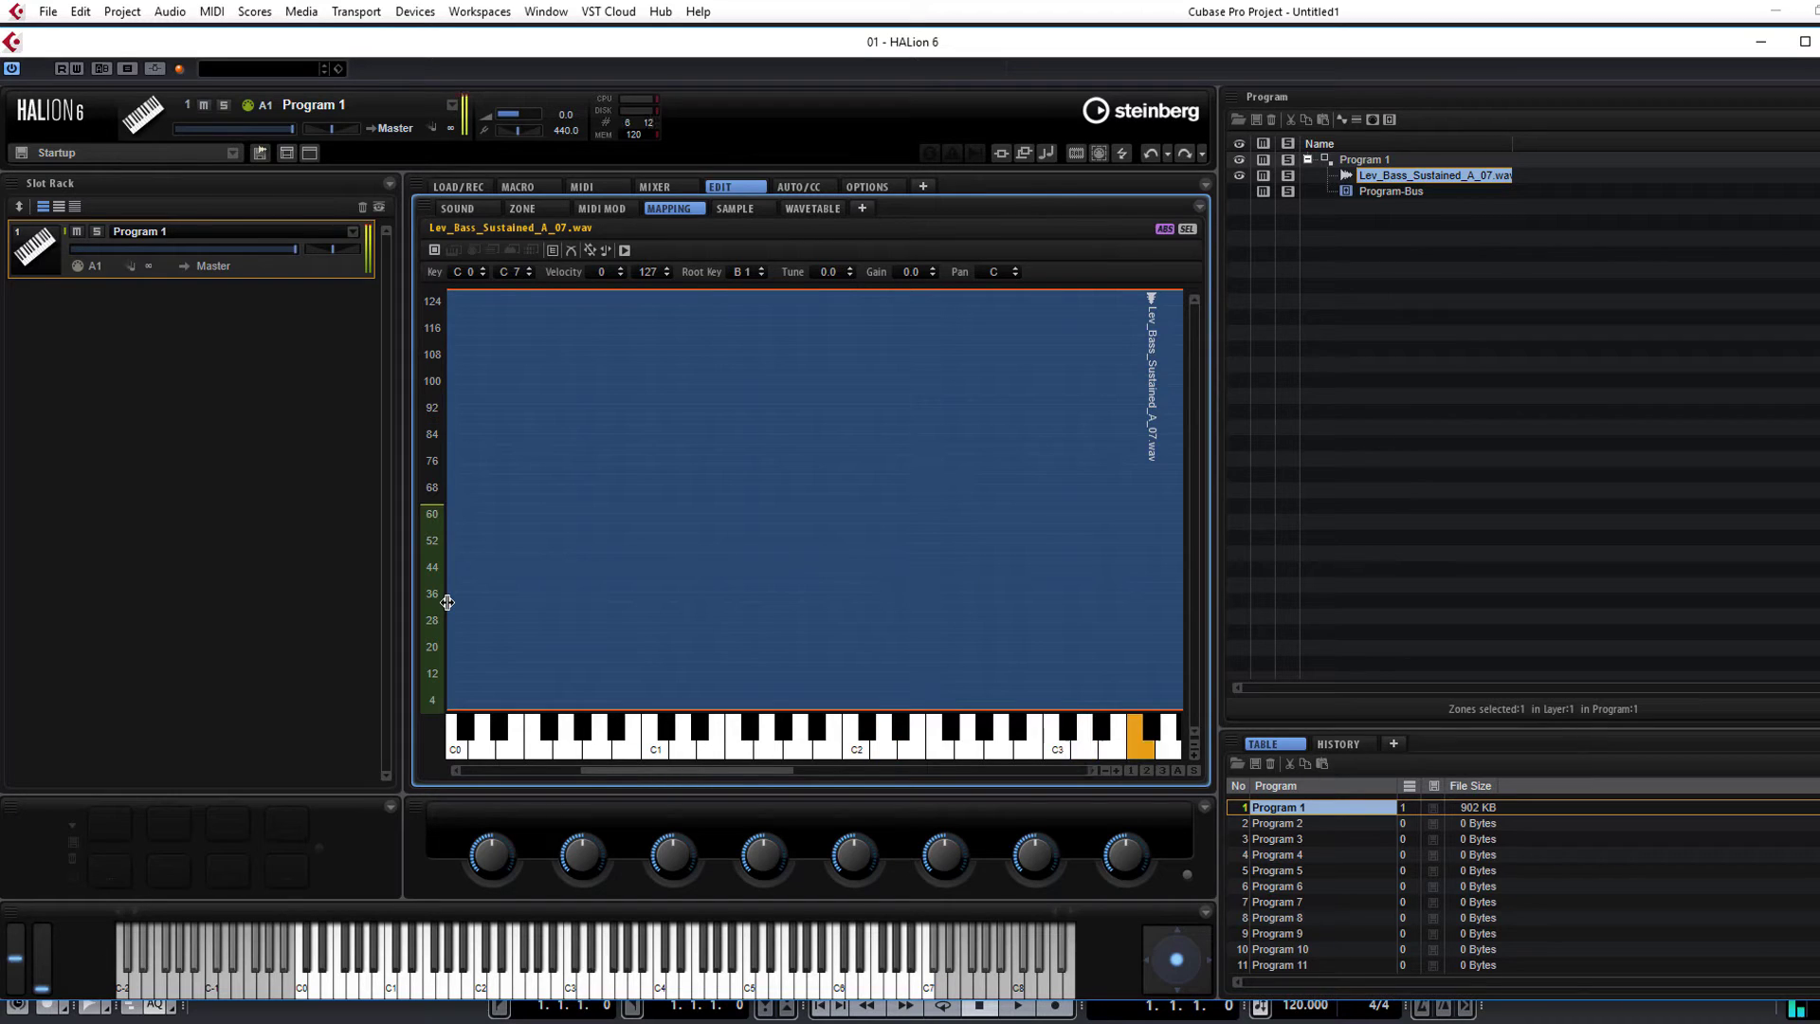
# Bring the whole waveform of the mapped sample into the sample editor and set its sustain loop to Continuous.
pyautogui.click(736, 208)
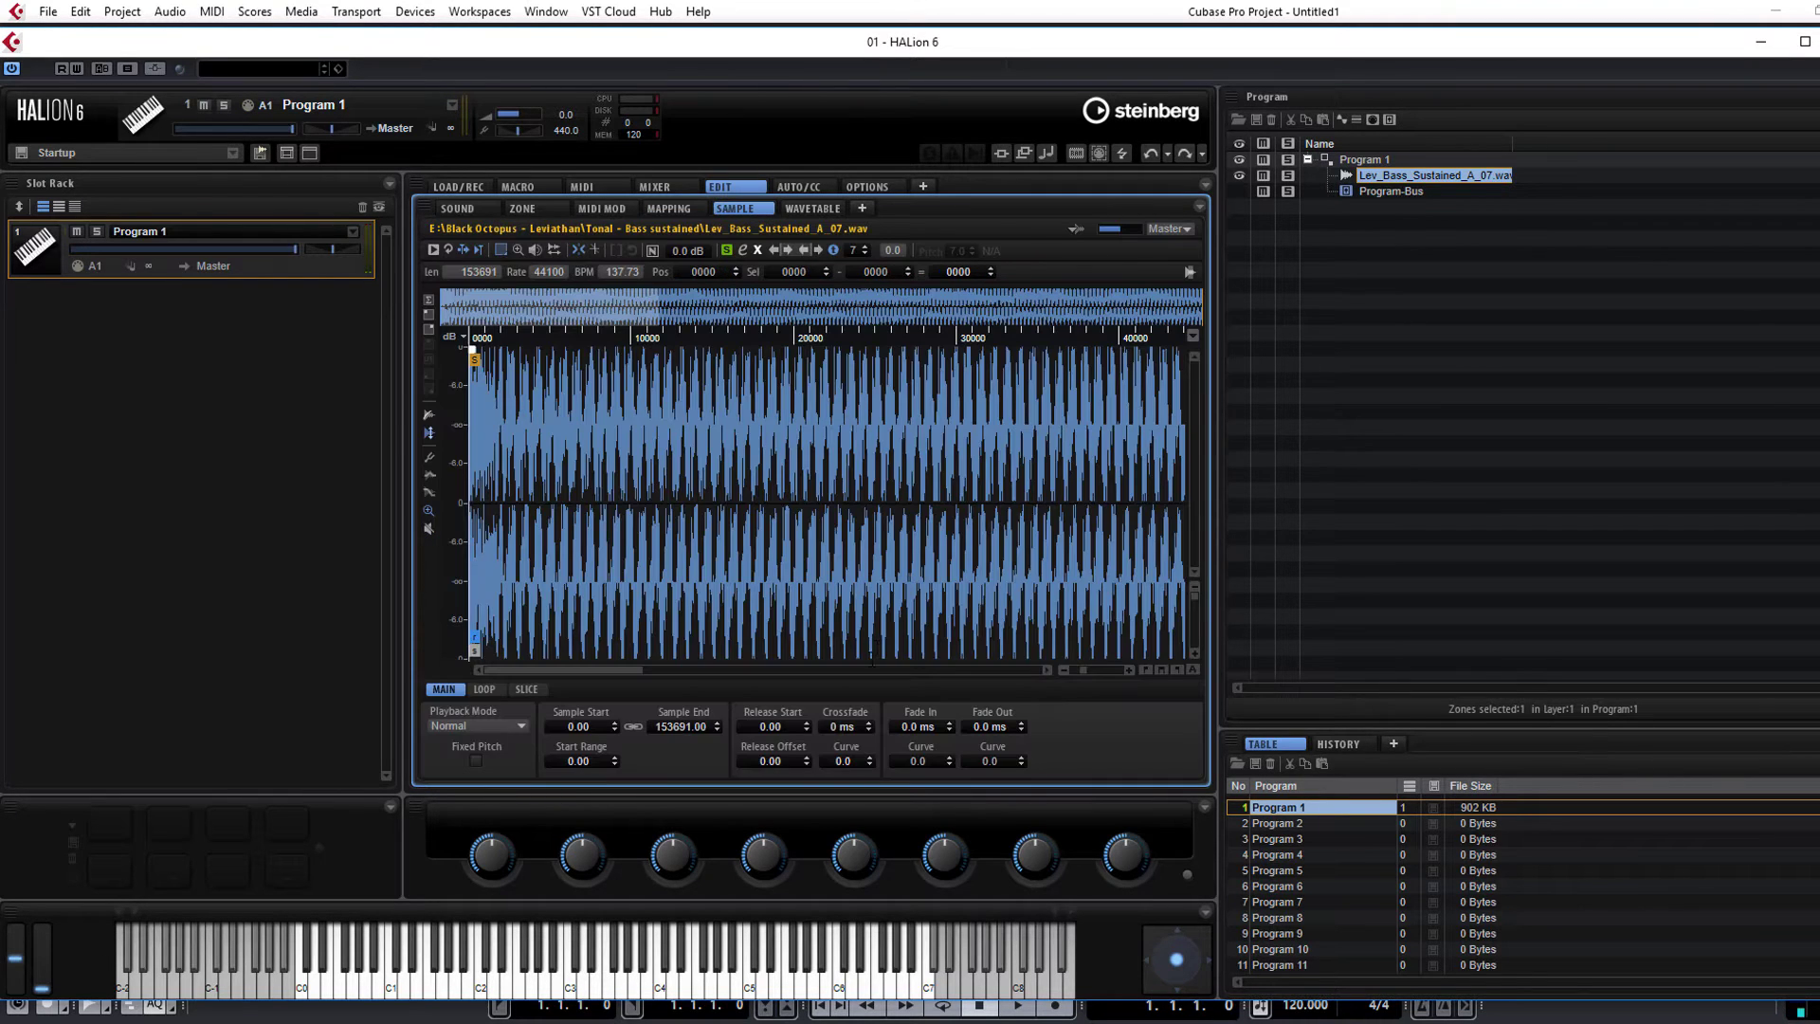
pyautogui.click(1064, 670)
pyautogui.click(1063, 670)
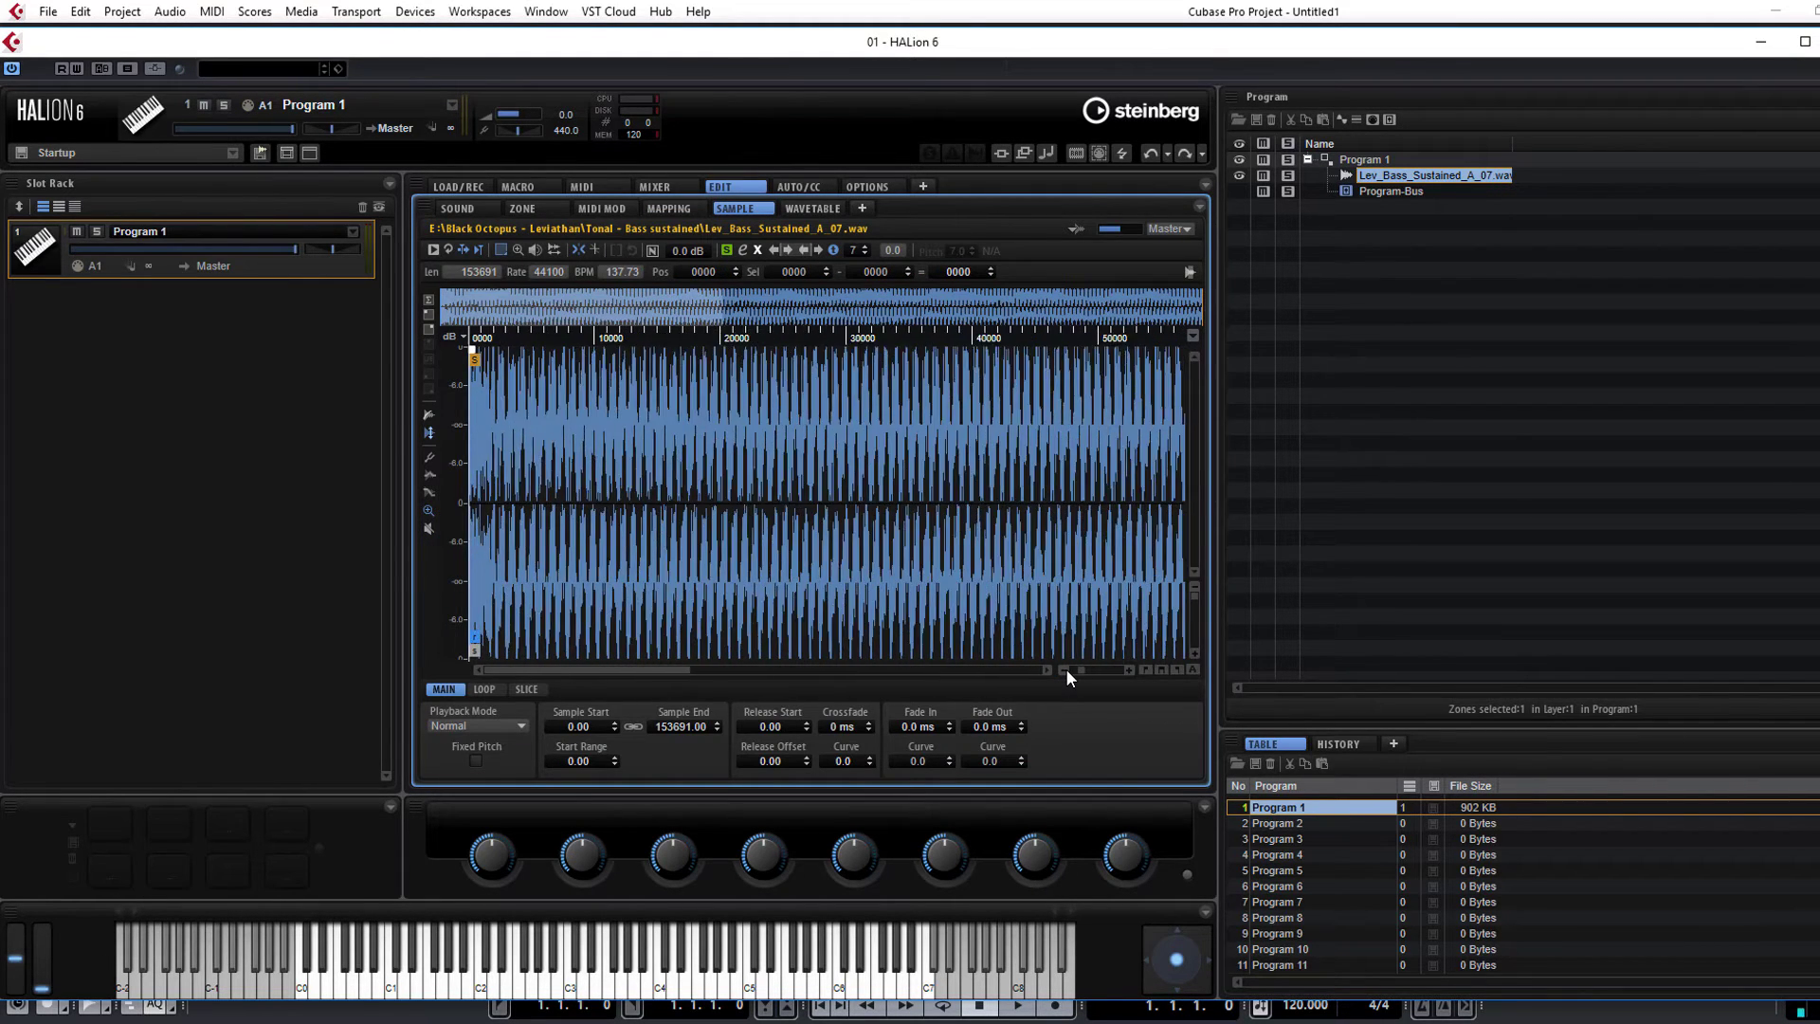
pyautogui.click(1064, 670)
pyautogui.click(1064, 670)
pyautogui.click(1064, 669)
pyautogui.click(1063, 669)
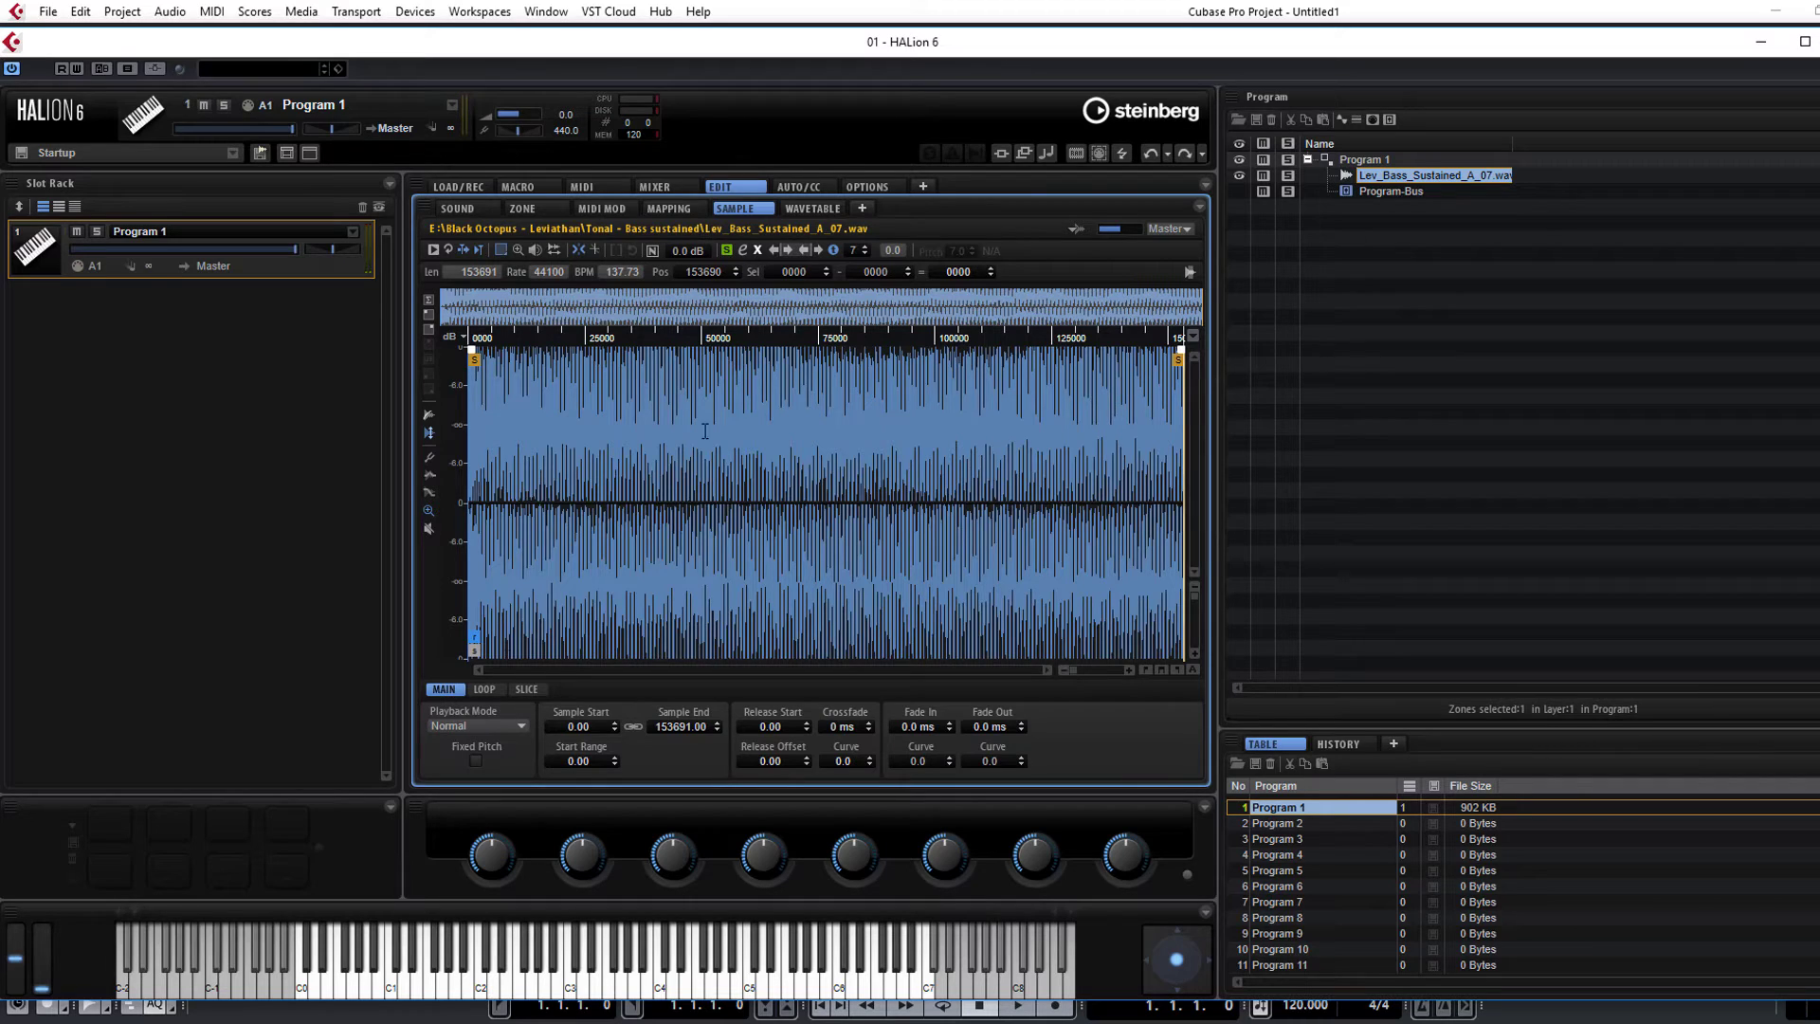
pyautogui.click(491, 689)
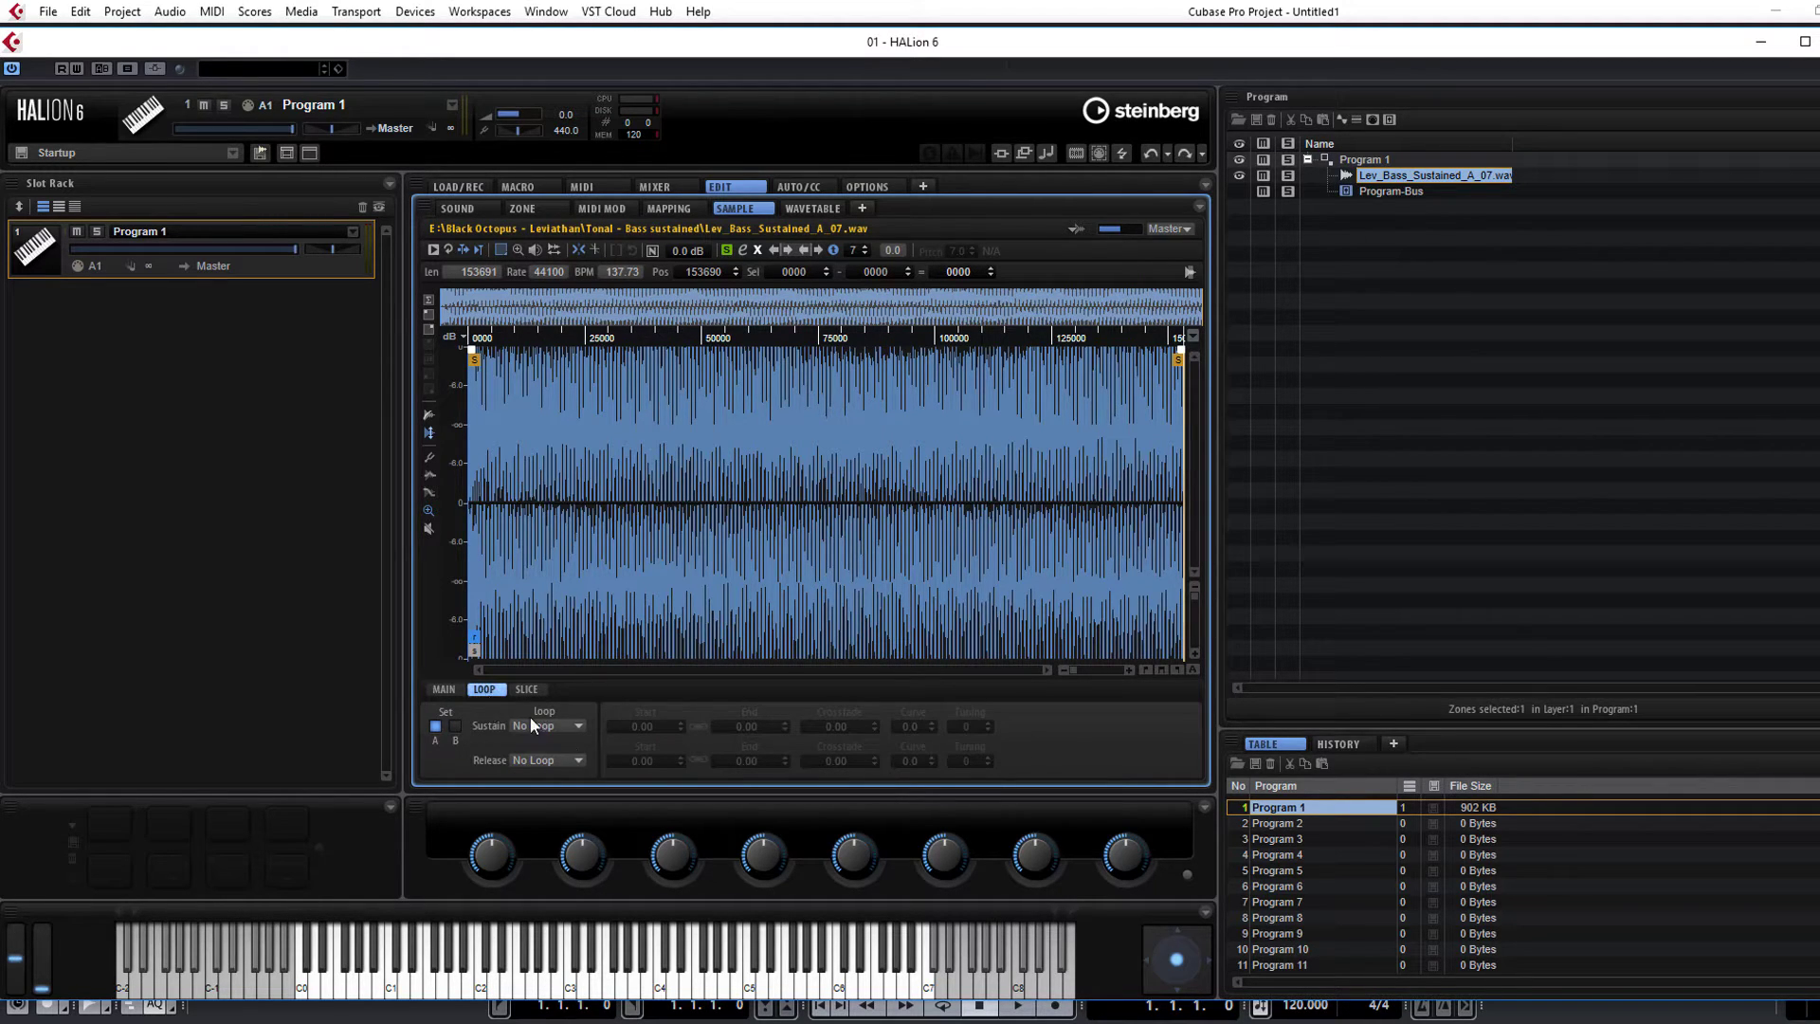
pyautogui.click(560, 726)
pyautogui.click(572, 772)
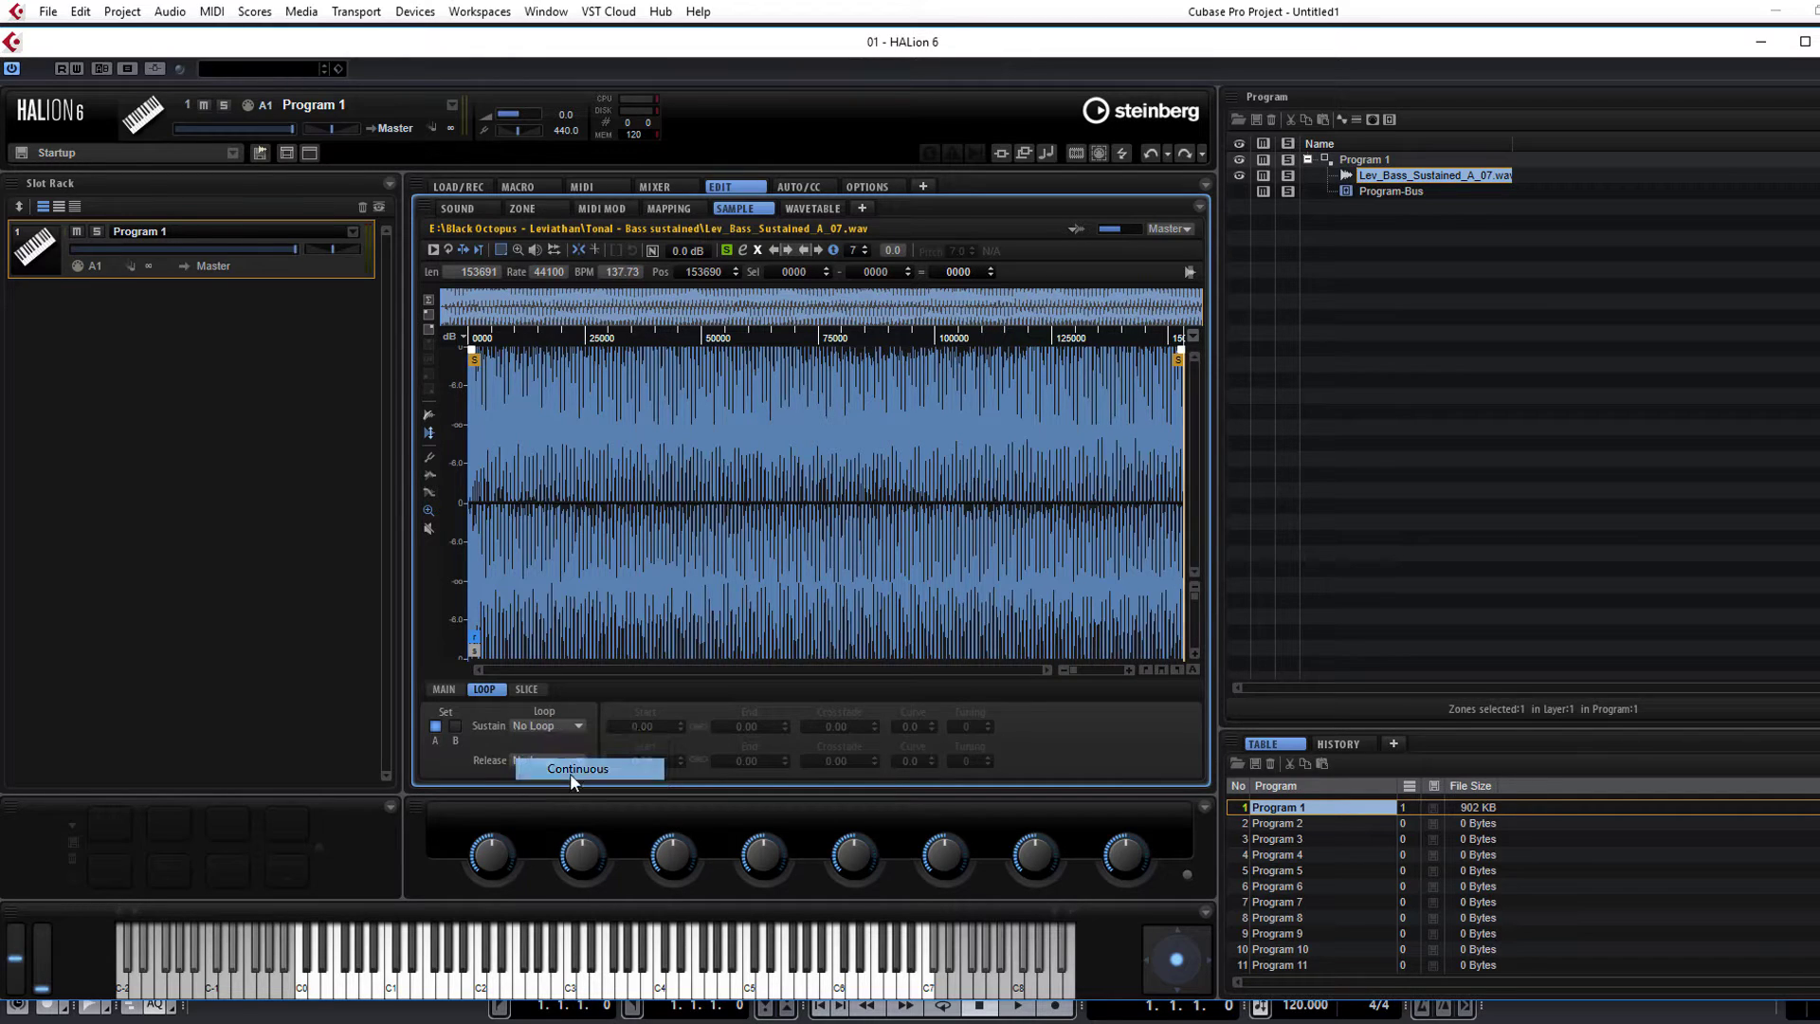
# Place the sustain loop markers in the waveform, with the start at about 35840 and the end at about 49544.
pyautogui.moveTo(475, 389)
pyautogui.mouseDown()
pyautogui.moveTo(881, 386)
pyautogui.moveTo(1073, 423)
pyautogui.mouseUp()
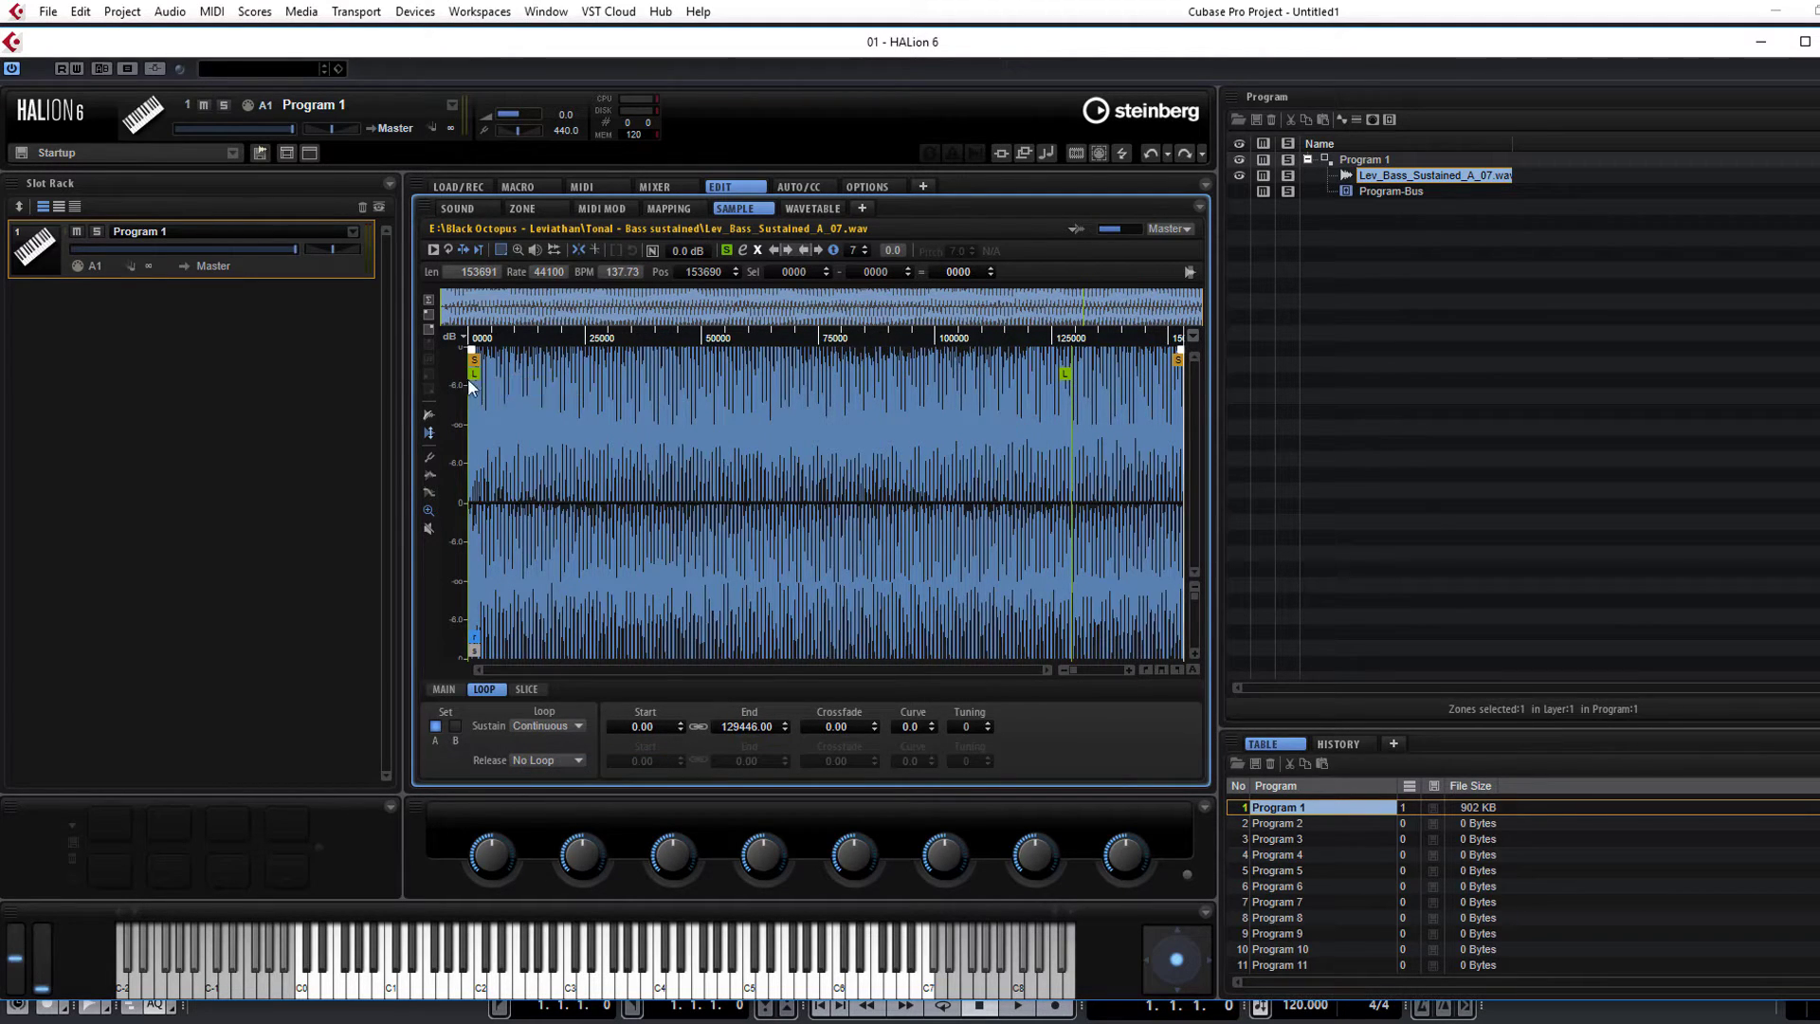
pyautogui.moveTo(476, 380); pyautogui.dragTo(644, 402)
pyautogui.moveTo(1081, 377); pyautogui.dragTo(708, 375)
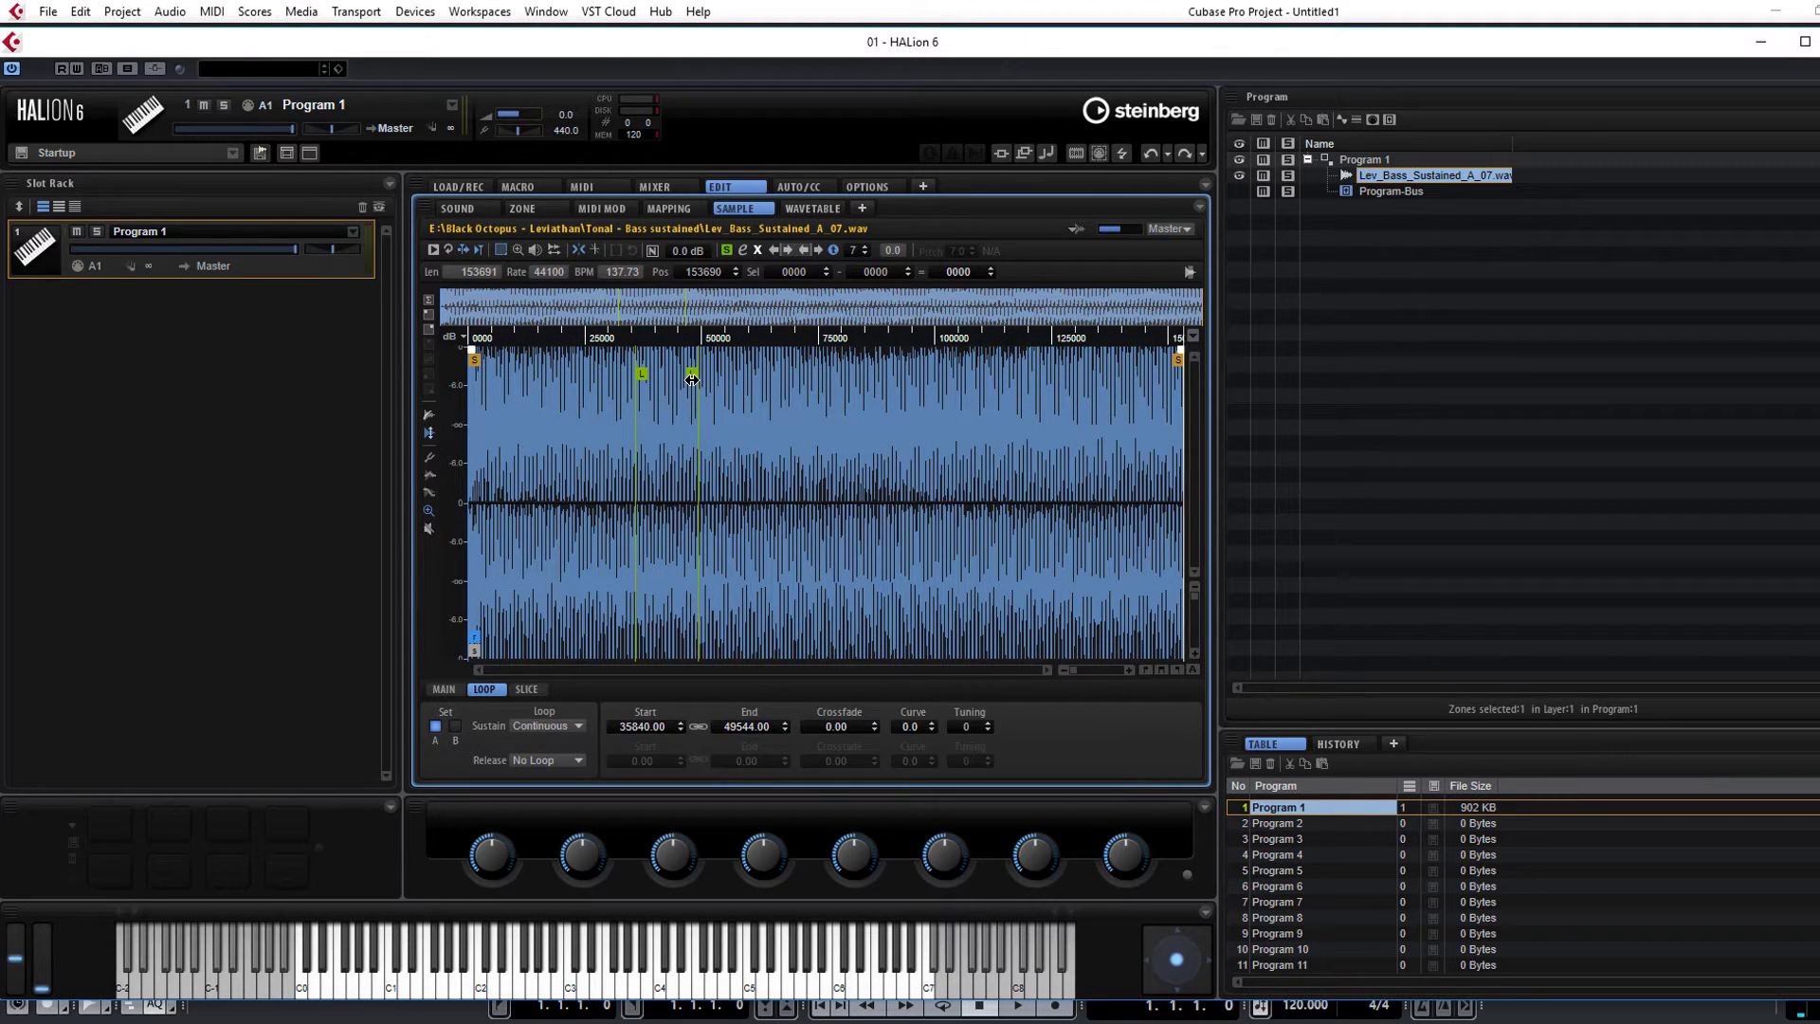
# Refine the sustain loop to start at about 36088 and end at about 45726, aligning its end with the wave cycles.
pyautogui.click(595, 253)
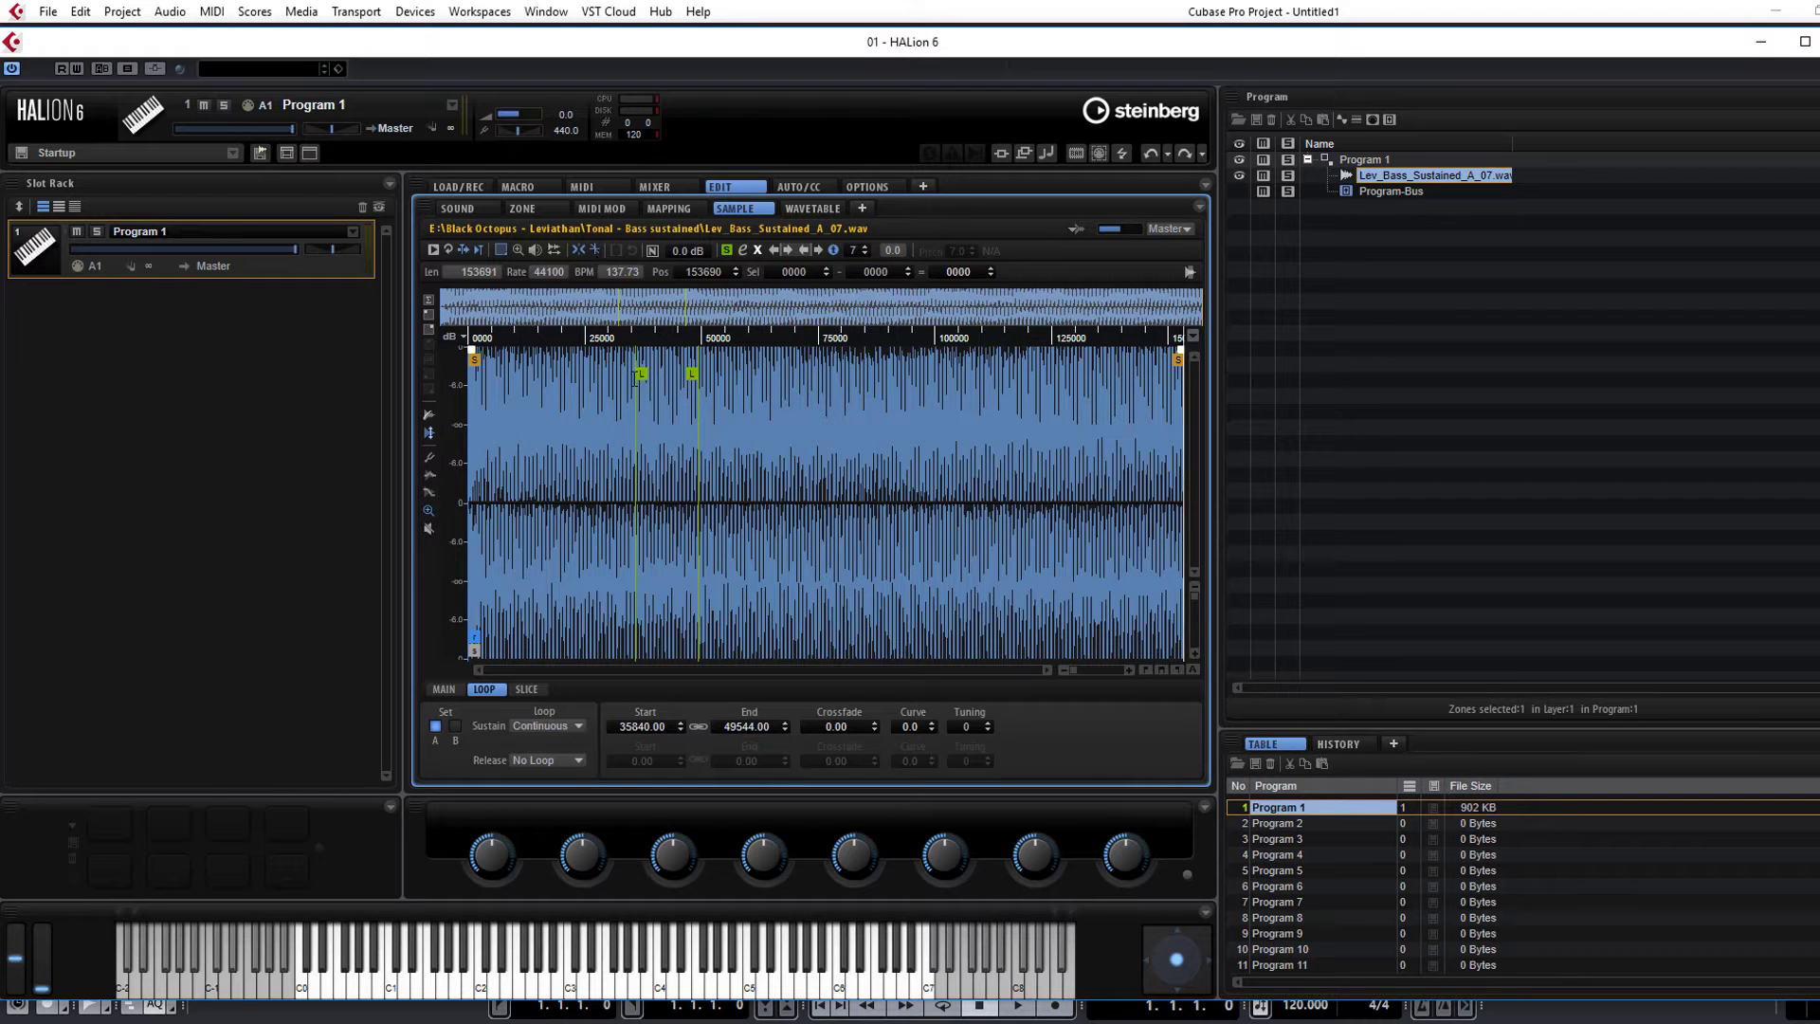
pyautogui.moveTo(636, 377); pyautogui.dragTo(679, 376)
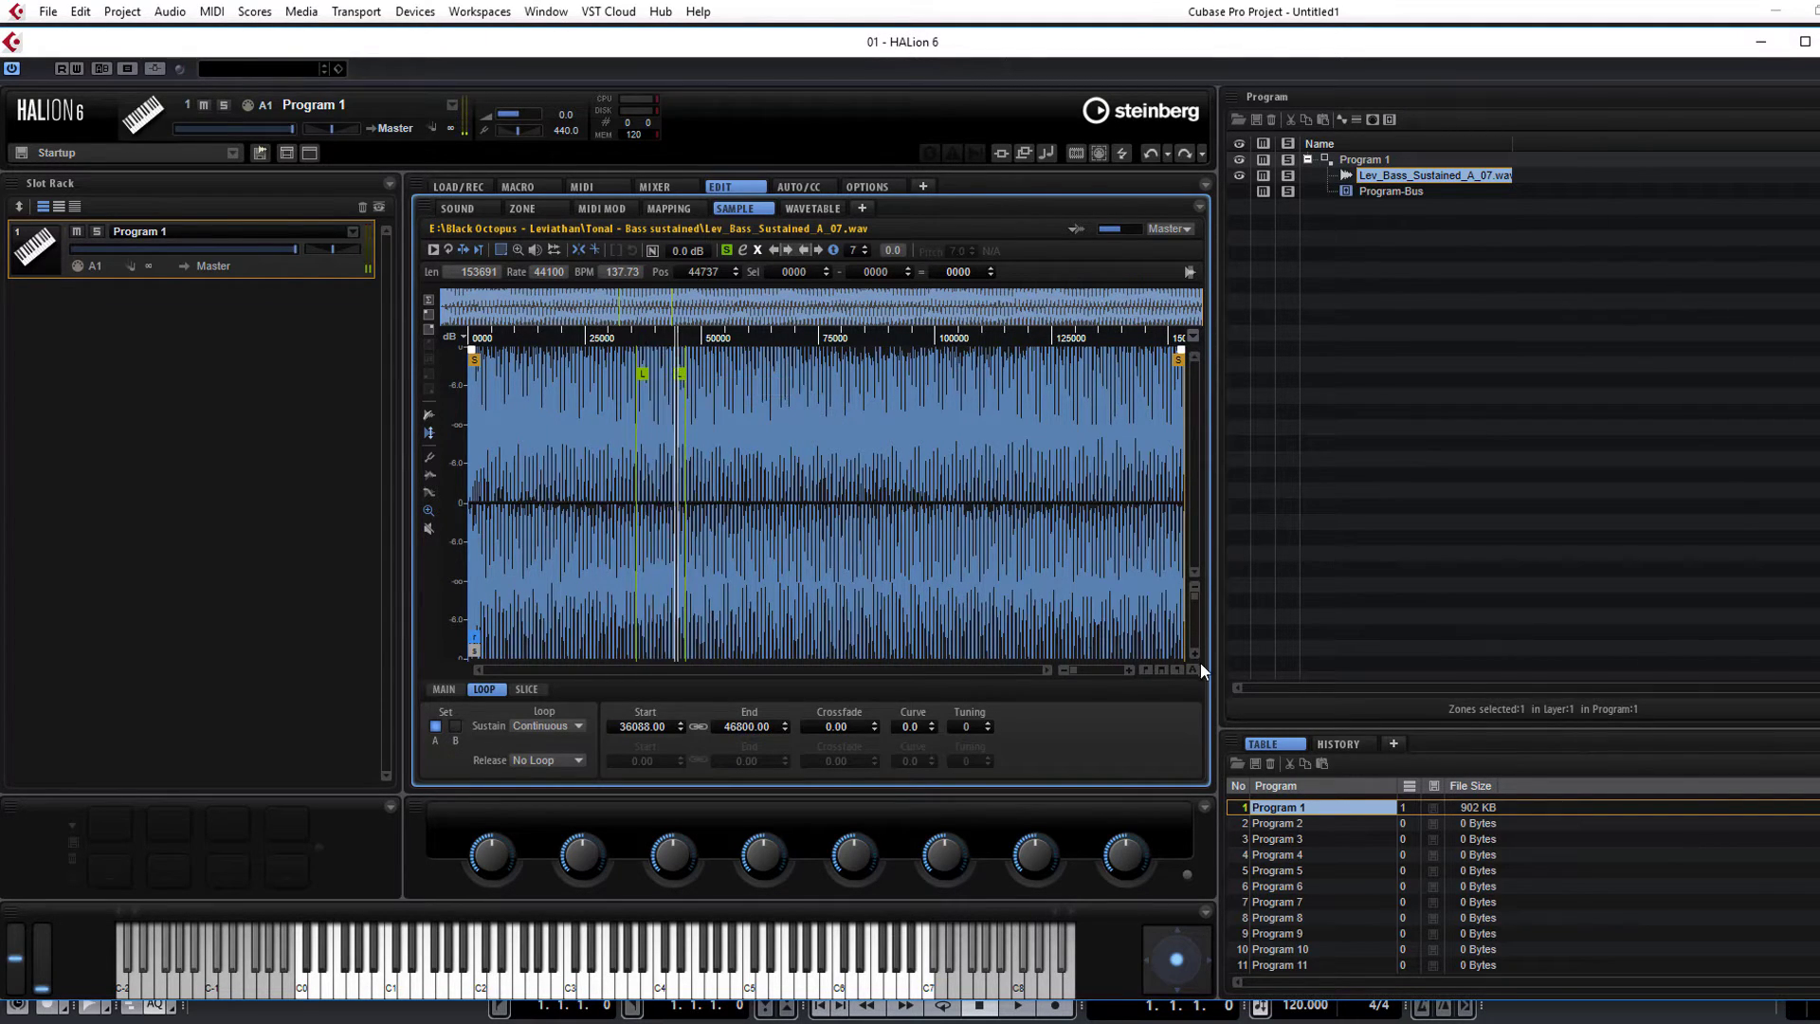
pyautogui.click(1129, 669)
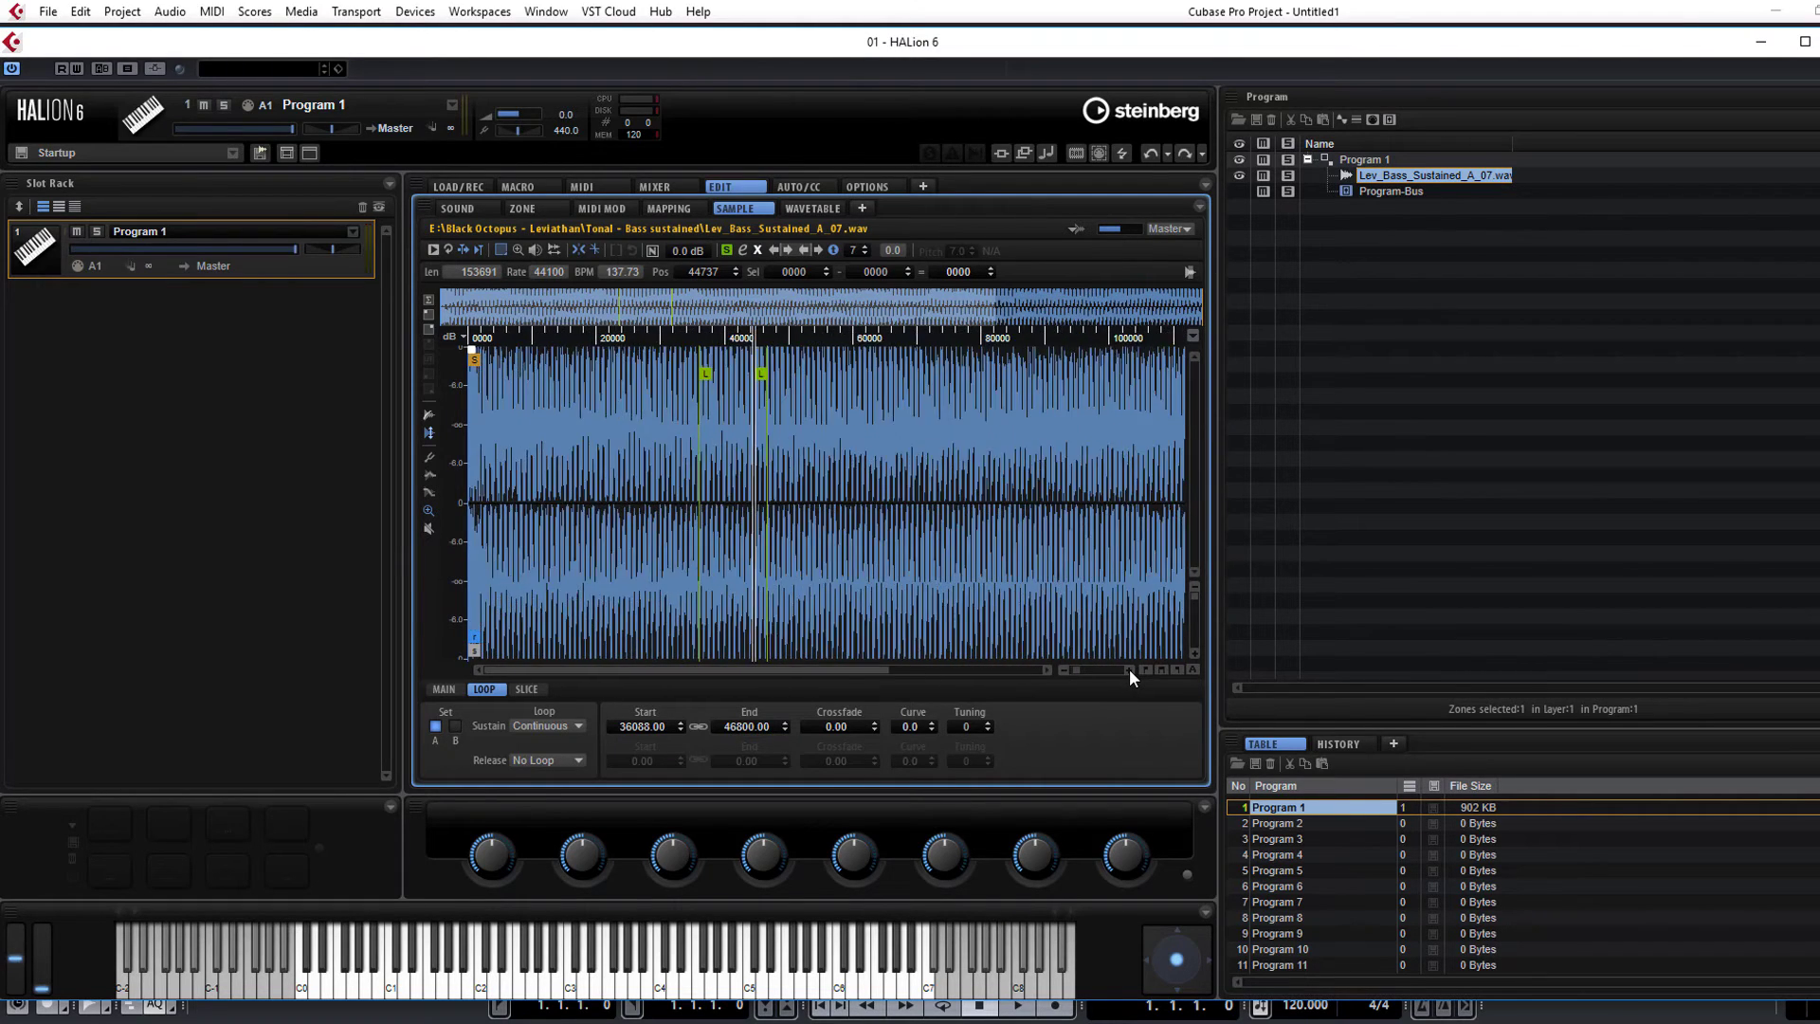
pyautogui.click(1129, 670)
pyautogui.click(1130, 670)
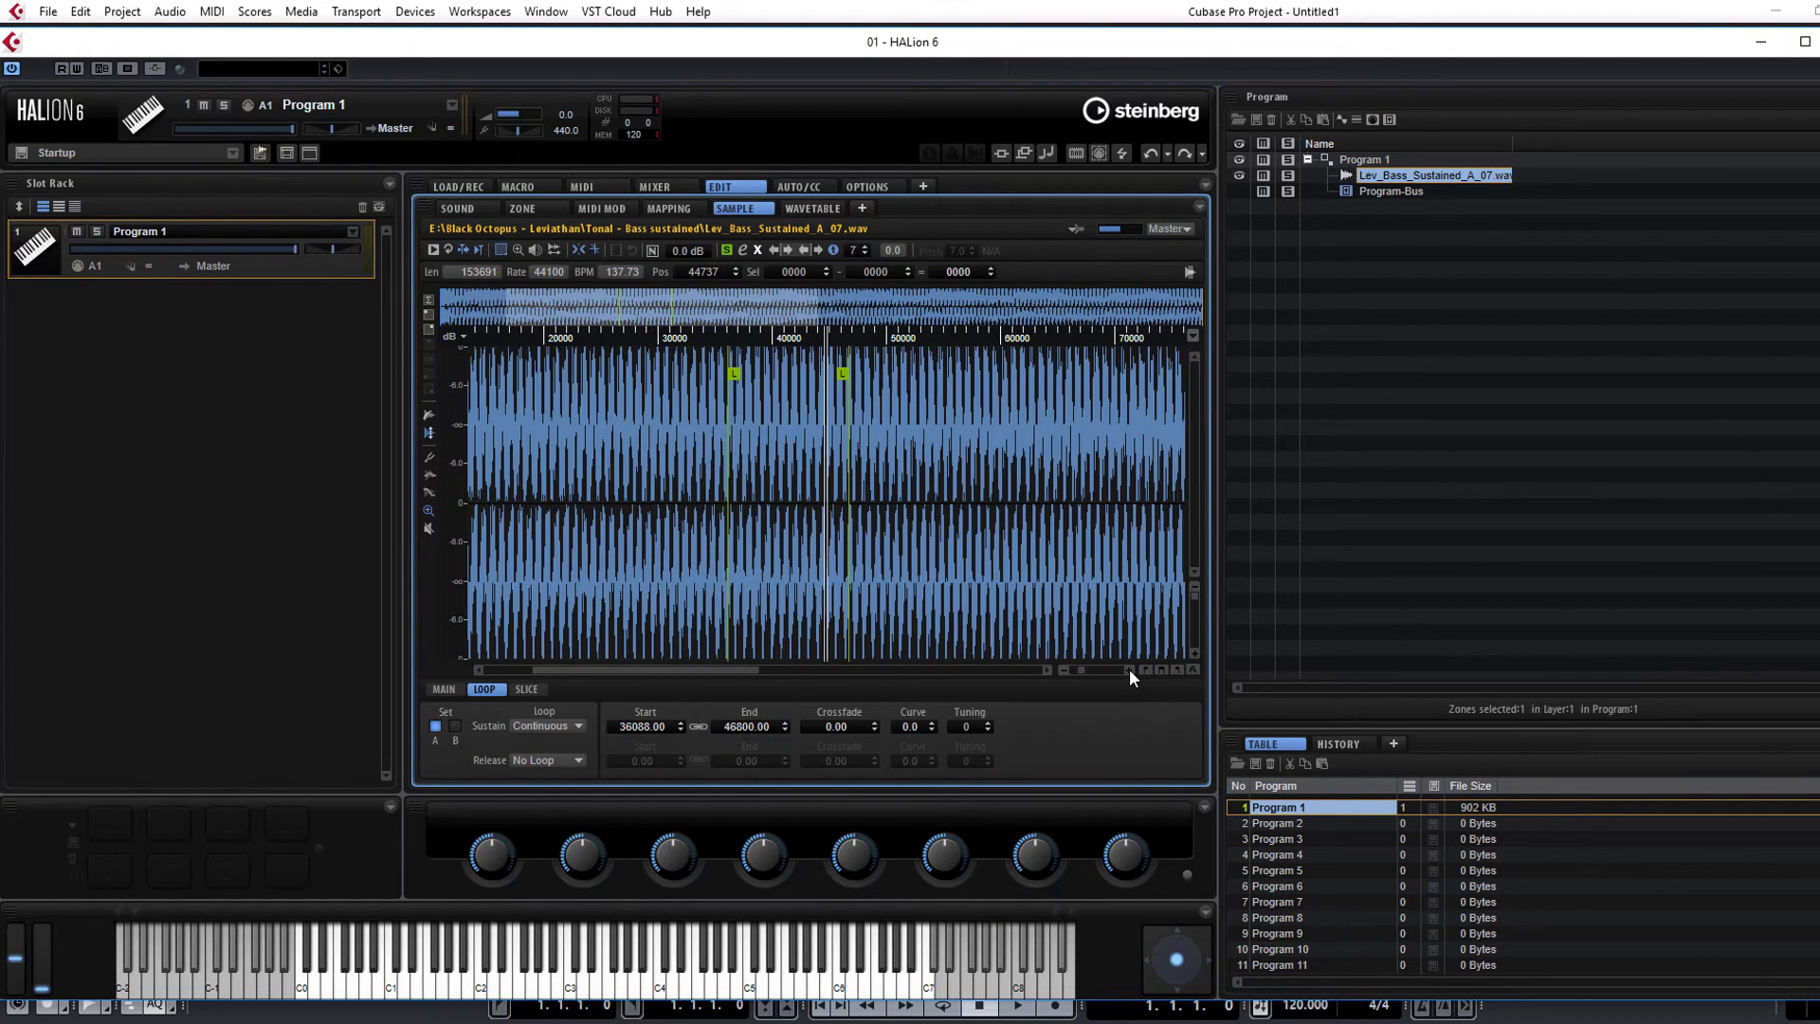
pyautogui.click(1129, 670)
pyautogui.click(1129, 669)
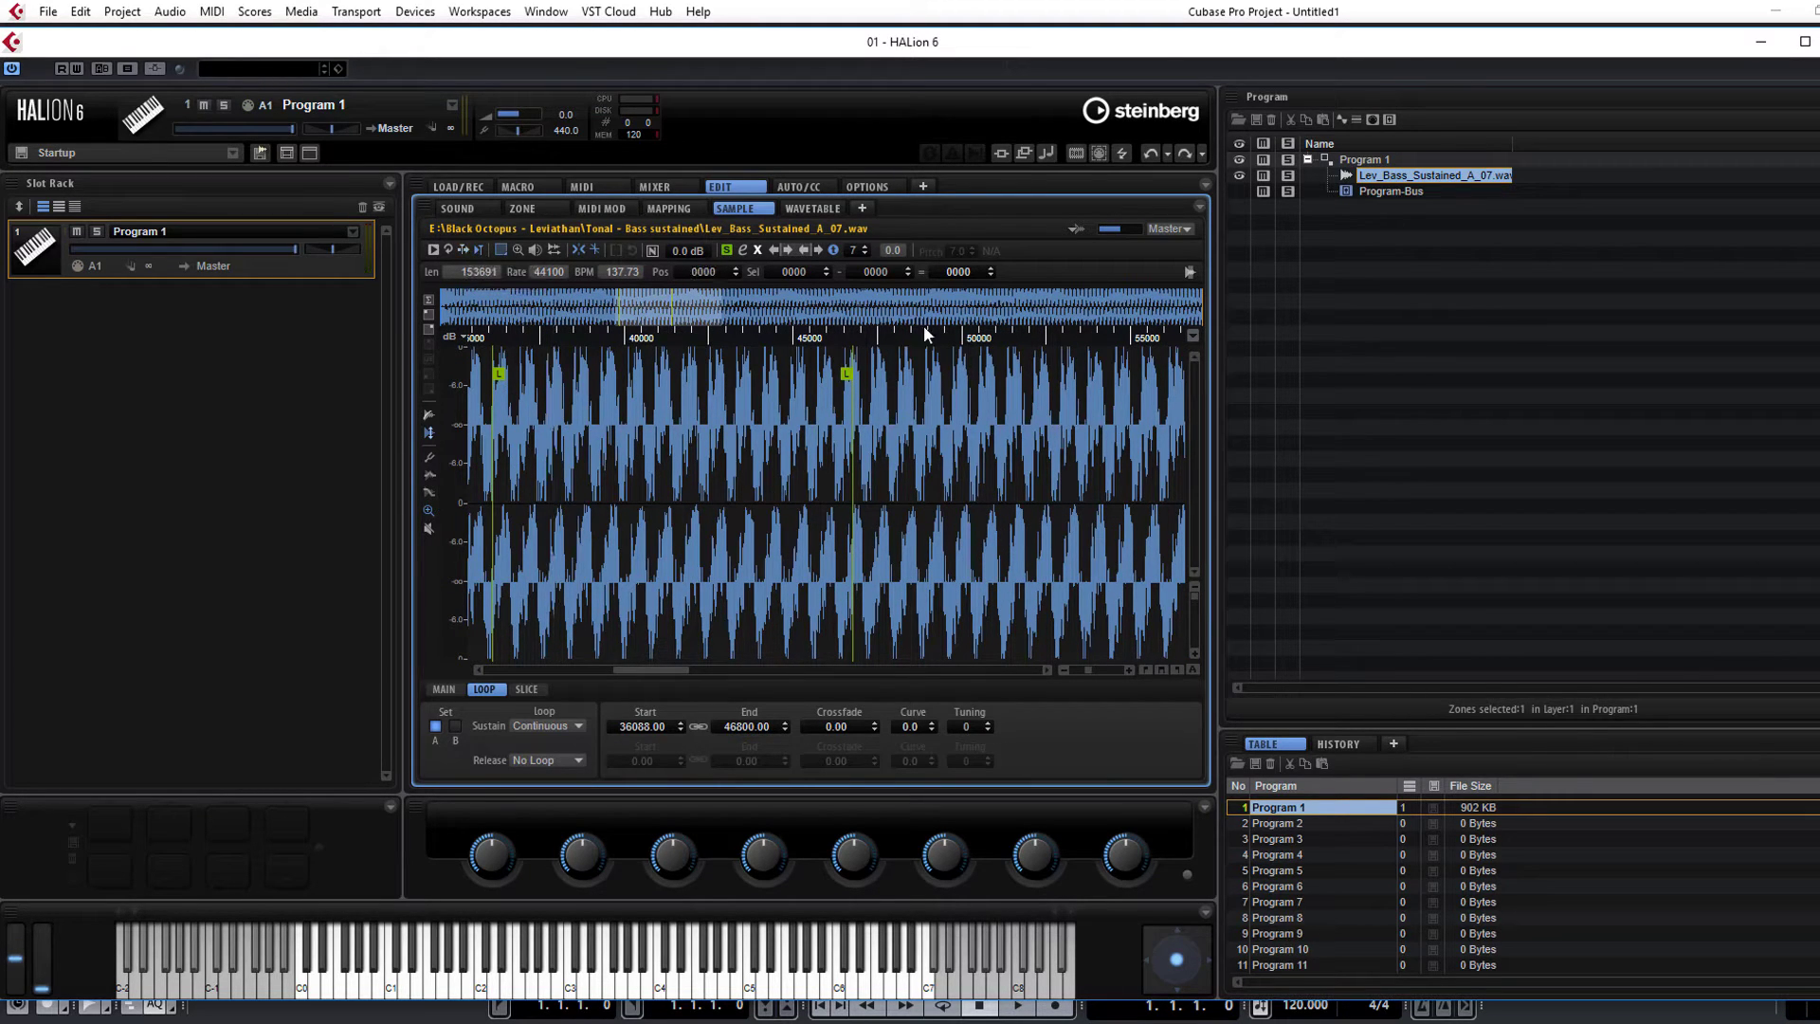
pyautogui.moveTo(847, 373); pyautogui.dragTo(812, 372)
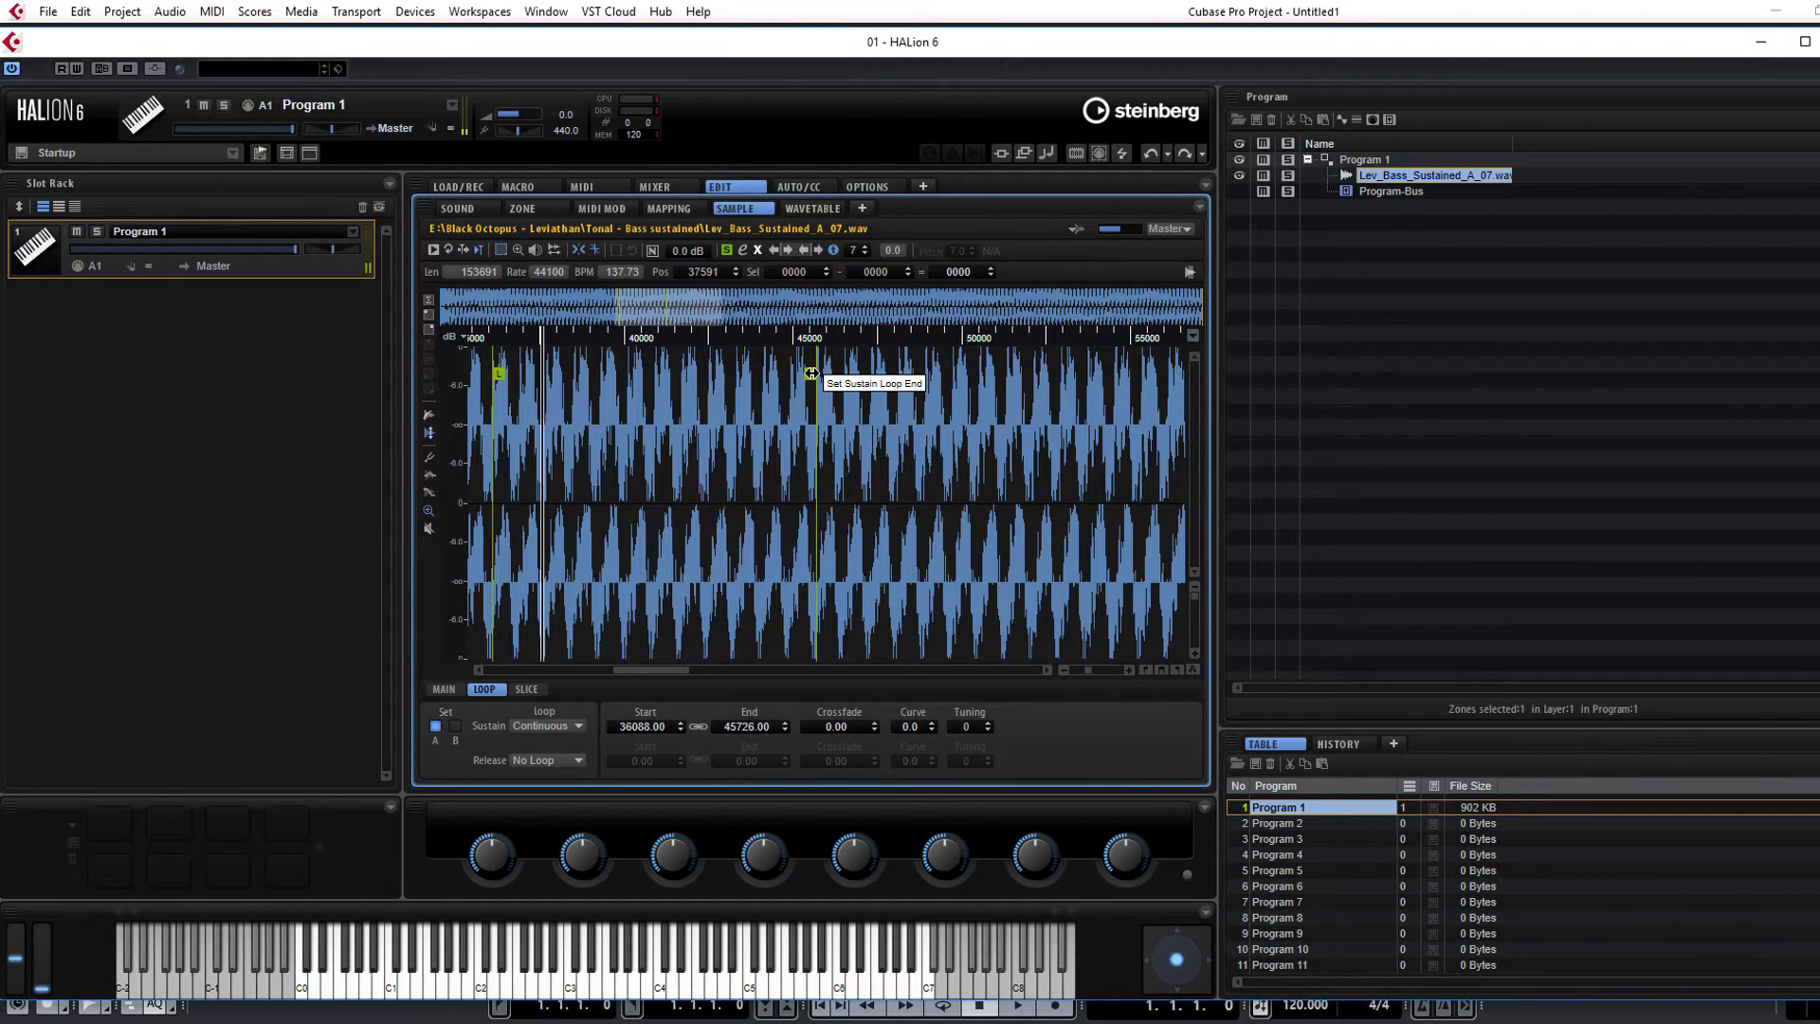
# Raise the sustain loop crossfade to 201.
pyautogui.click(839, 727)
pyautogui.write('63')
pyautogui.press('Return')
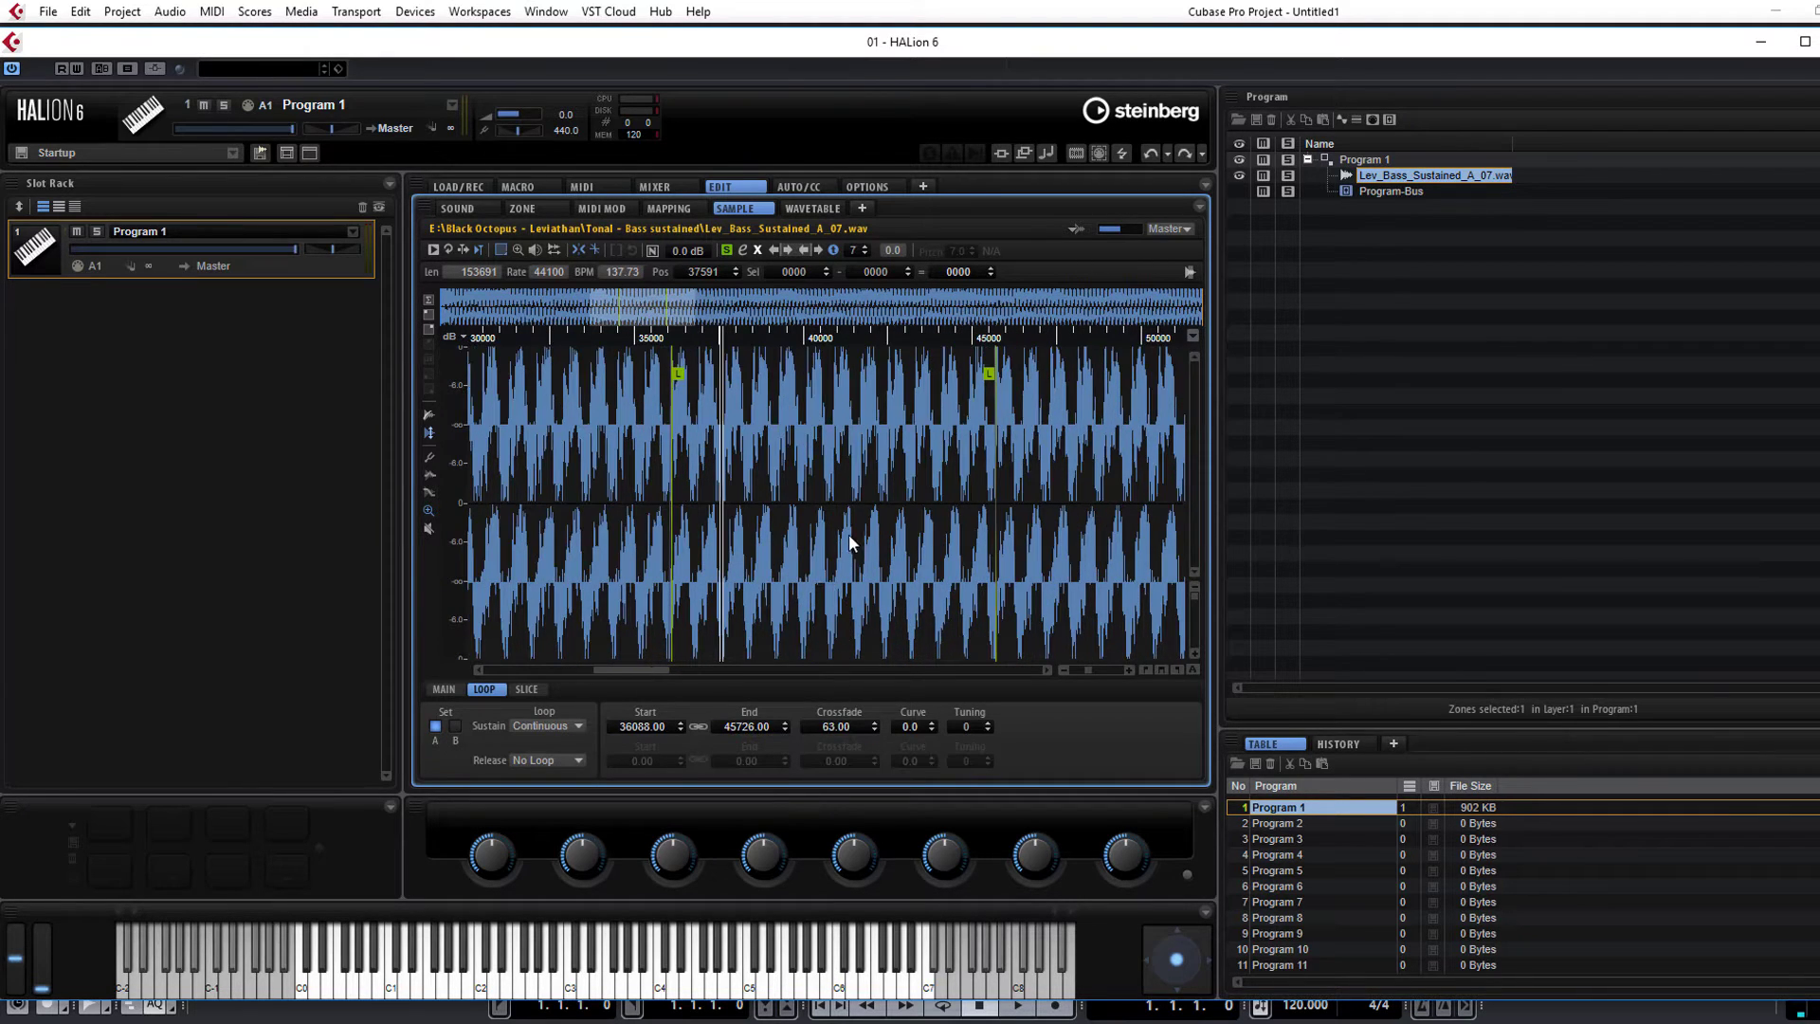
pyautogui.scroll(16, 845, 726)
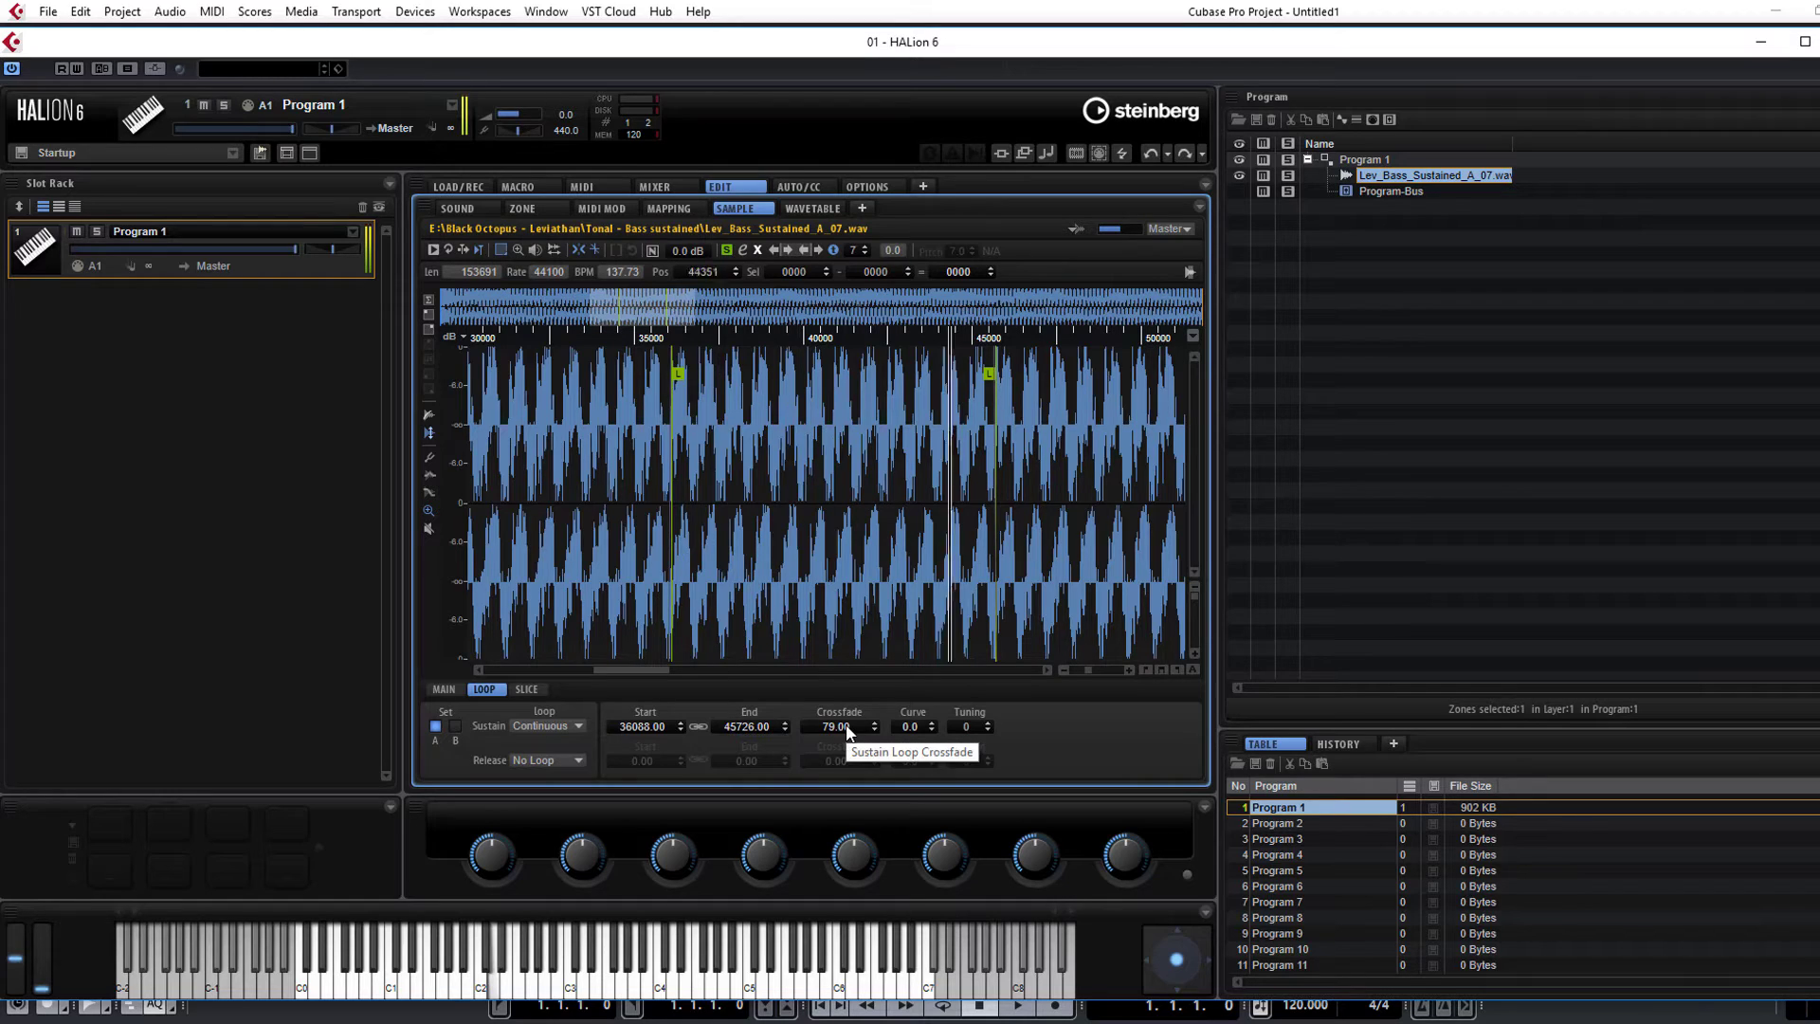
pyautogui.scroll(20, 844, 726)
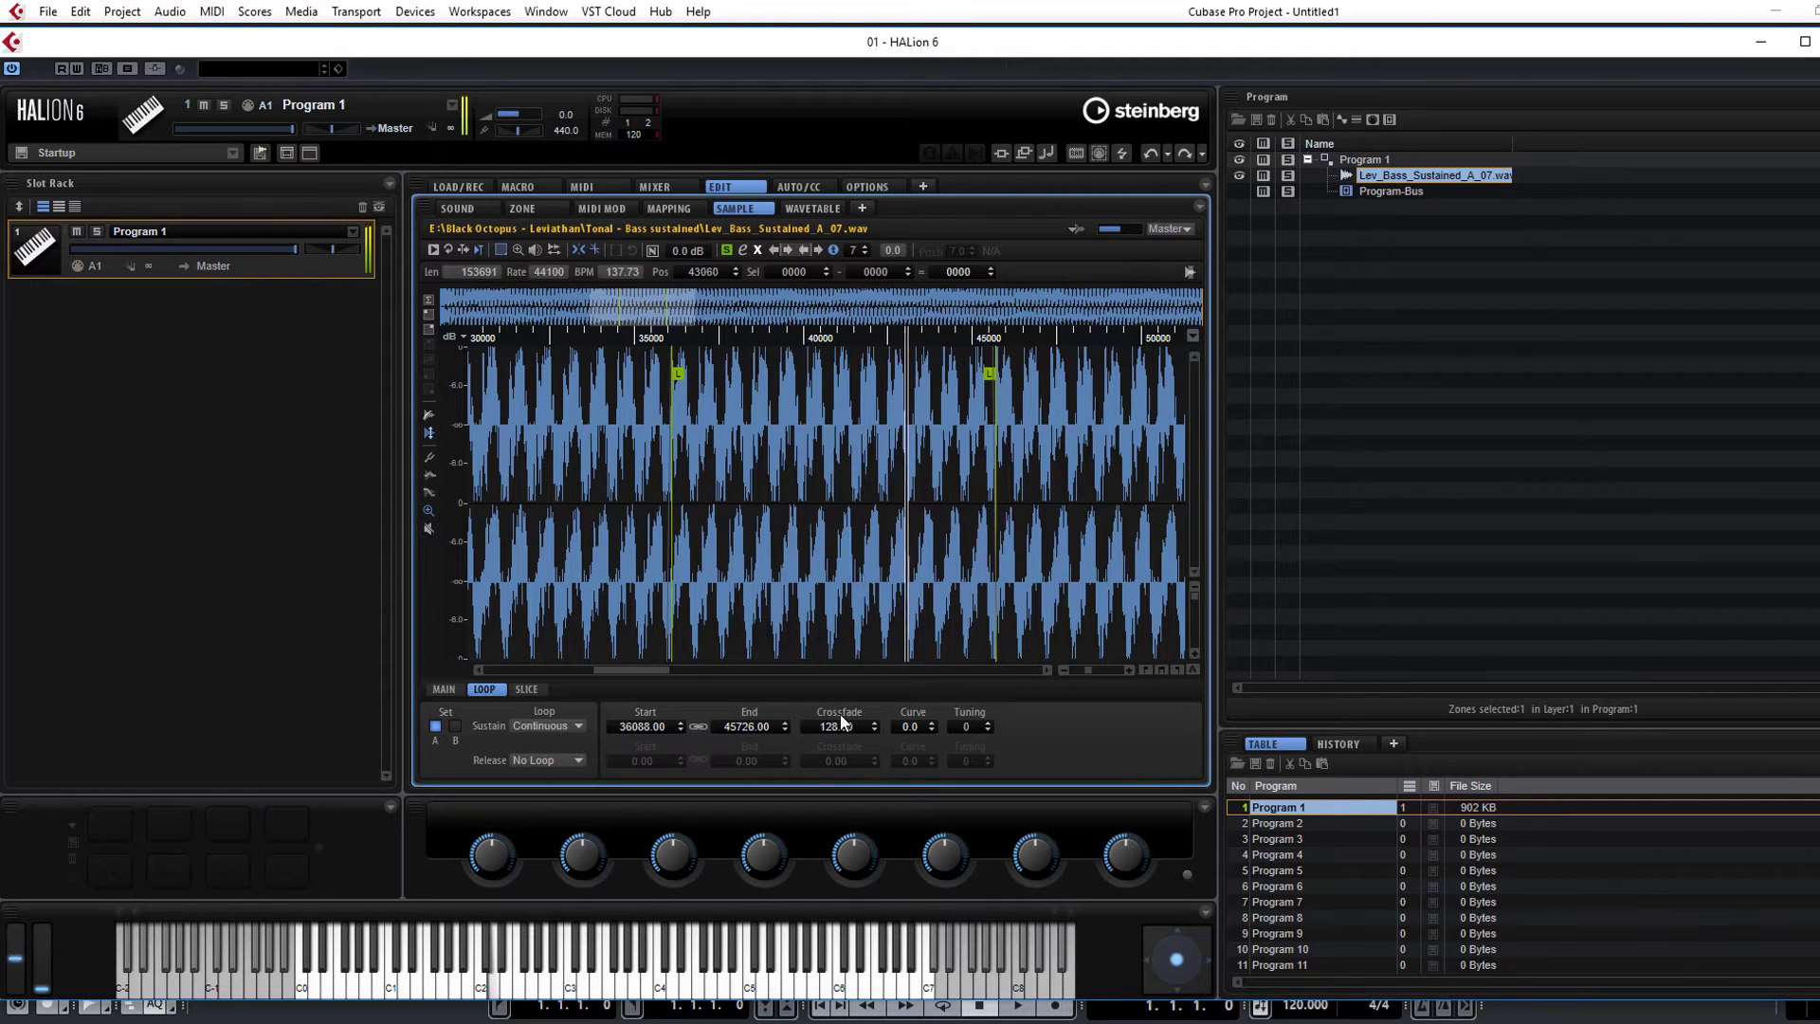
pyautogui.scroll(20, 841, 726)
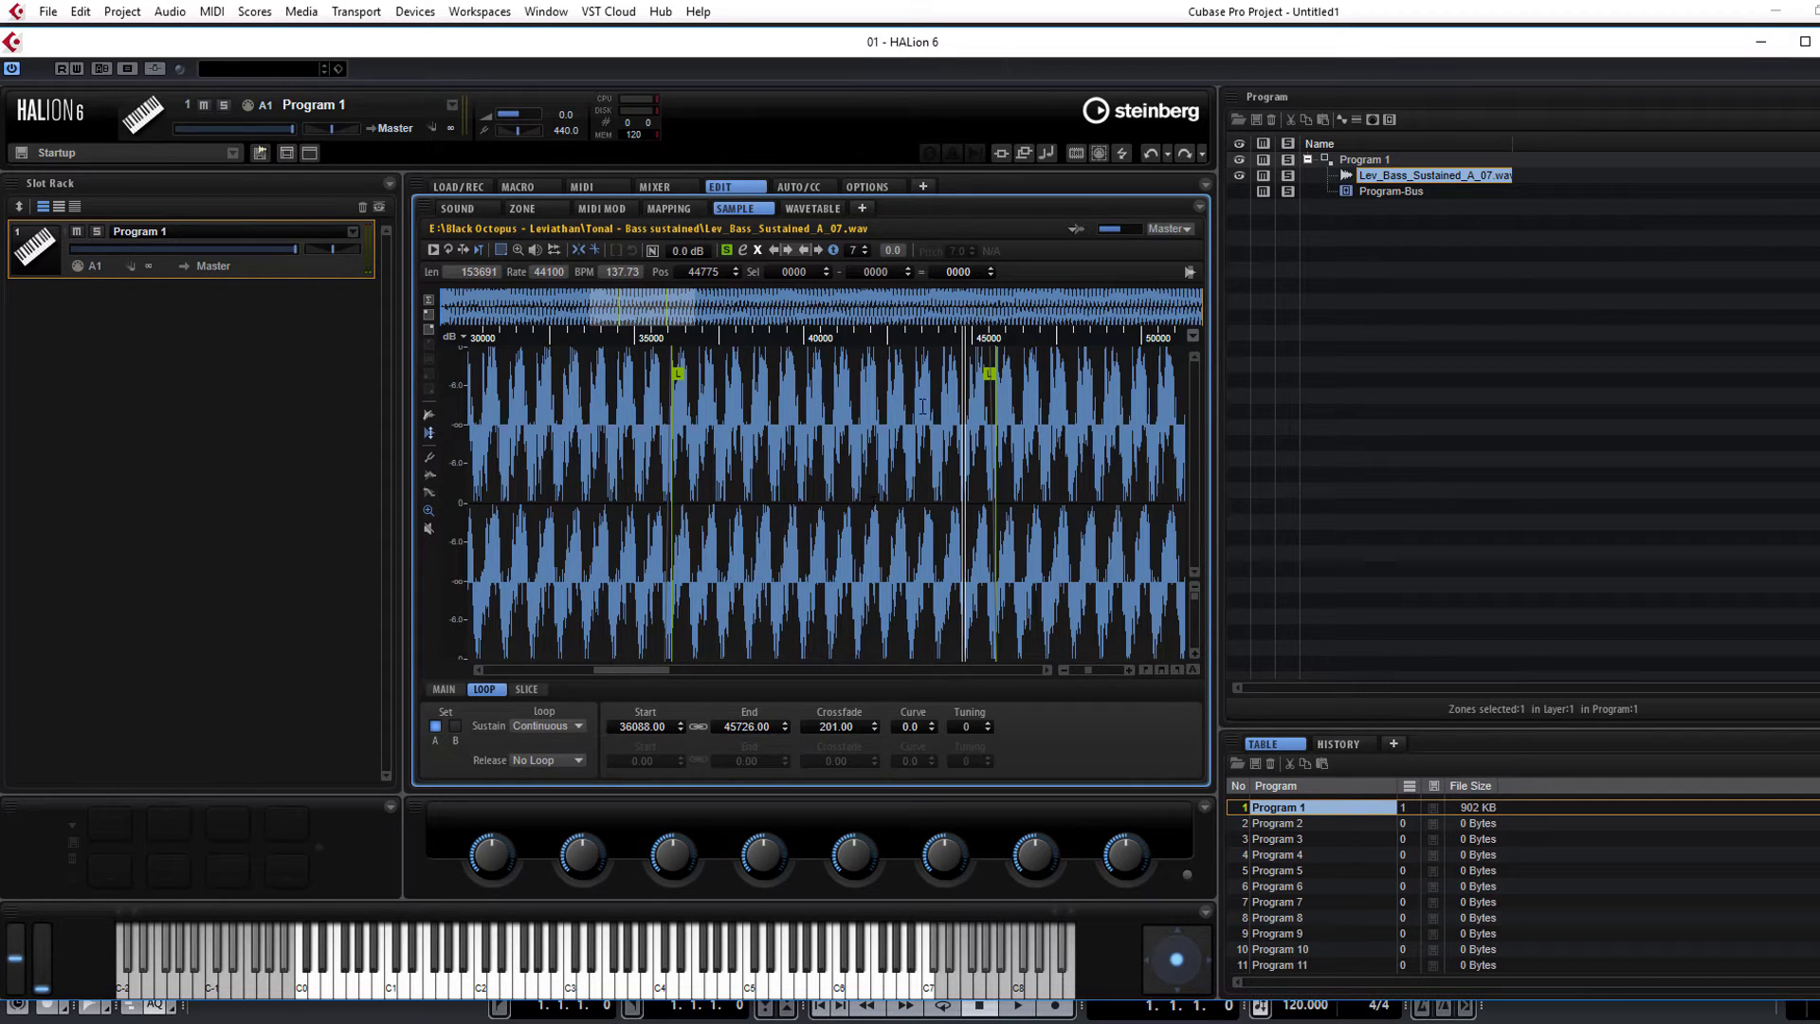
# Replace the mapped zone with the sample Lev_Bass_Sustained_A_09.wav and stretch its key range from B-2 to G8.
pyautogui.click(673, 208)
pyautogui.press('Delete')
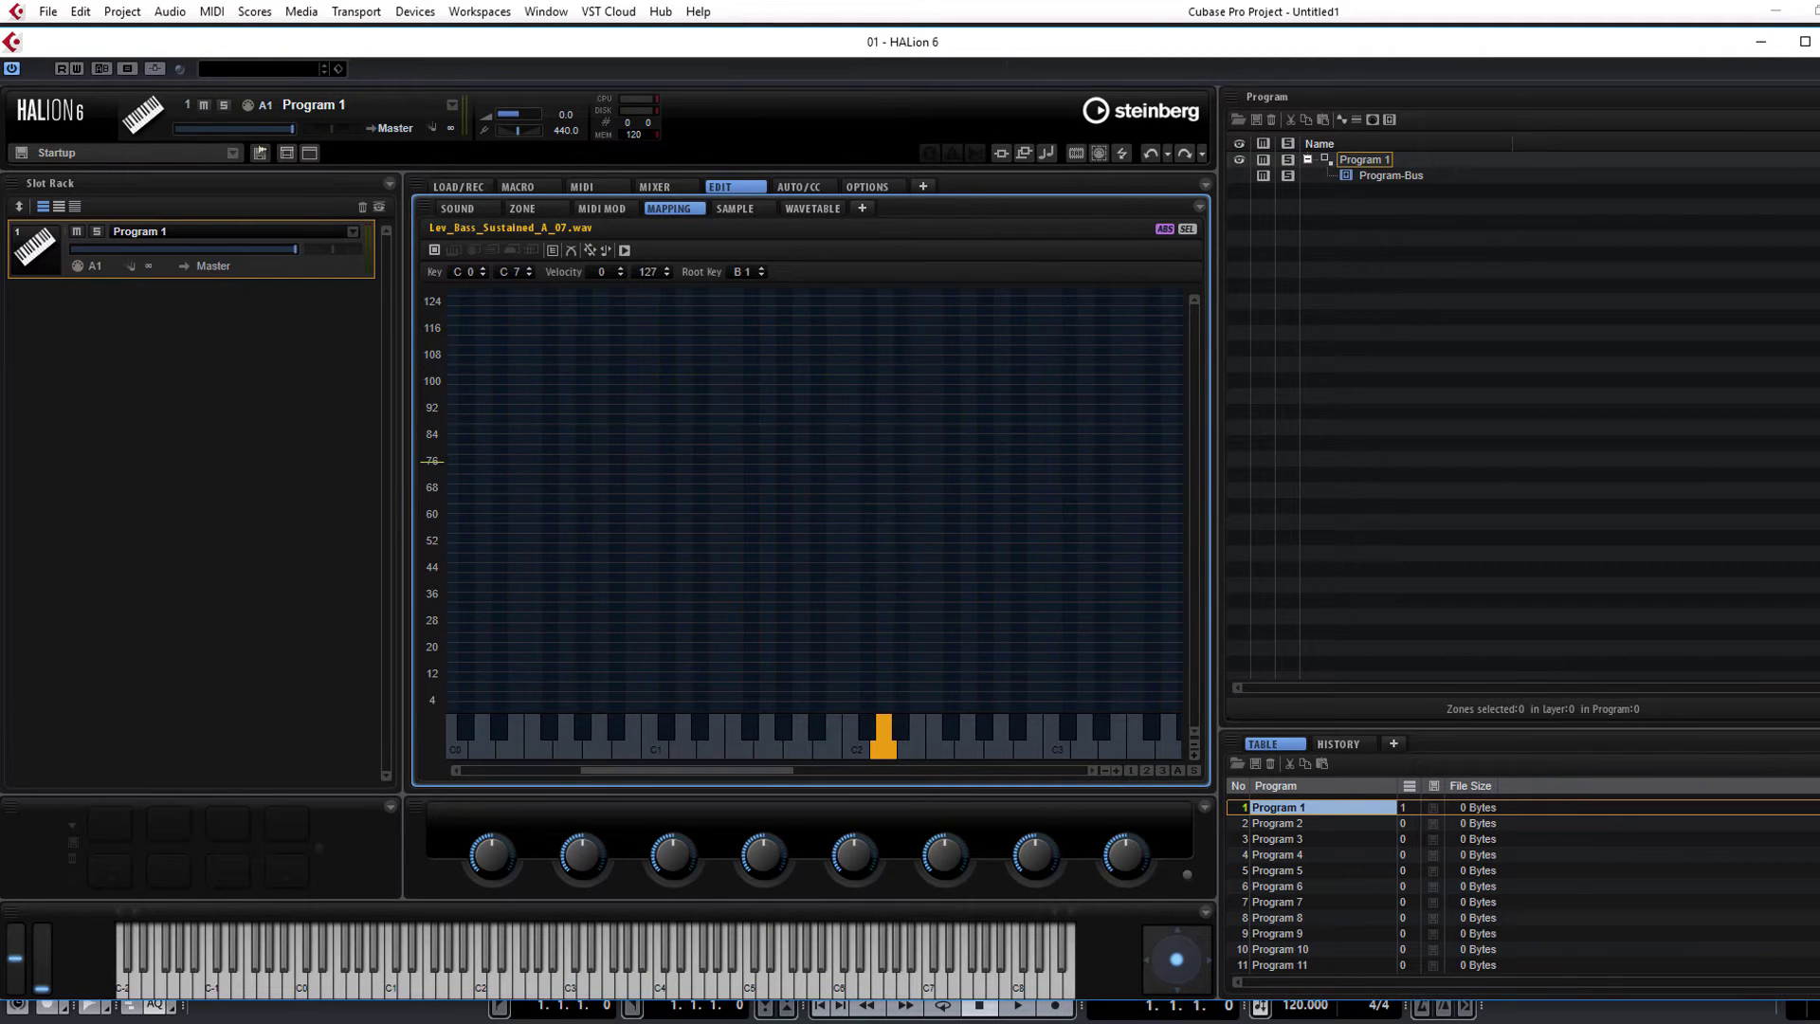
pyautogui.moveTo(1157, 501); pyautogui.dragTo(638, 536)
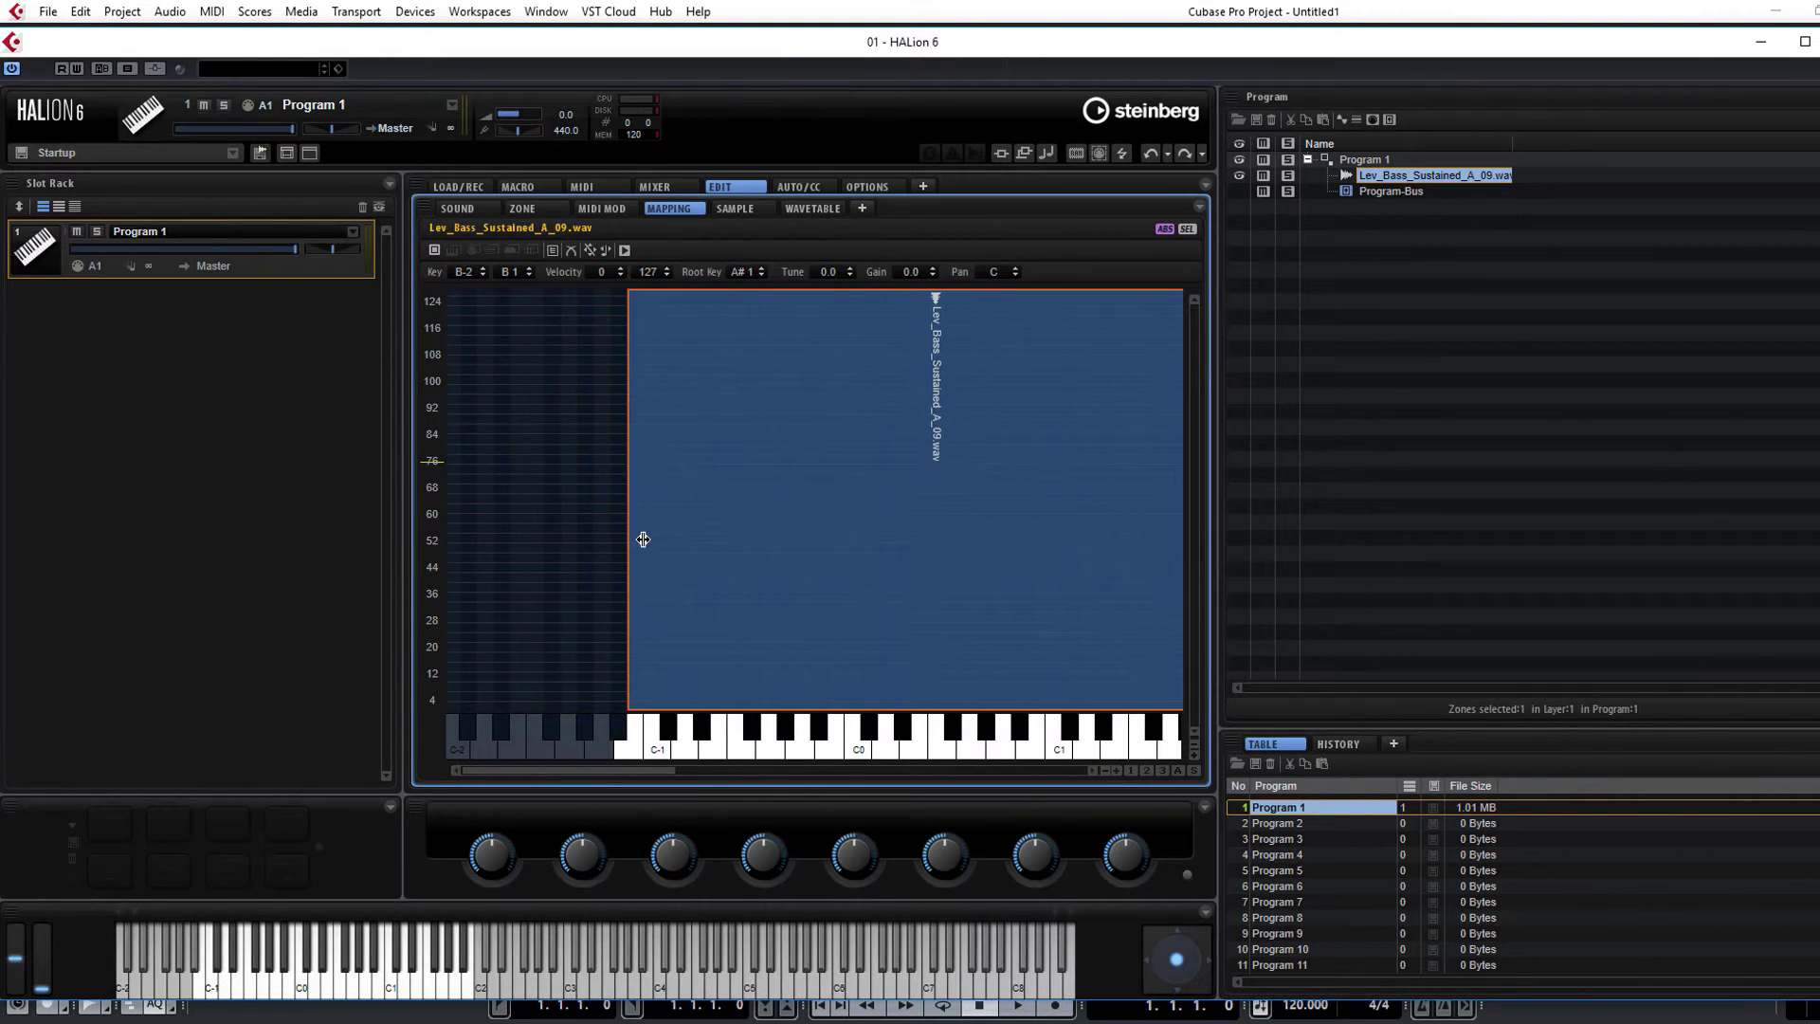
pyautogui.click(1105, 768)
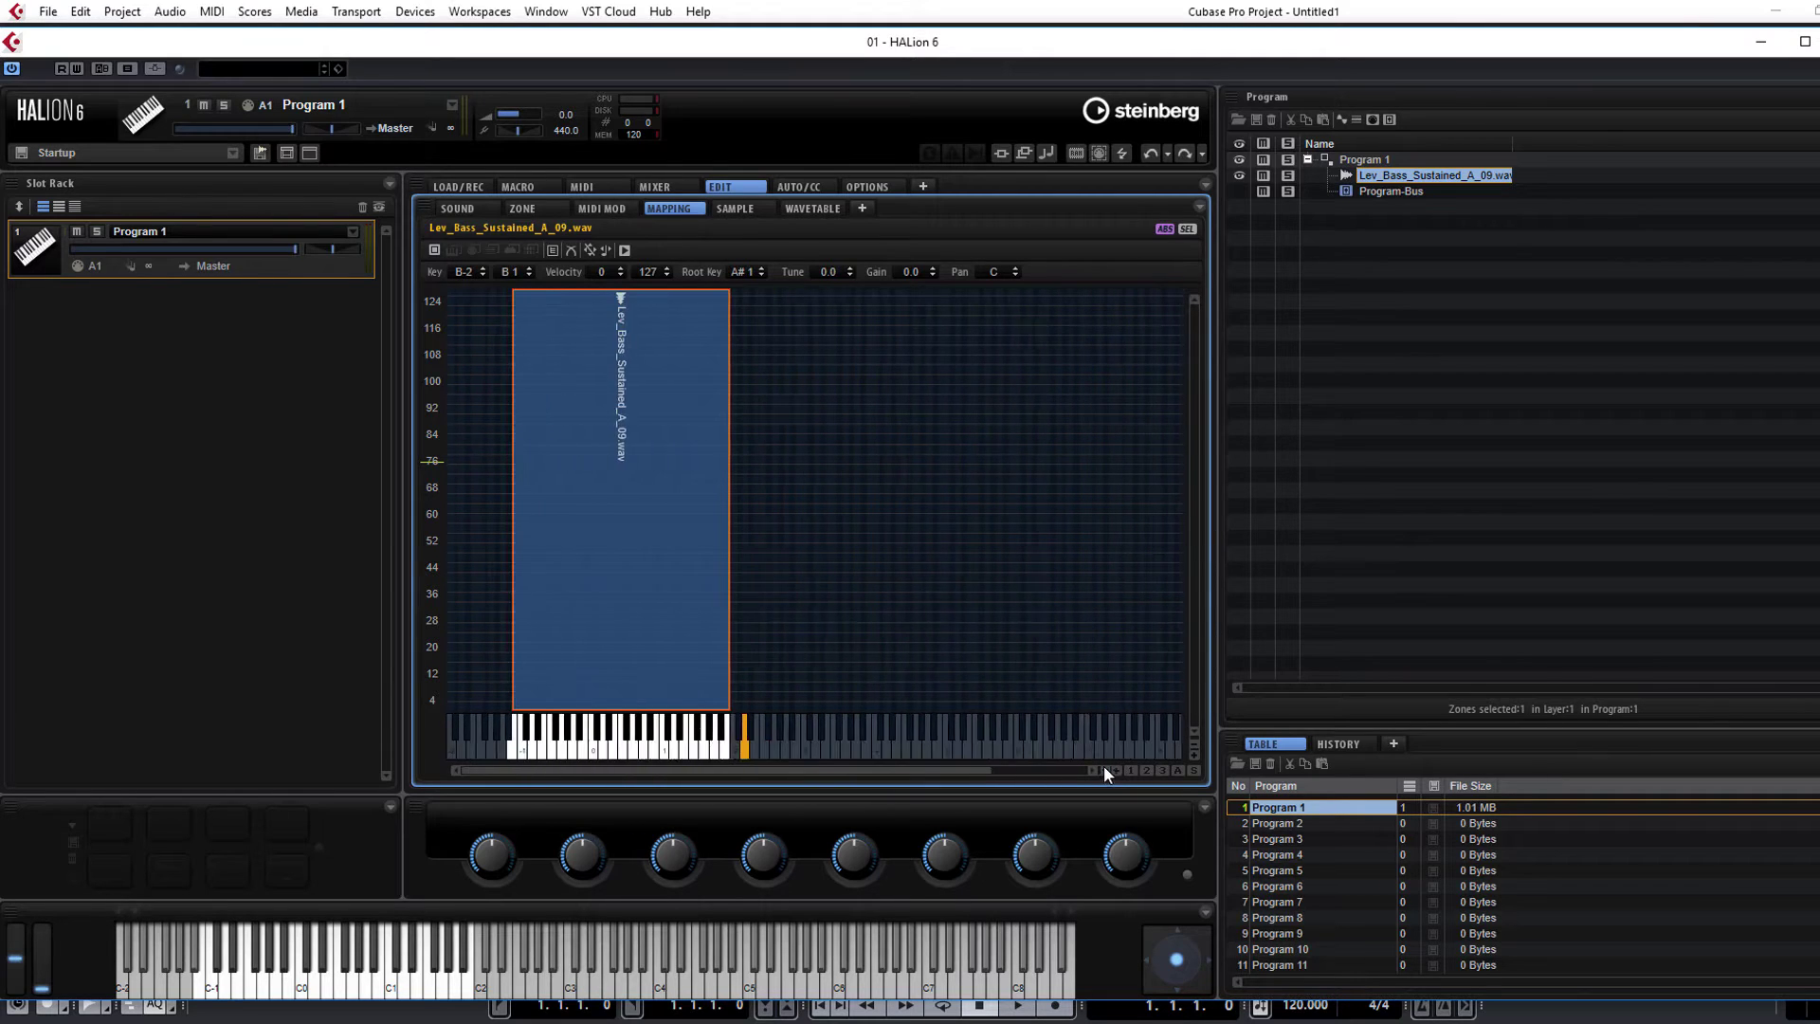
pyautogui.moveTo(682, 586); pyautogui.dragTo(1086, 594)
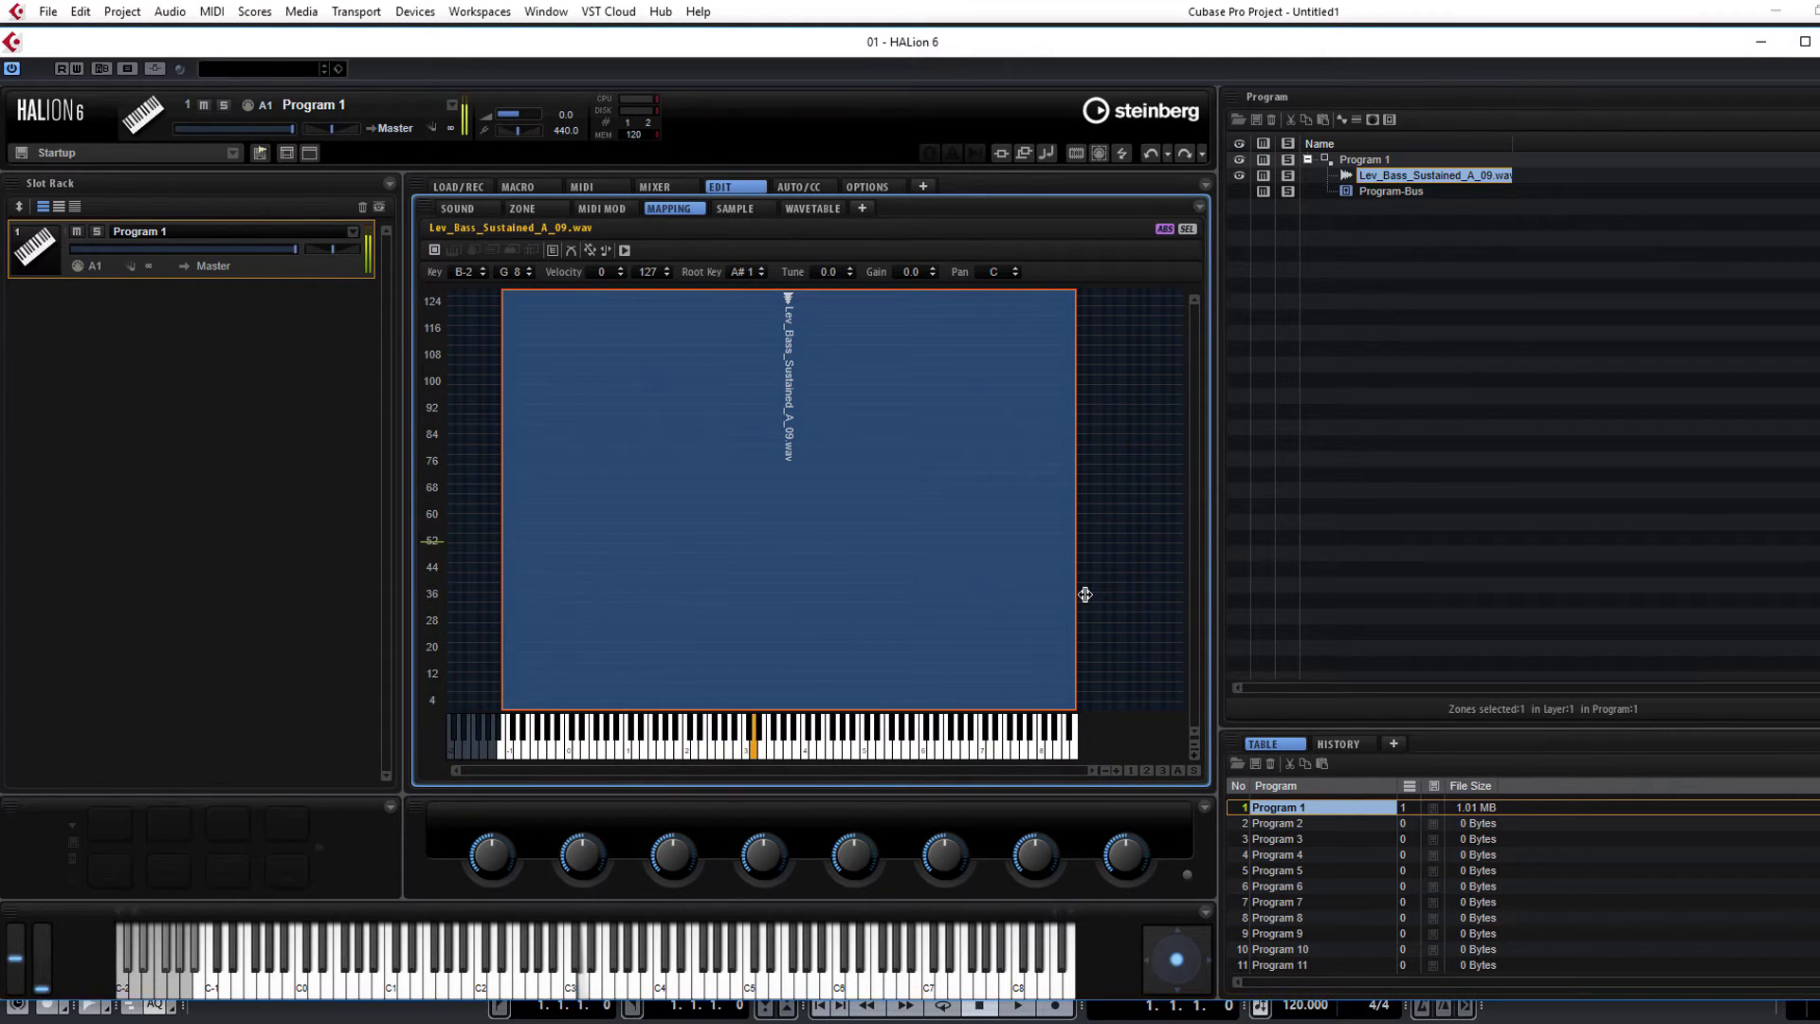
pyautogui.click(751, 208)
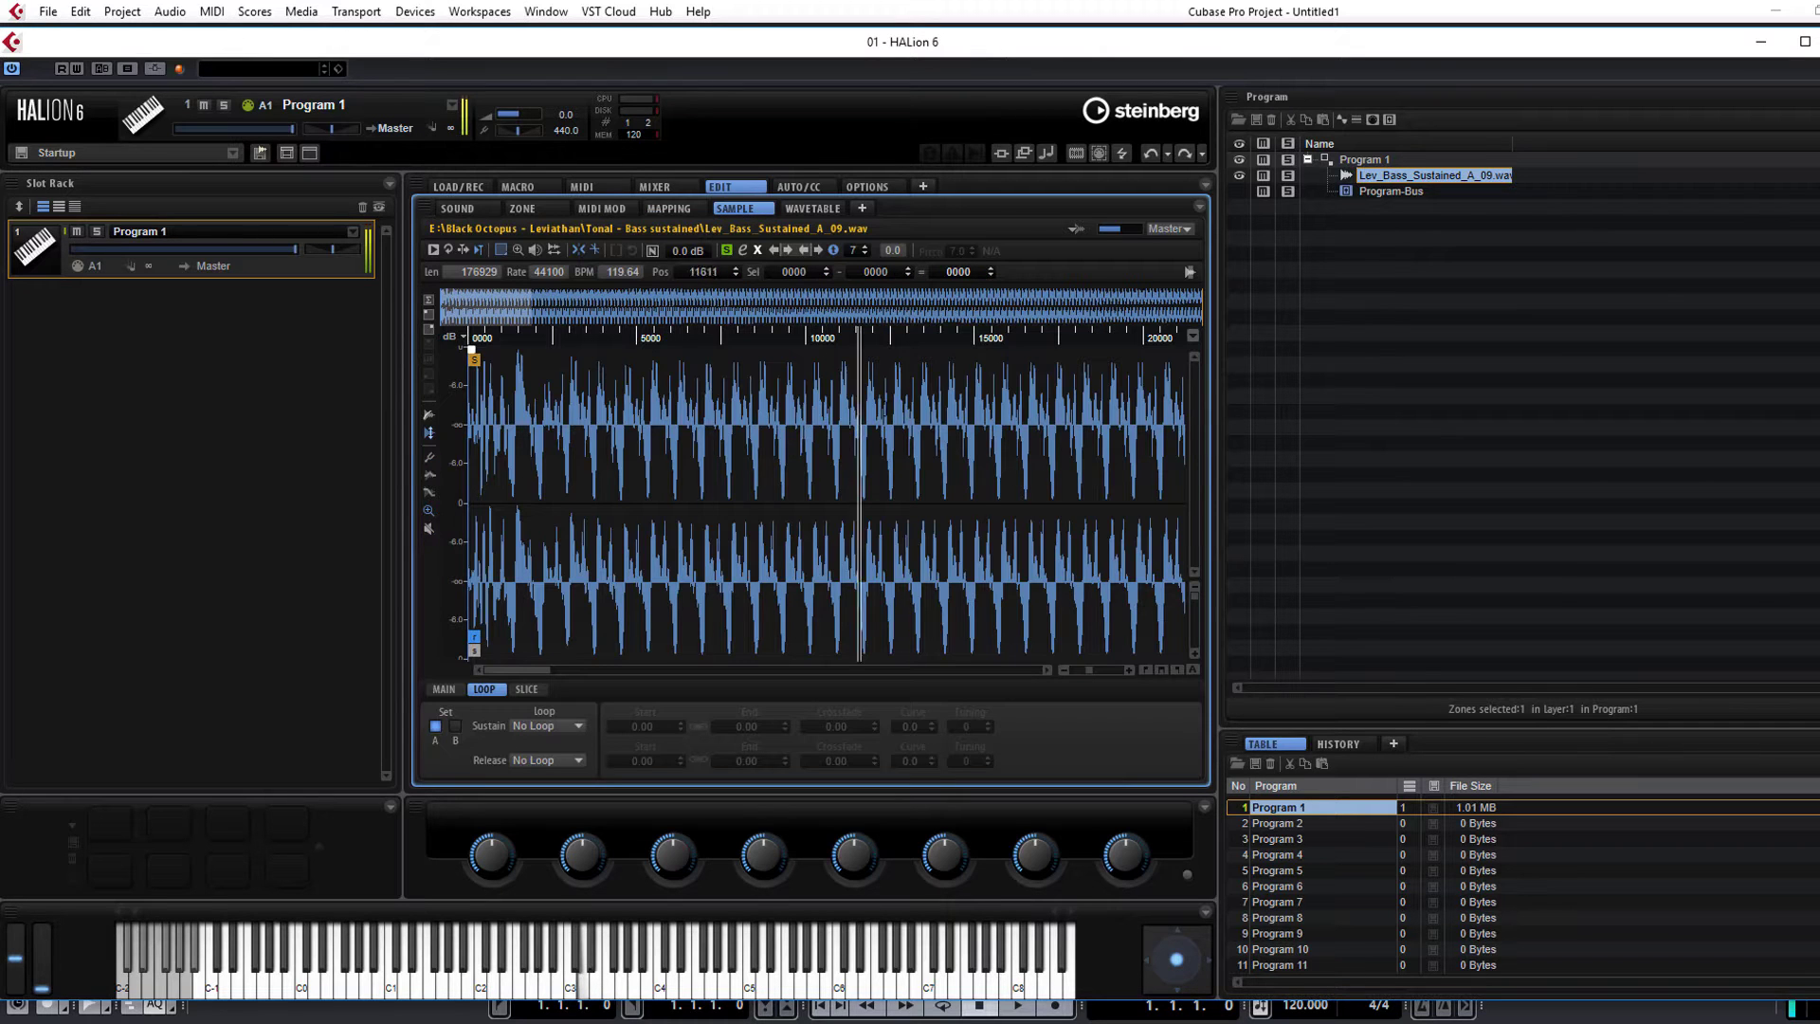
pyautogui.click(1066, 671)
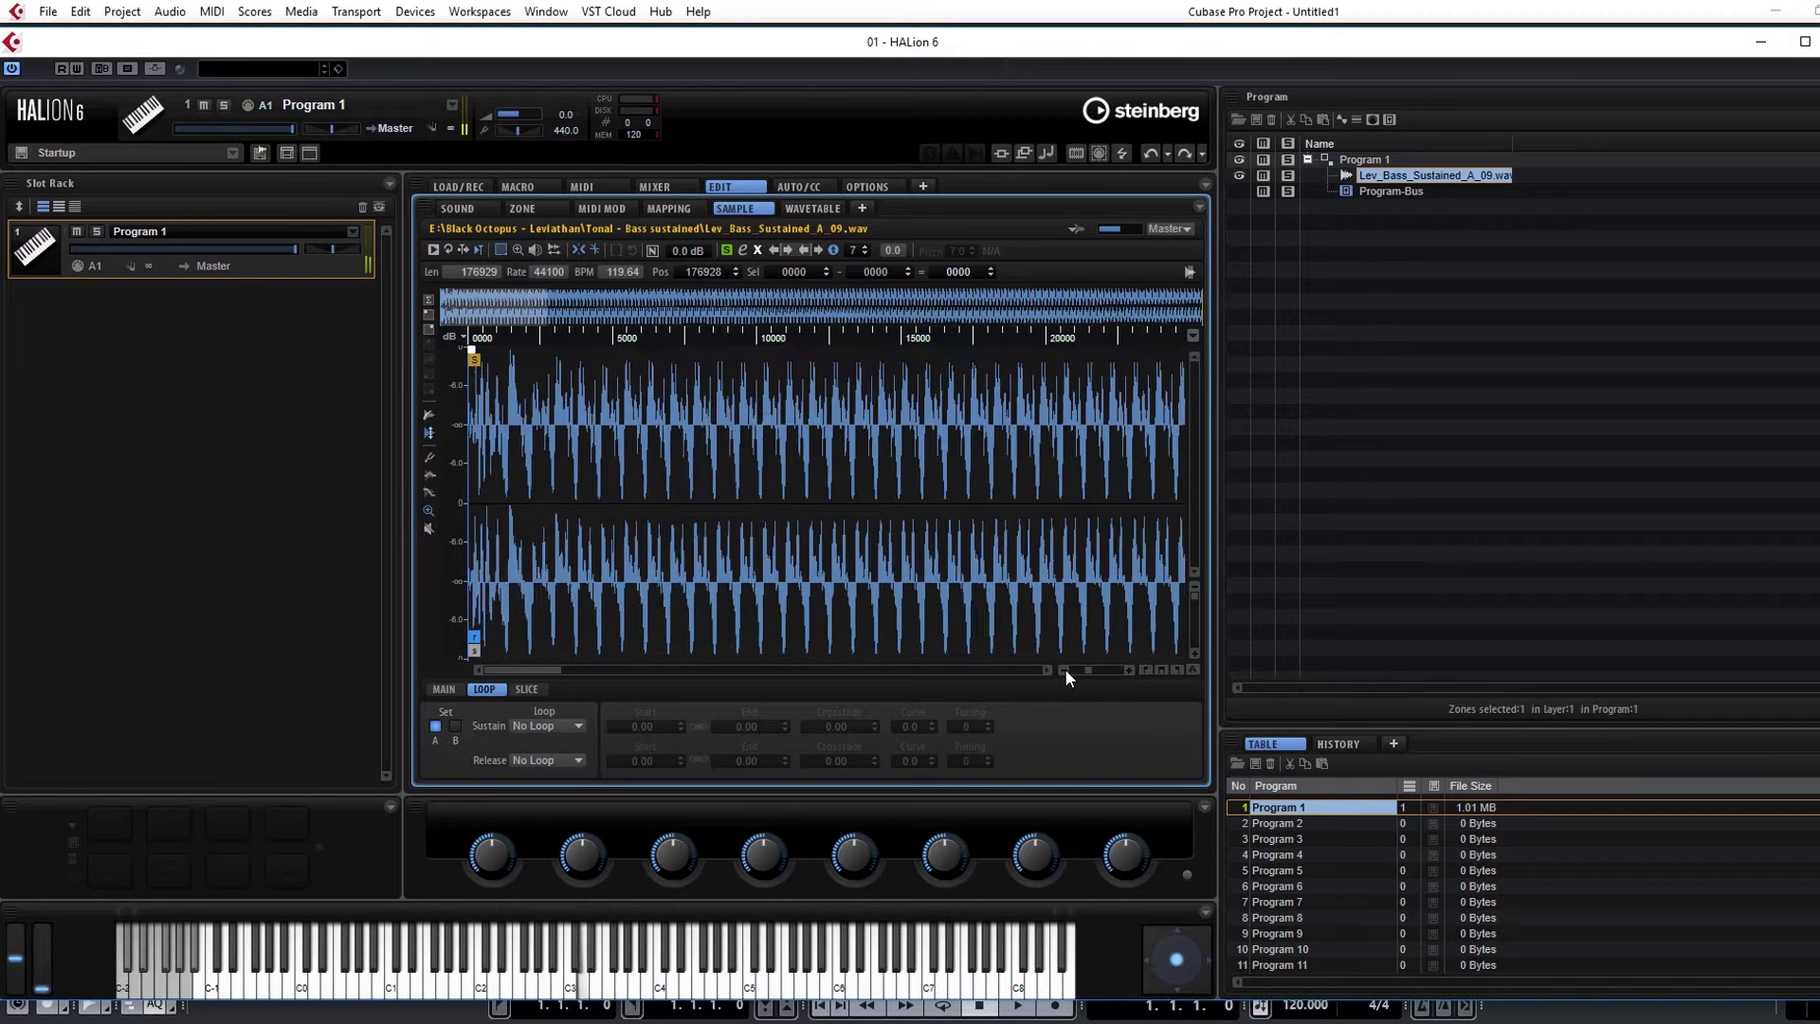
pyautogui.click(1066, 670)
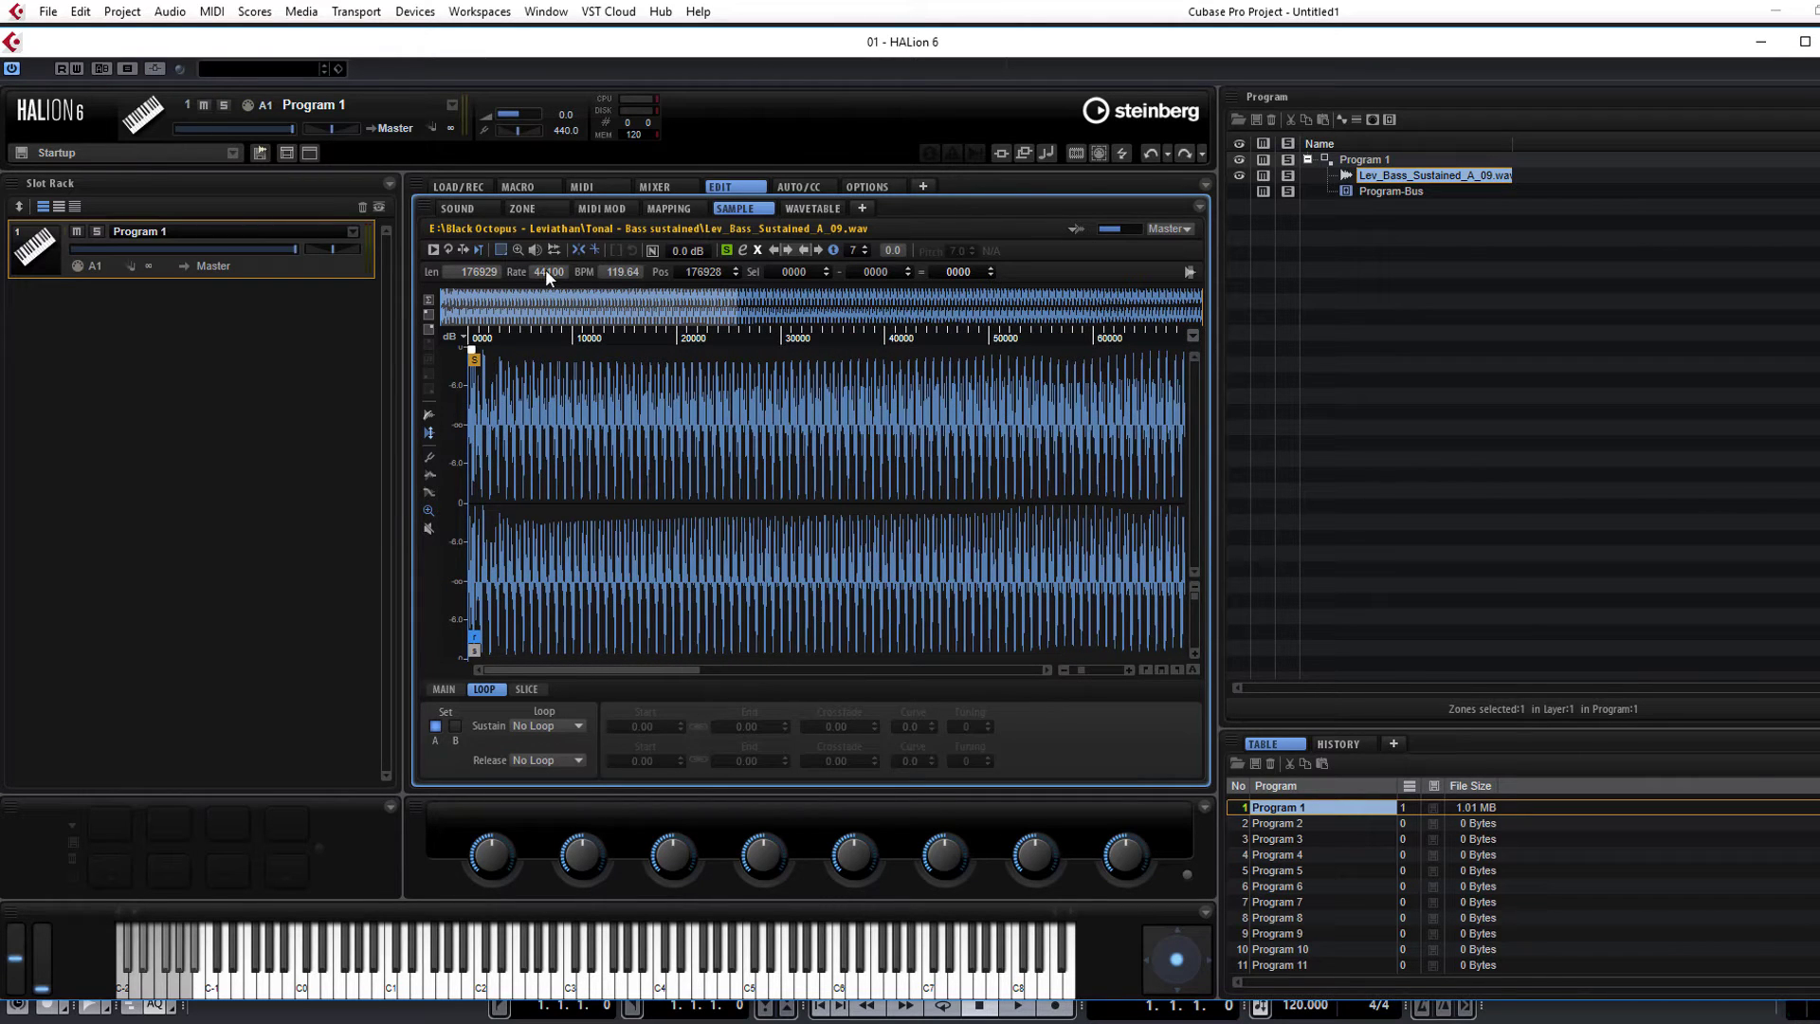
# Replace the mapped zone with the sample Lev_Bass_Sustained_A#_05.wav and move the zone to key A#2.
pyautogui.click(666, 208)
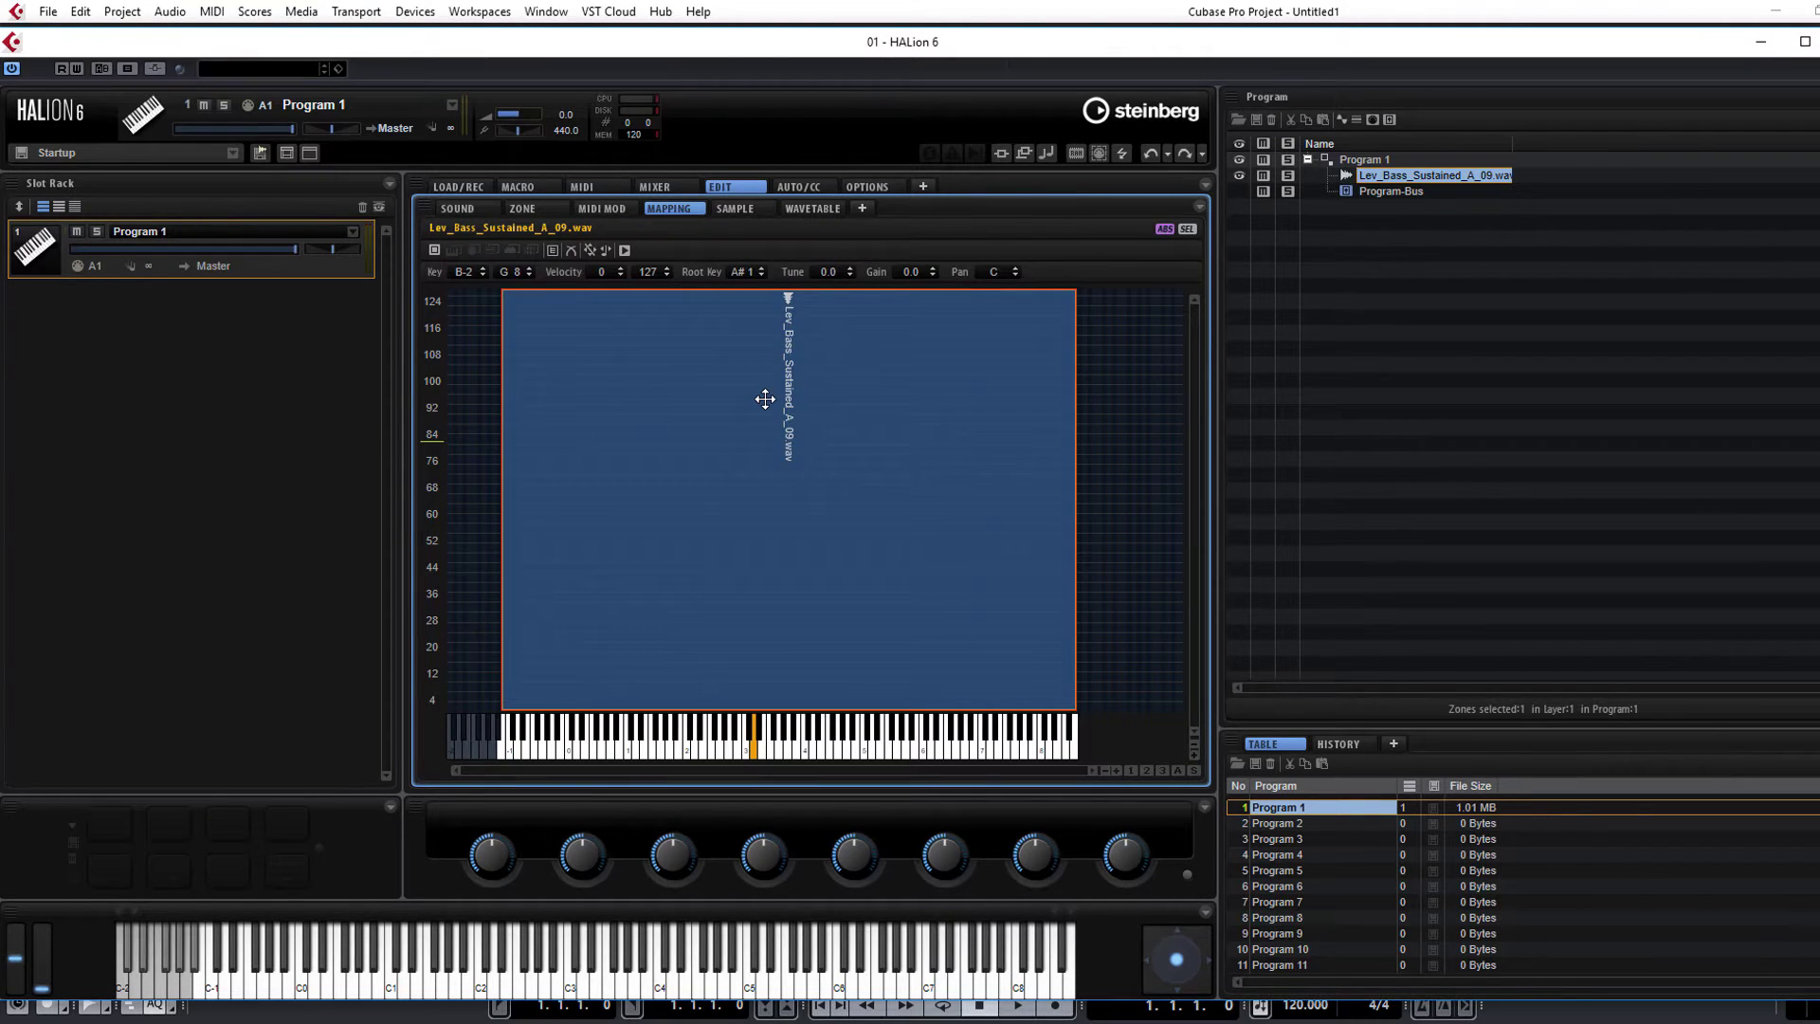
pyautogui.press('Delete')
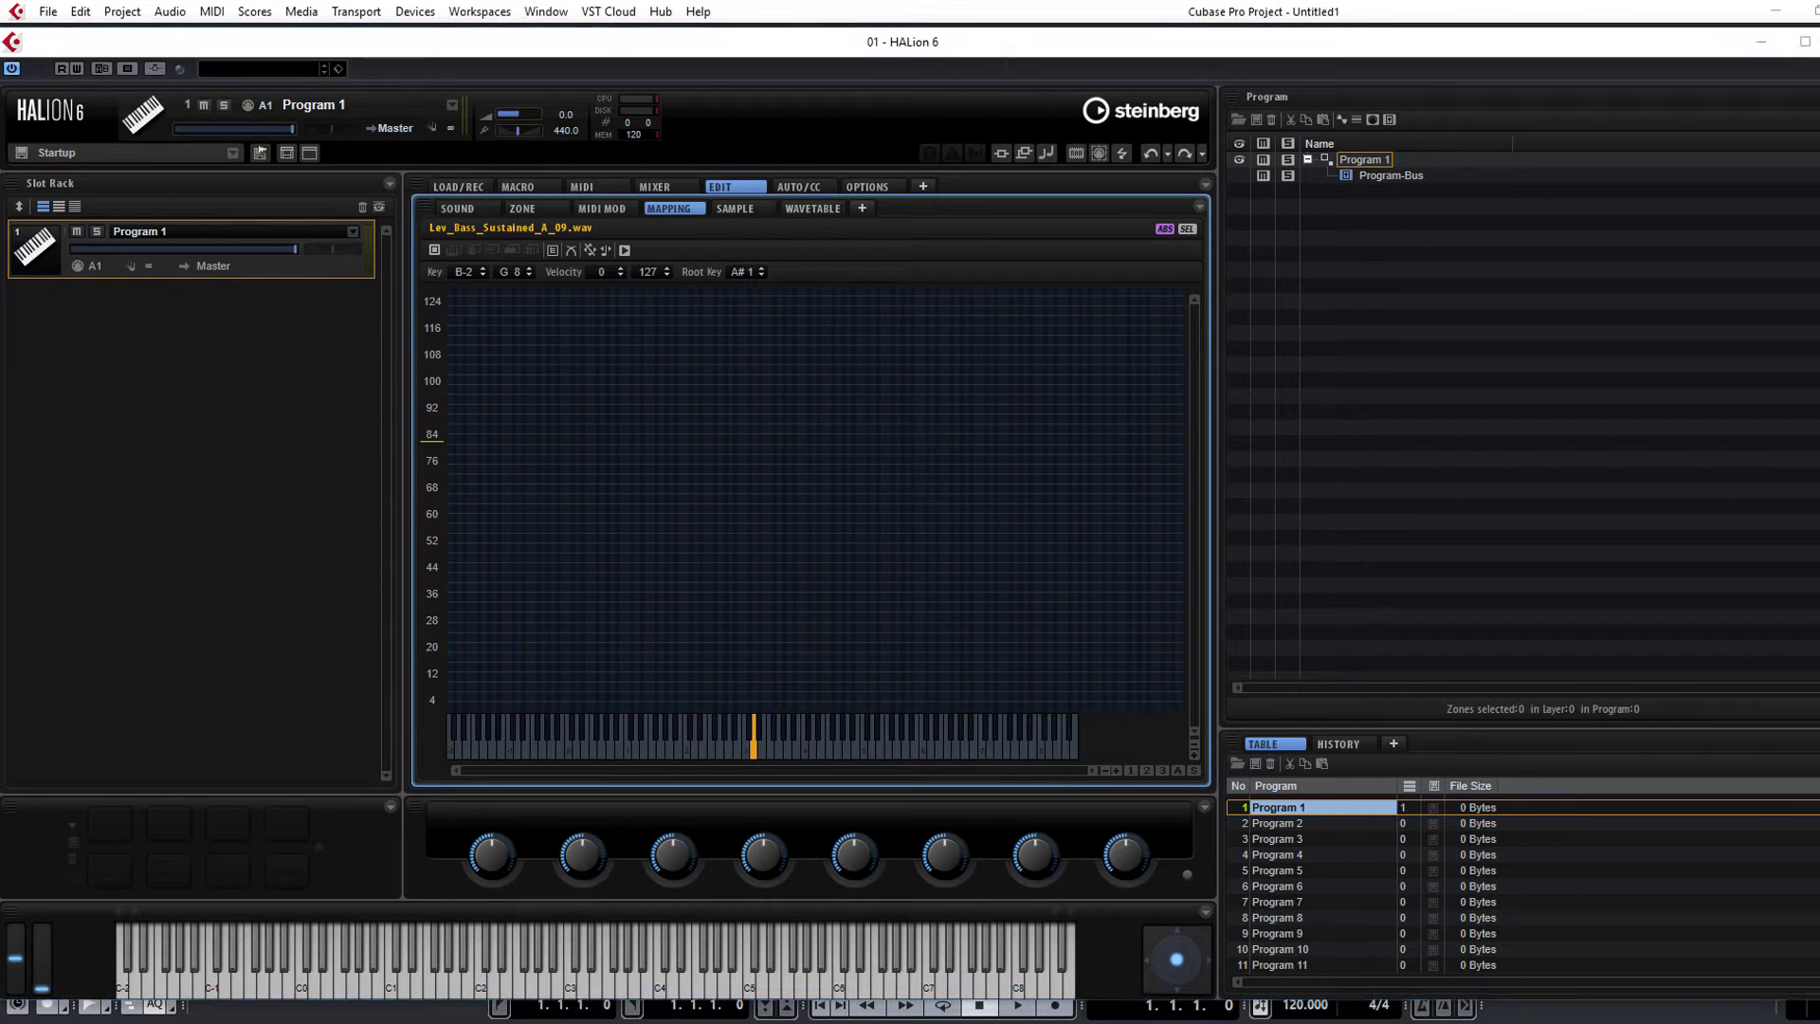
pyautogui.moveTo(1019, 587); pyautogui.dragTo(759, 604)
pyautogui.moveTo(746, 607); pyautogui.dragTo(746, 608)
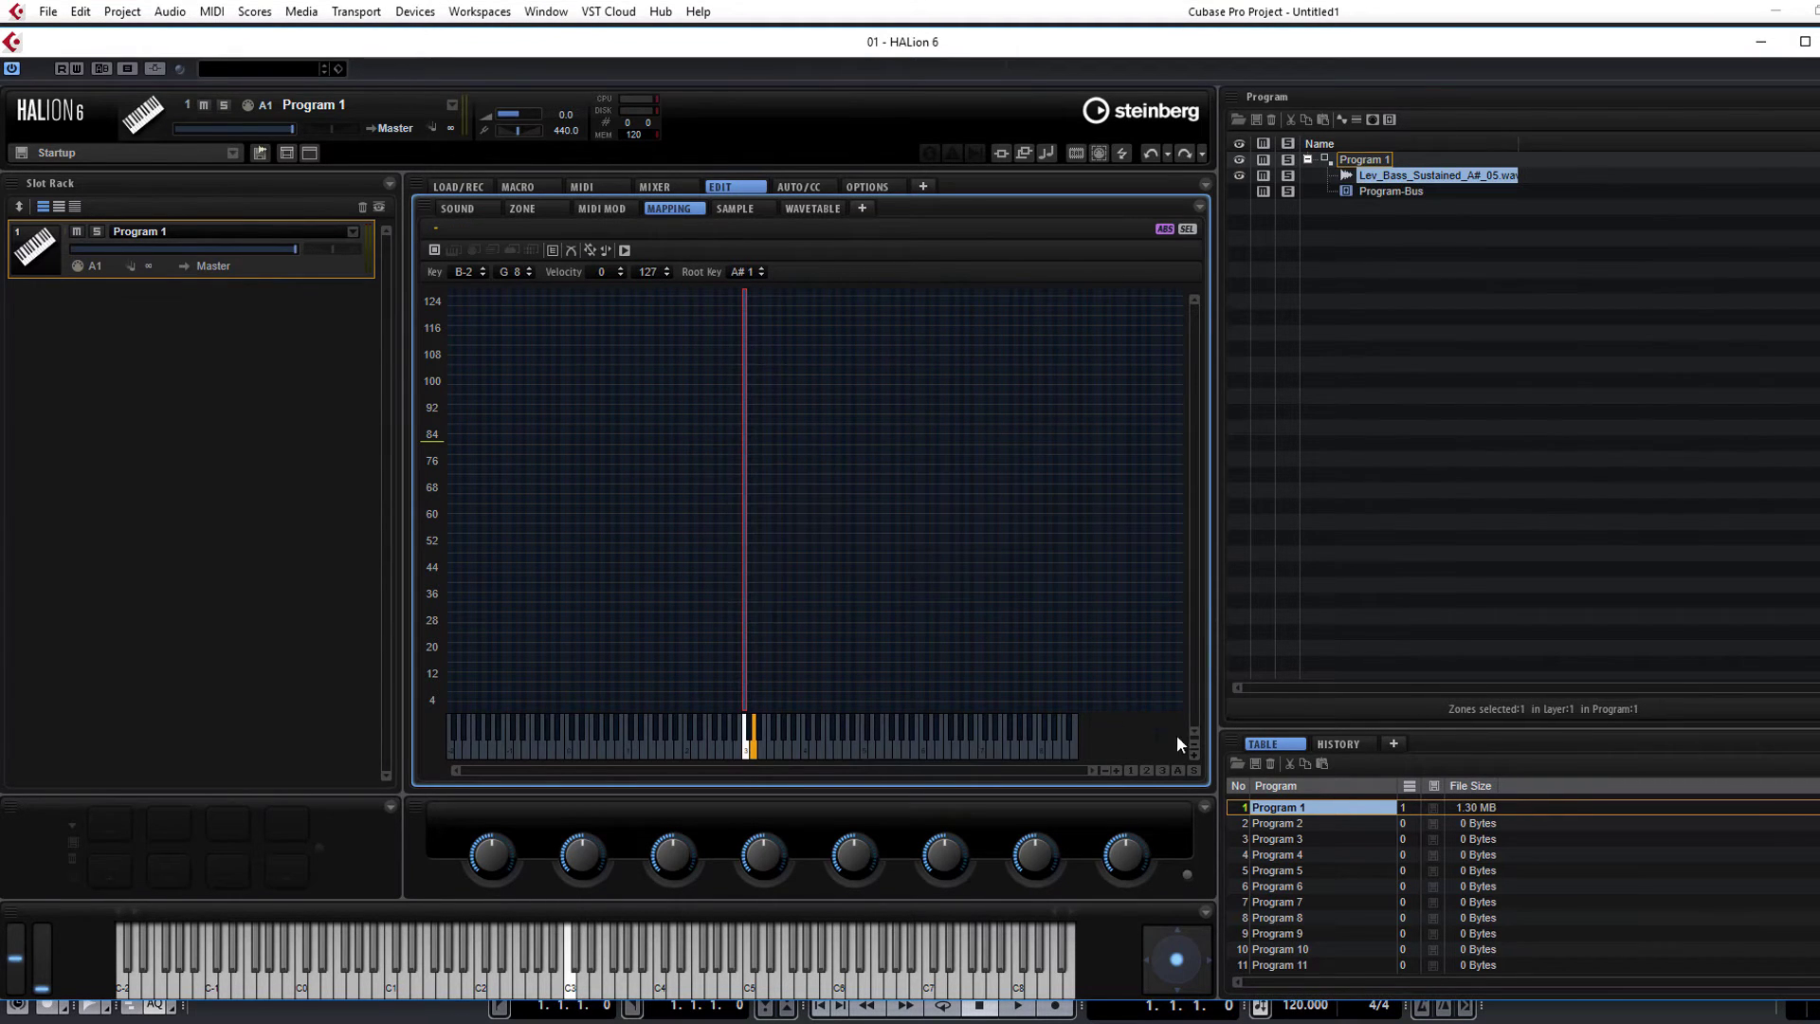
pyautogui.click(1116, 768)
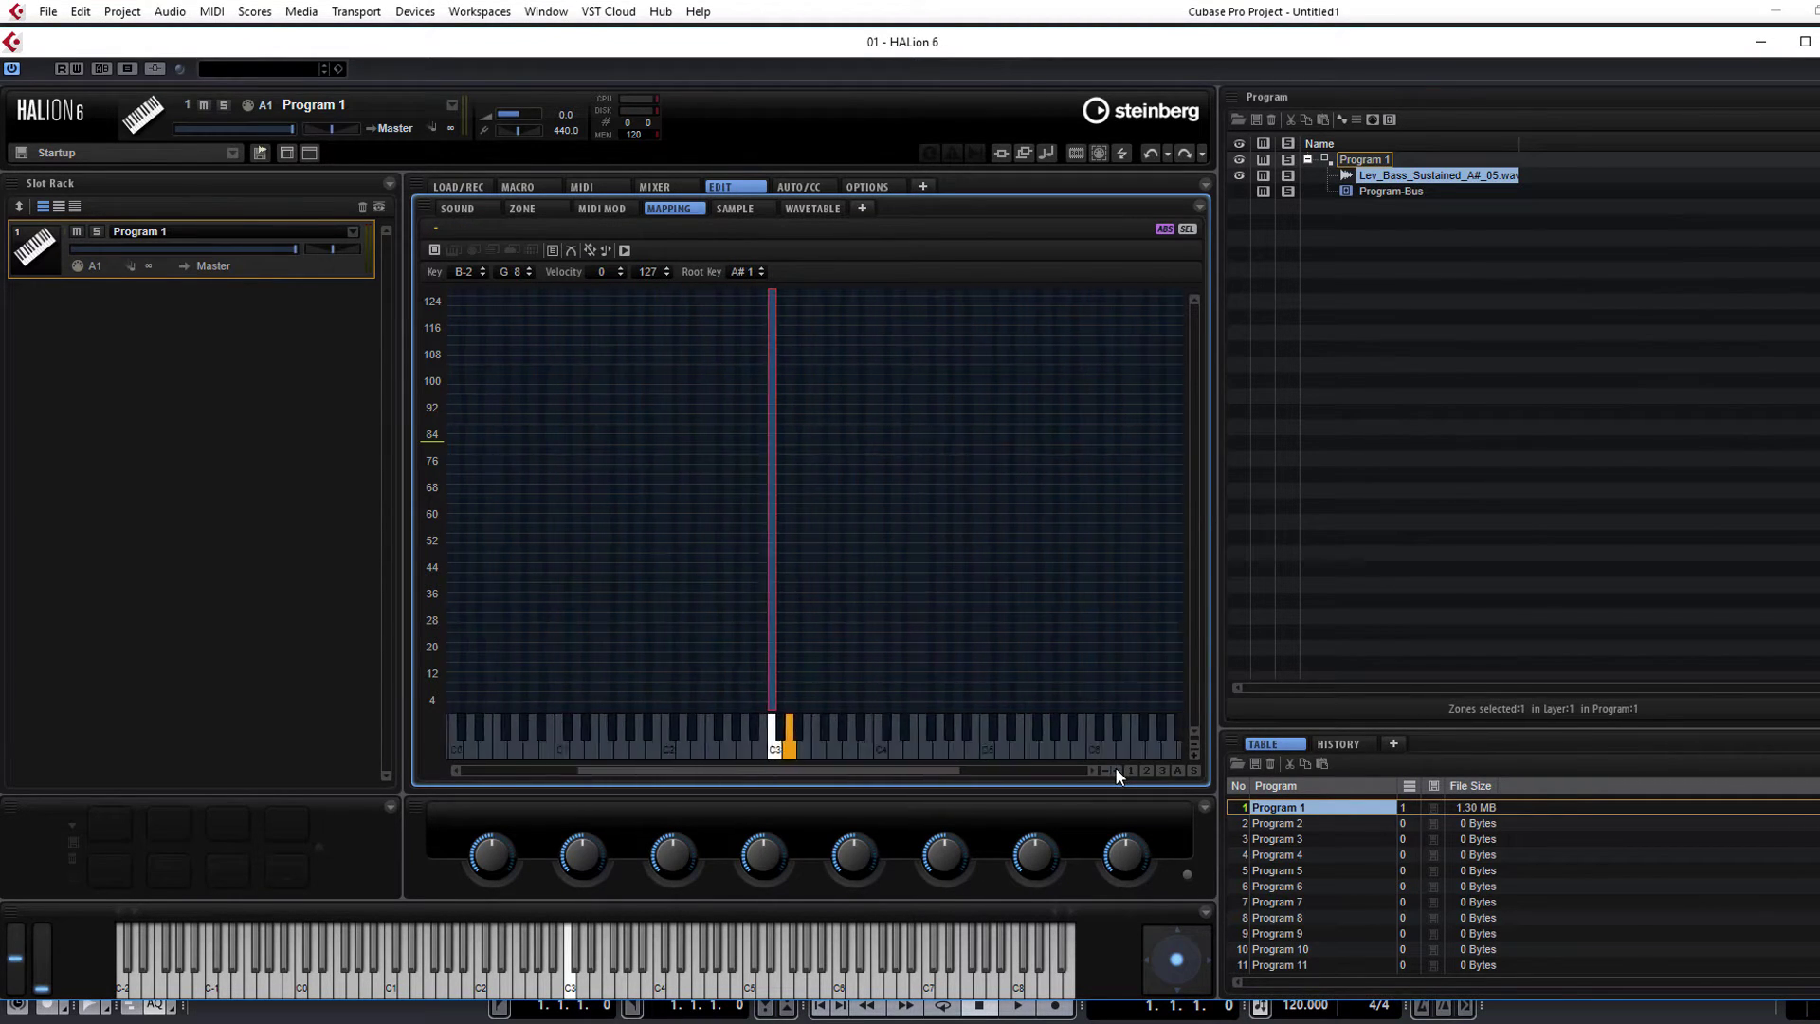
pyautogui.click(1116, 769)
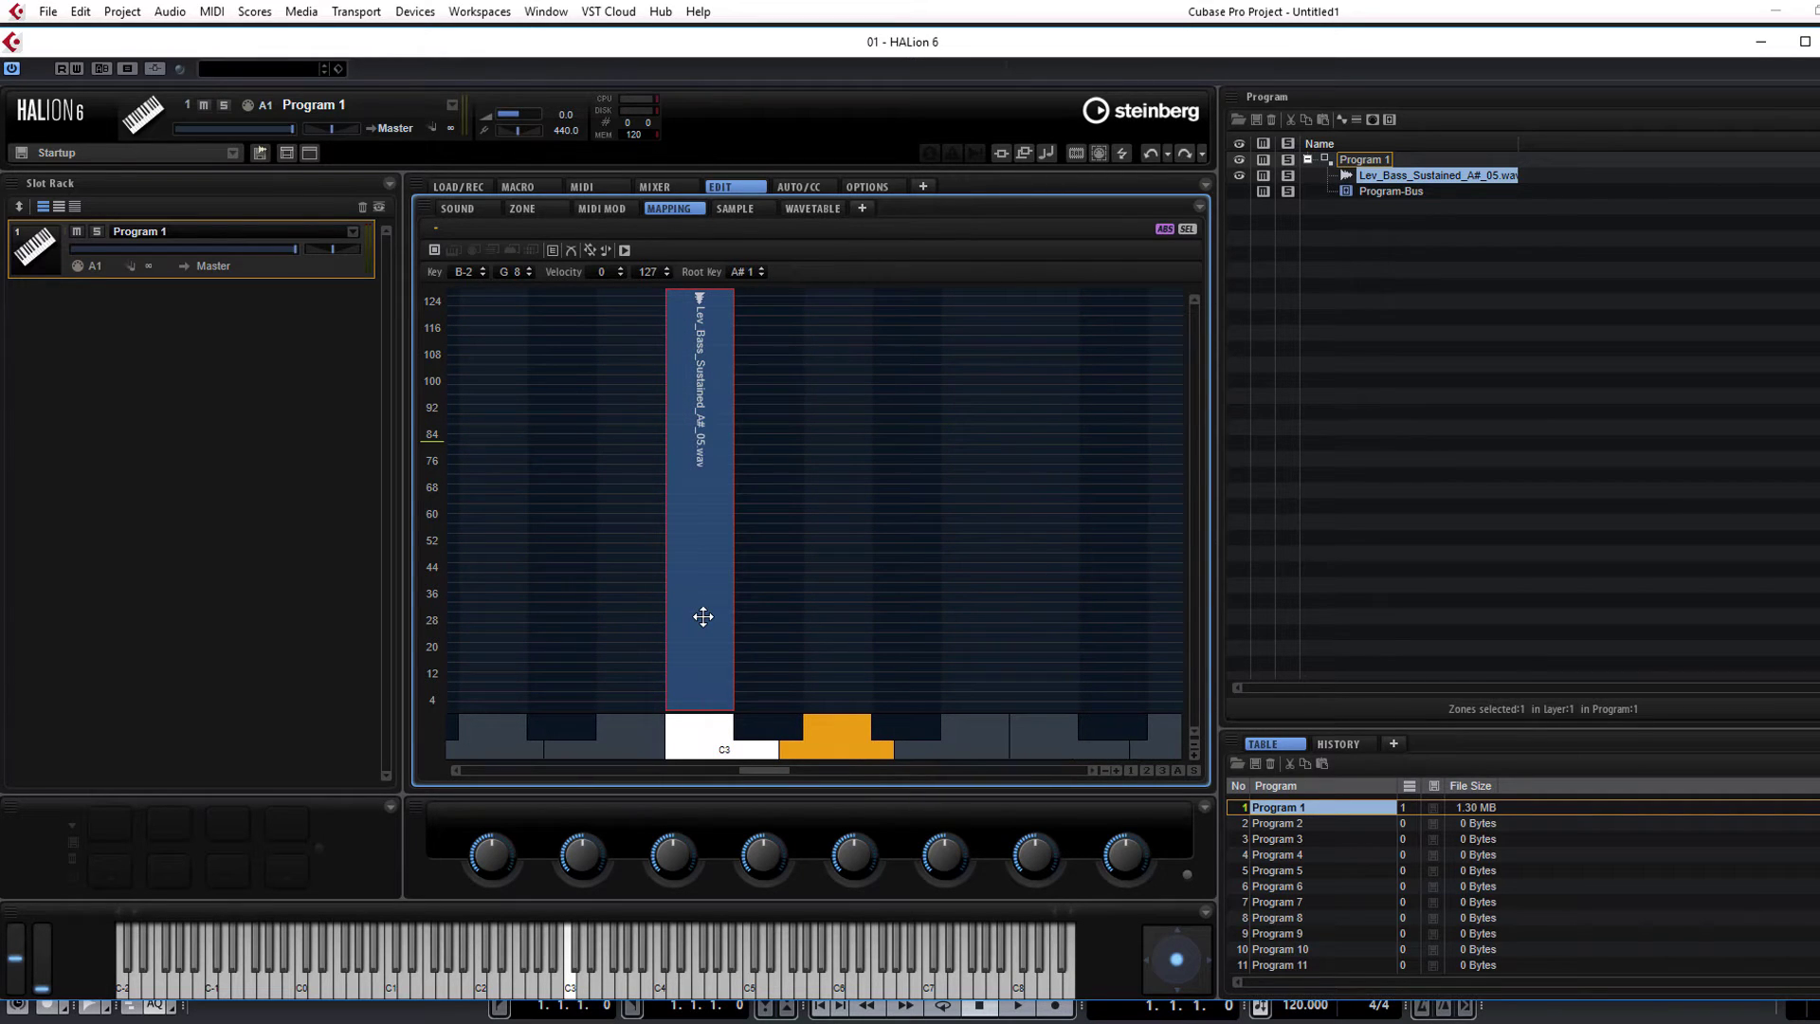
pyautogui.moveTo(702, 617); pyautogui.dragTo(554, 618)
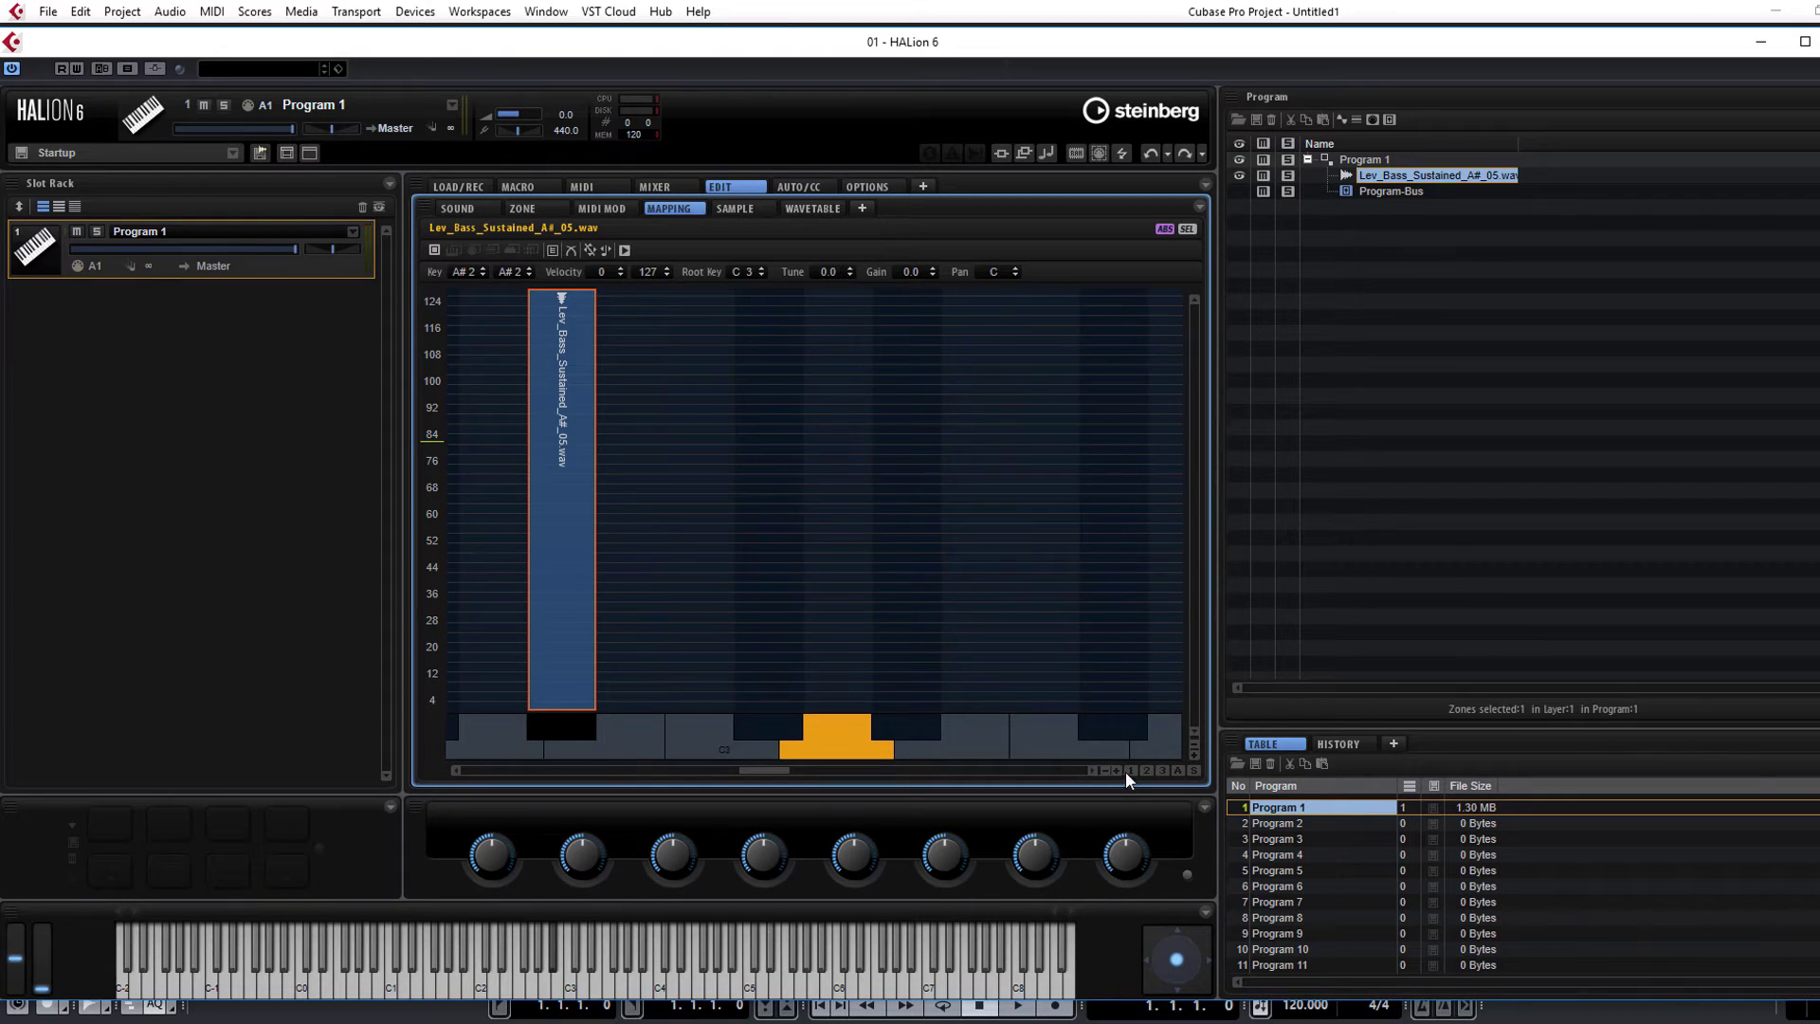
# Stretch the key range of the Lev_Bass_Sustained_A#_05.wav zone from C-2 to D6.
pyautogui.click(1102, 768)
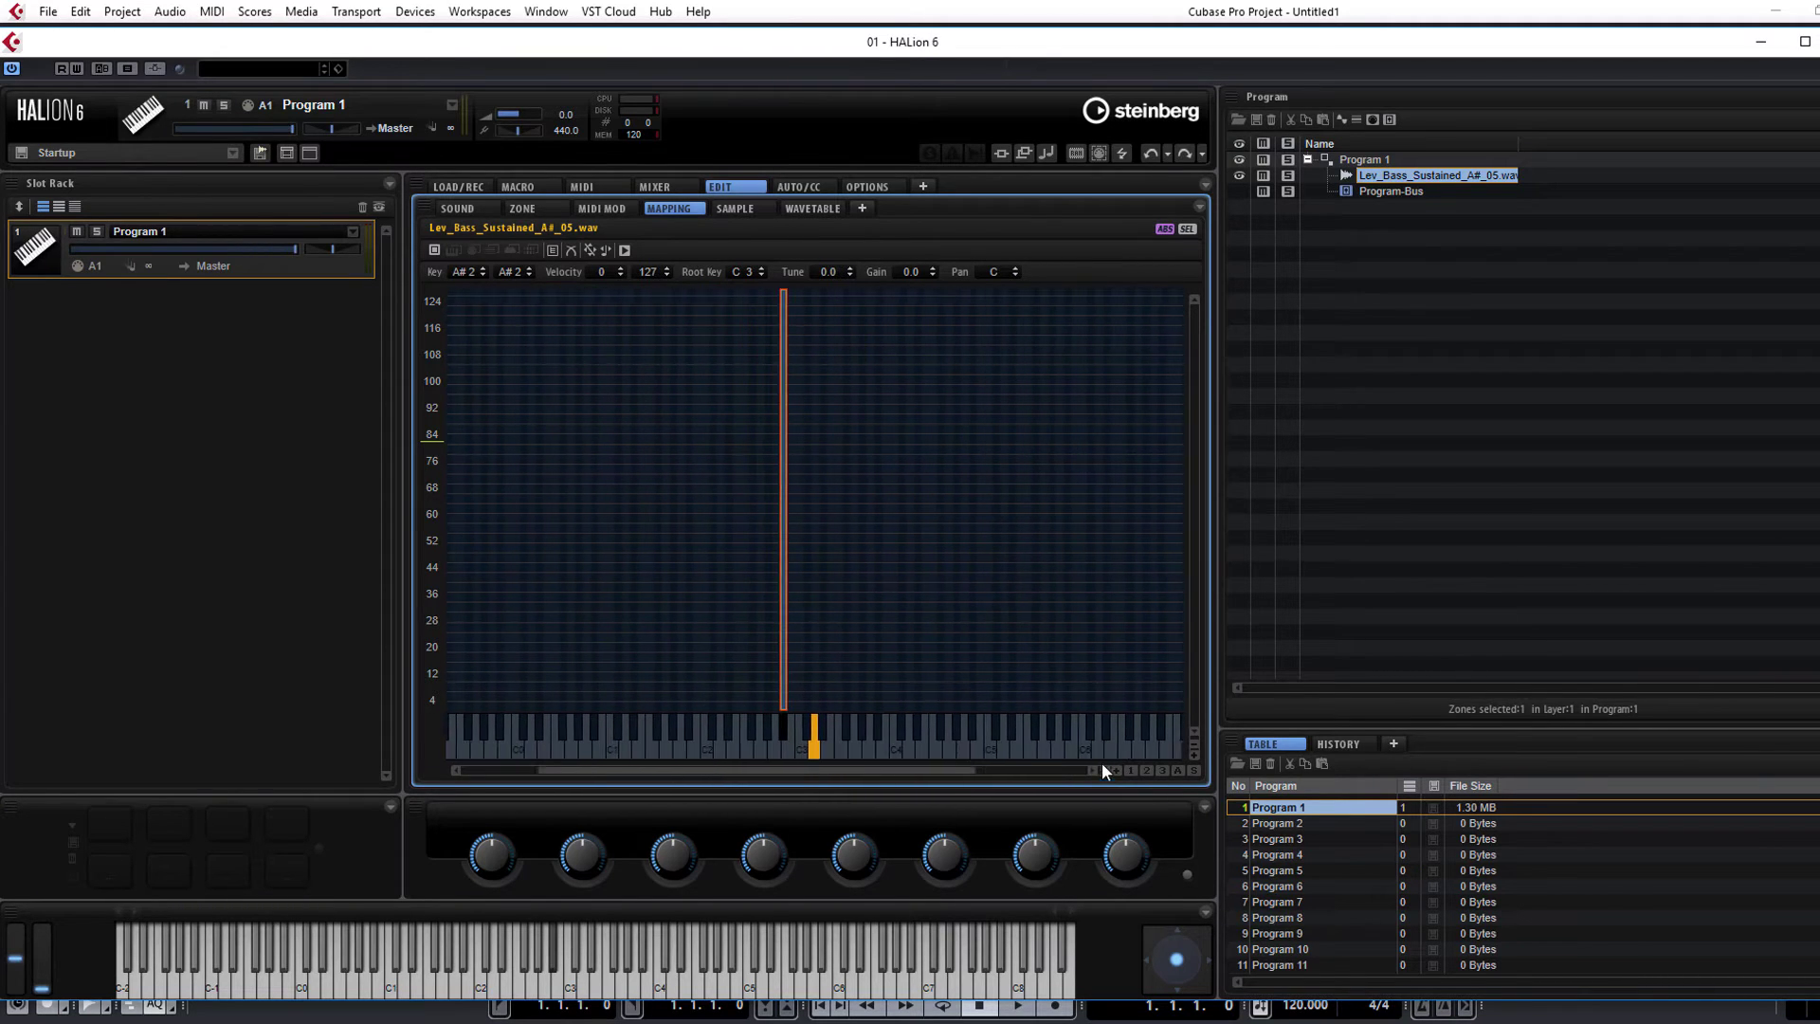
pyautogui.moveTo(793, 590); pyautogui.dragTo(1180, 607)
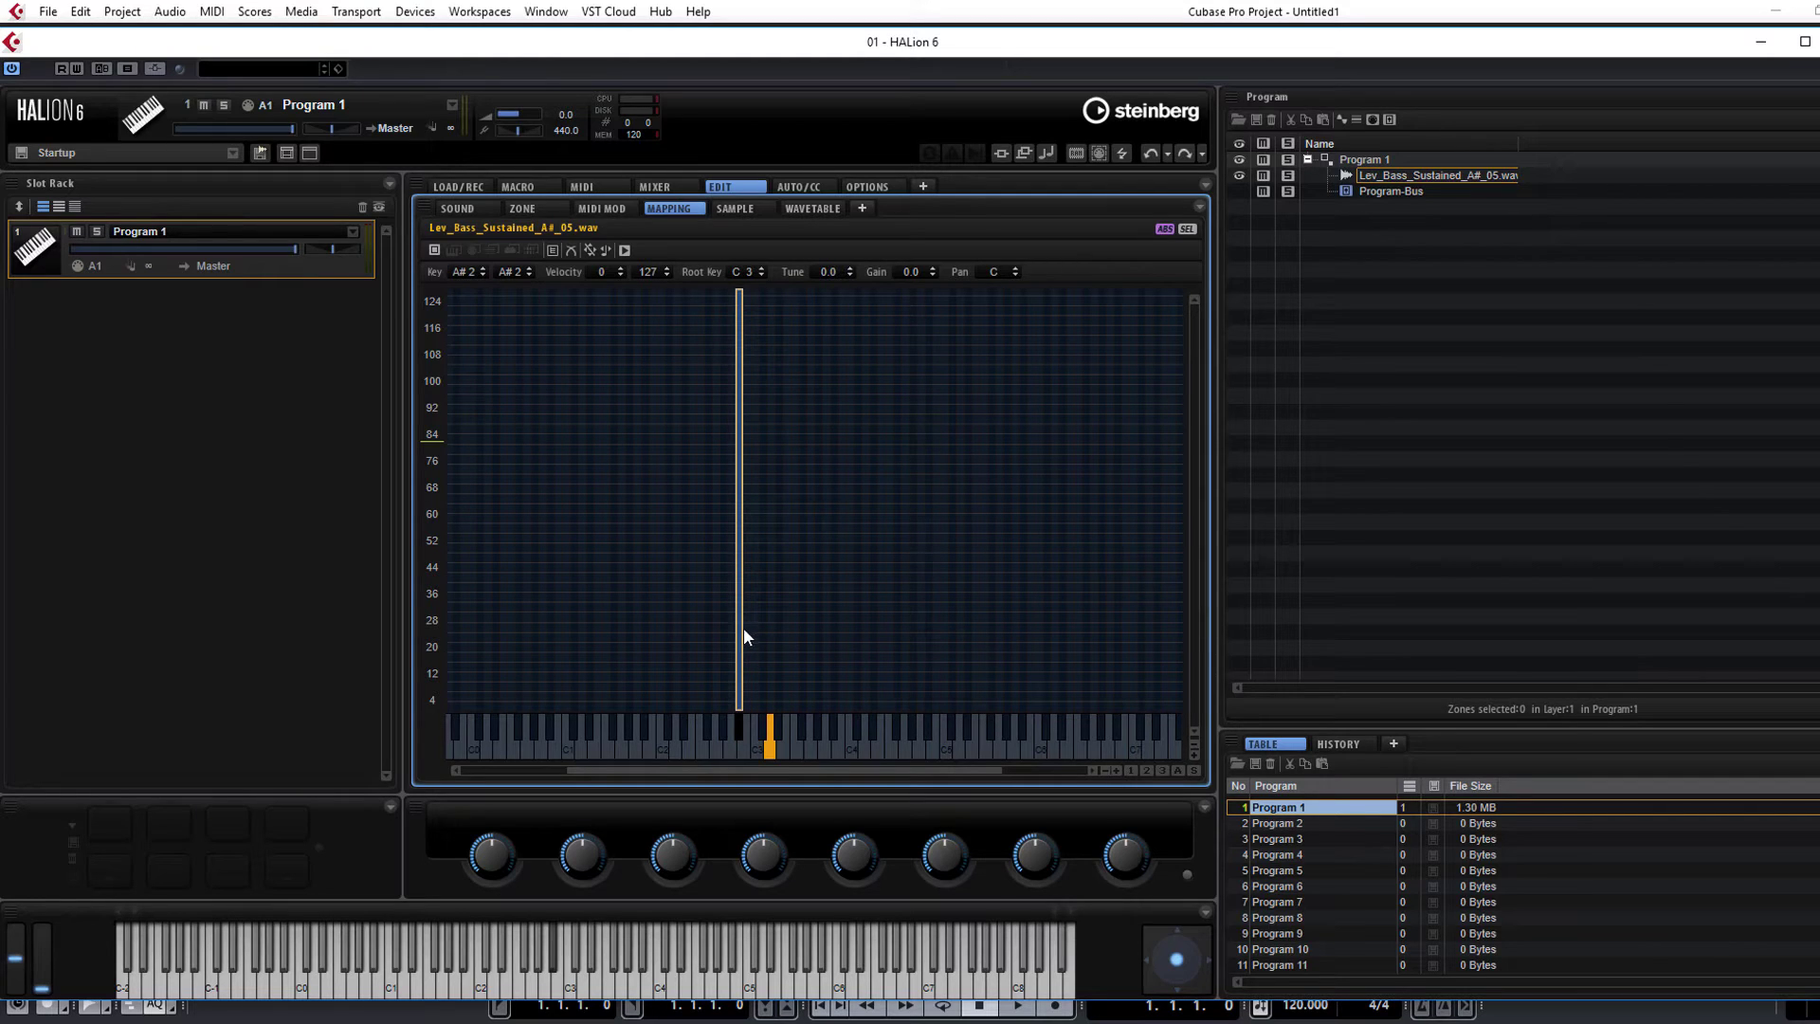
pyautogui.click(1115, 771)
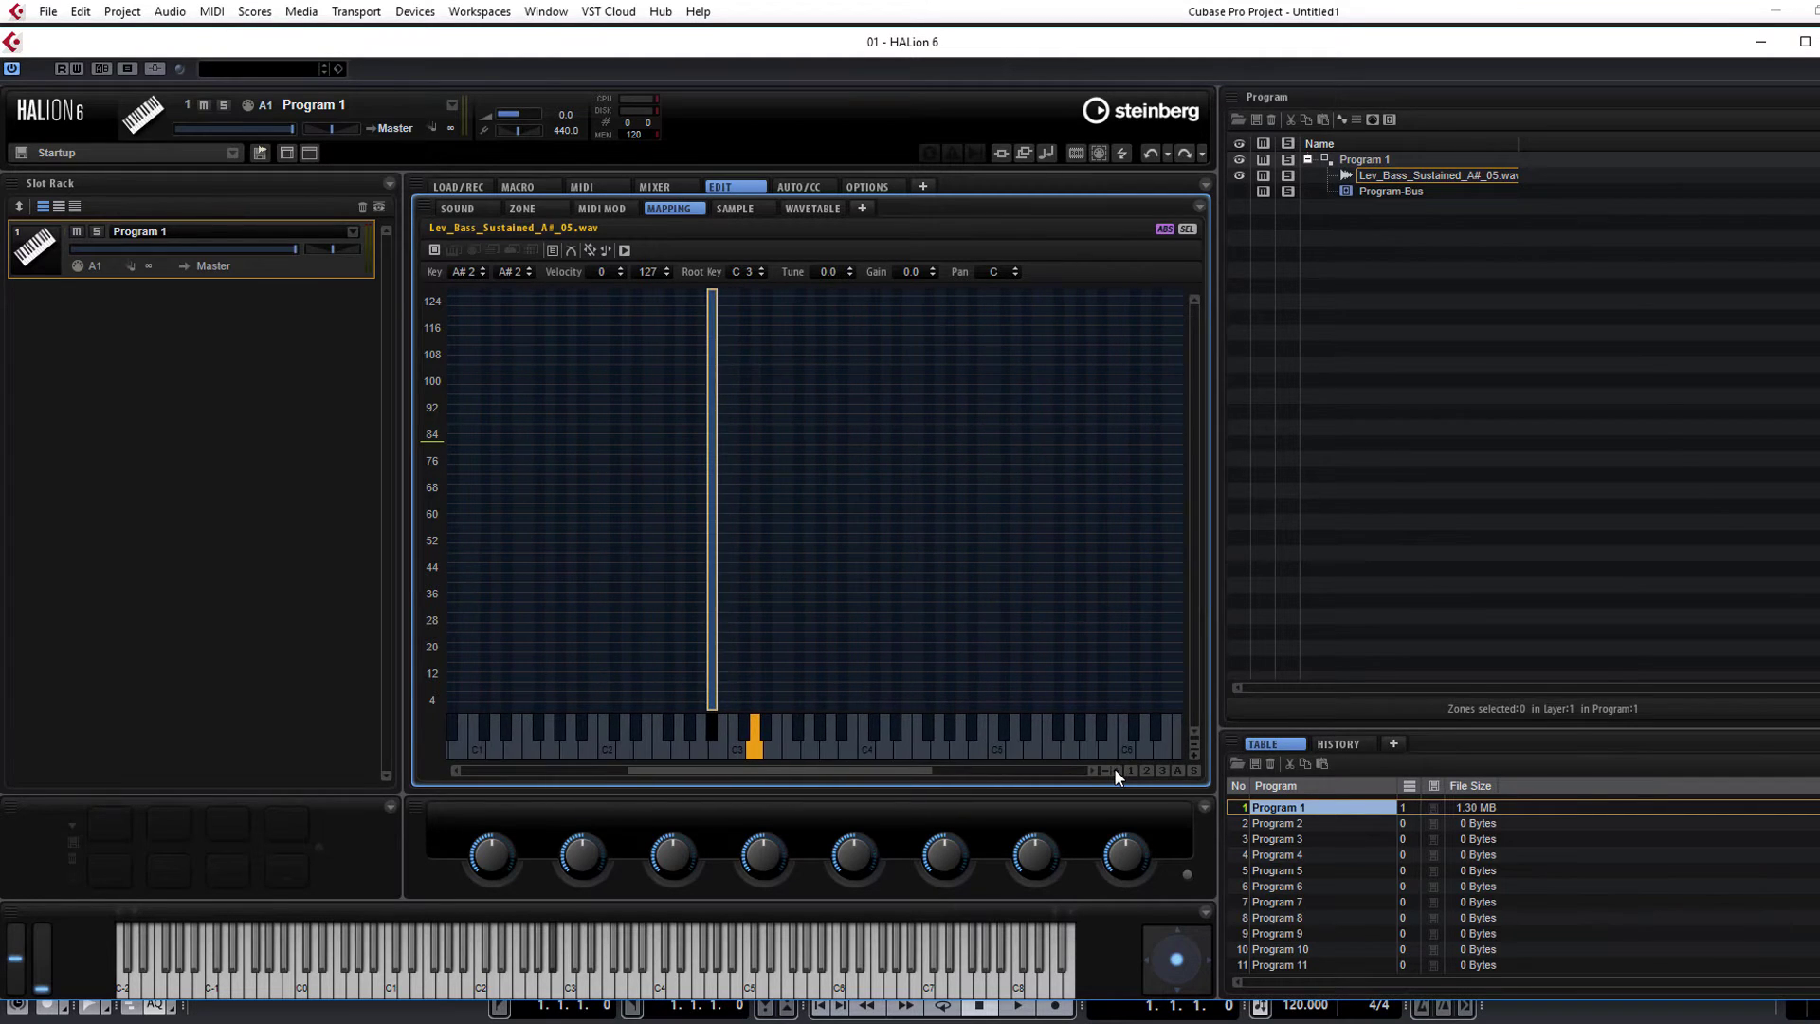
pyautogui.moveTo(715, 673); pyautogui.dragTo(1148, 696)
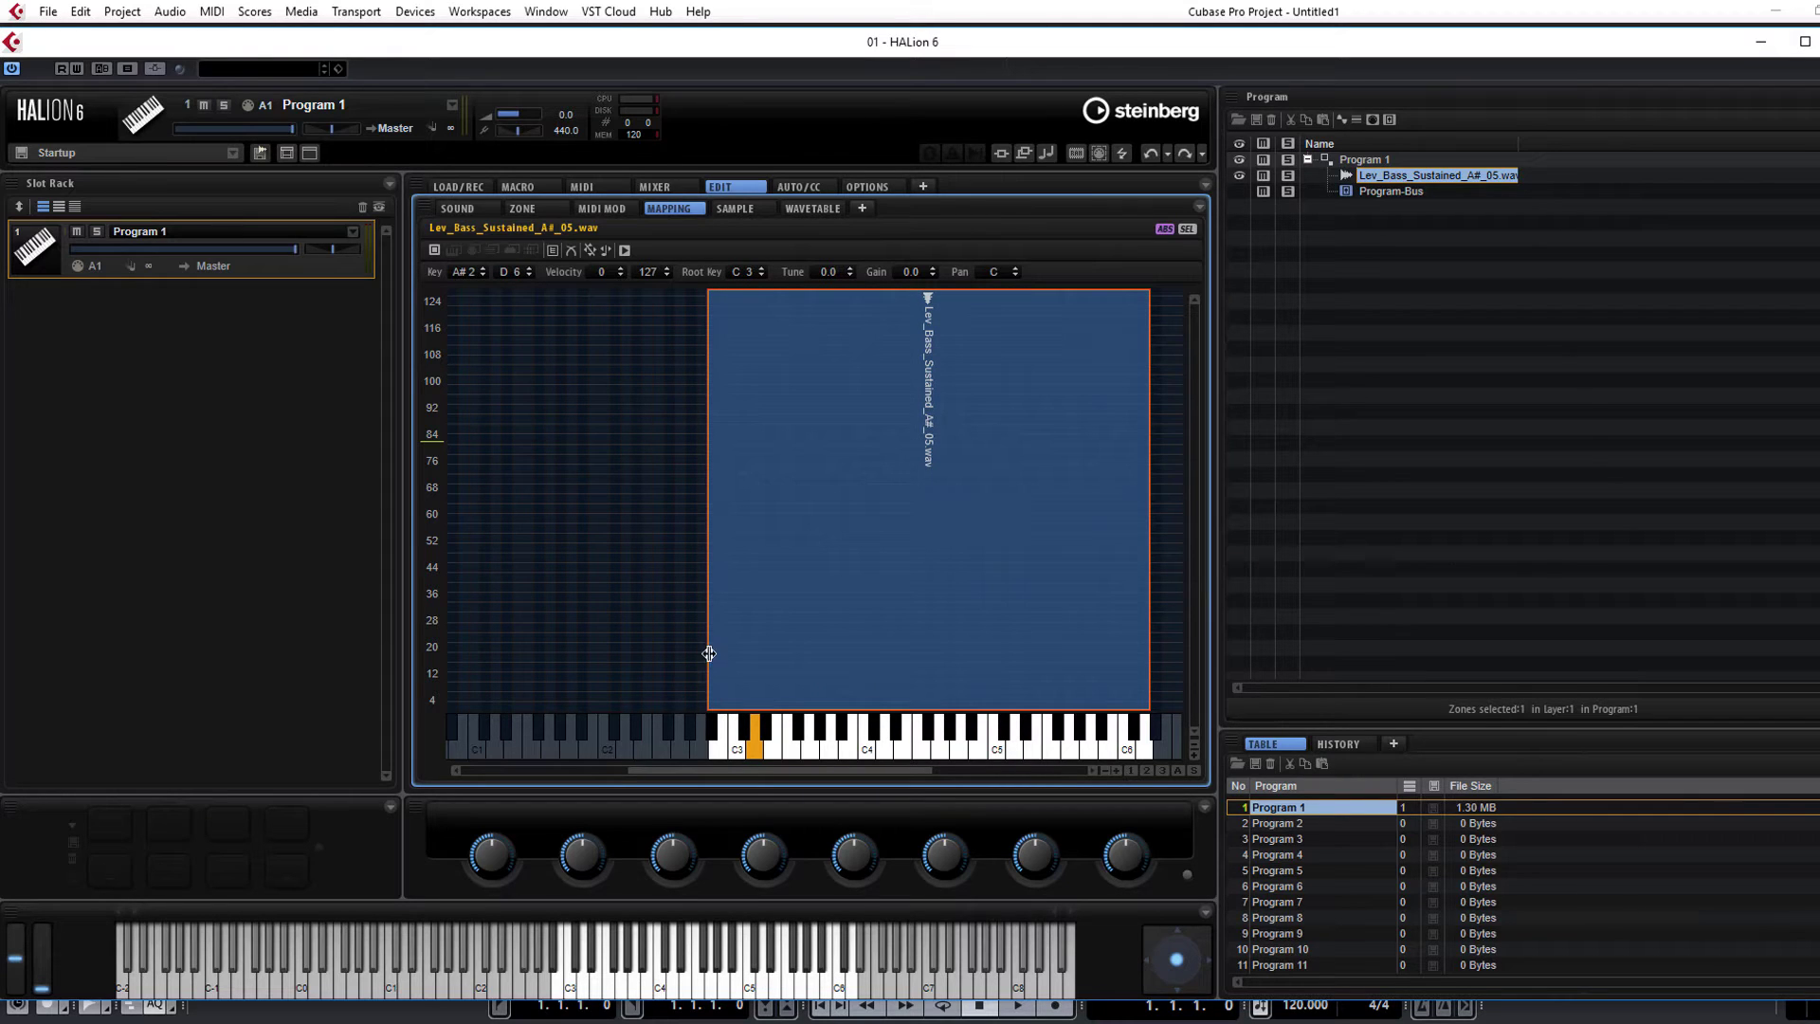
pyautogui.moveTo(709, 651); pyautogui.dragTo(301, 617)
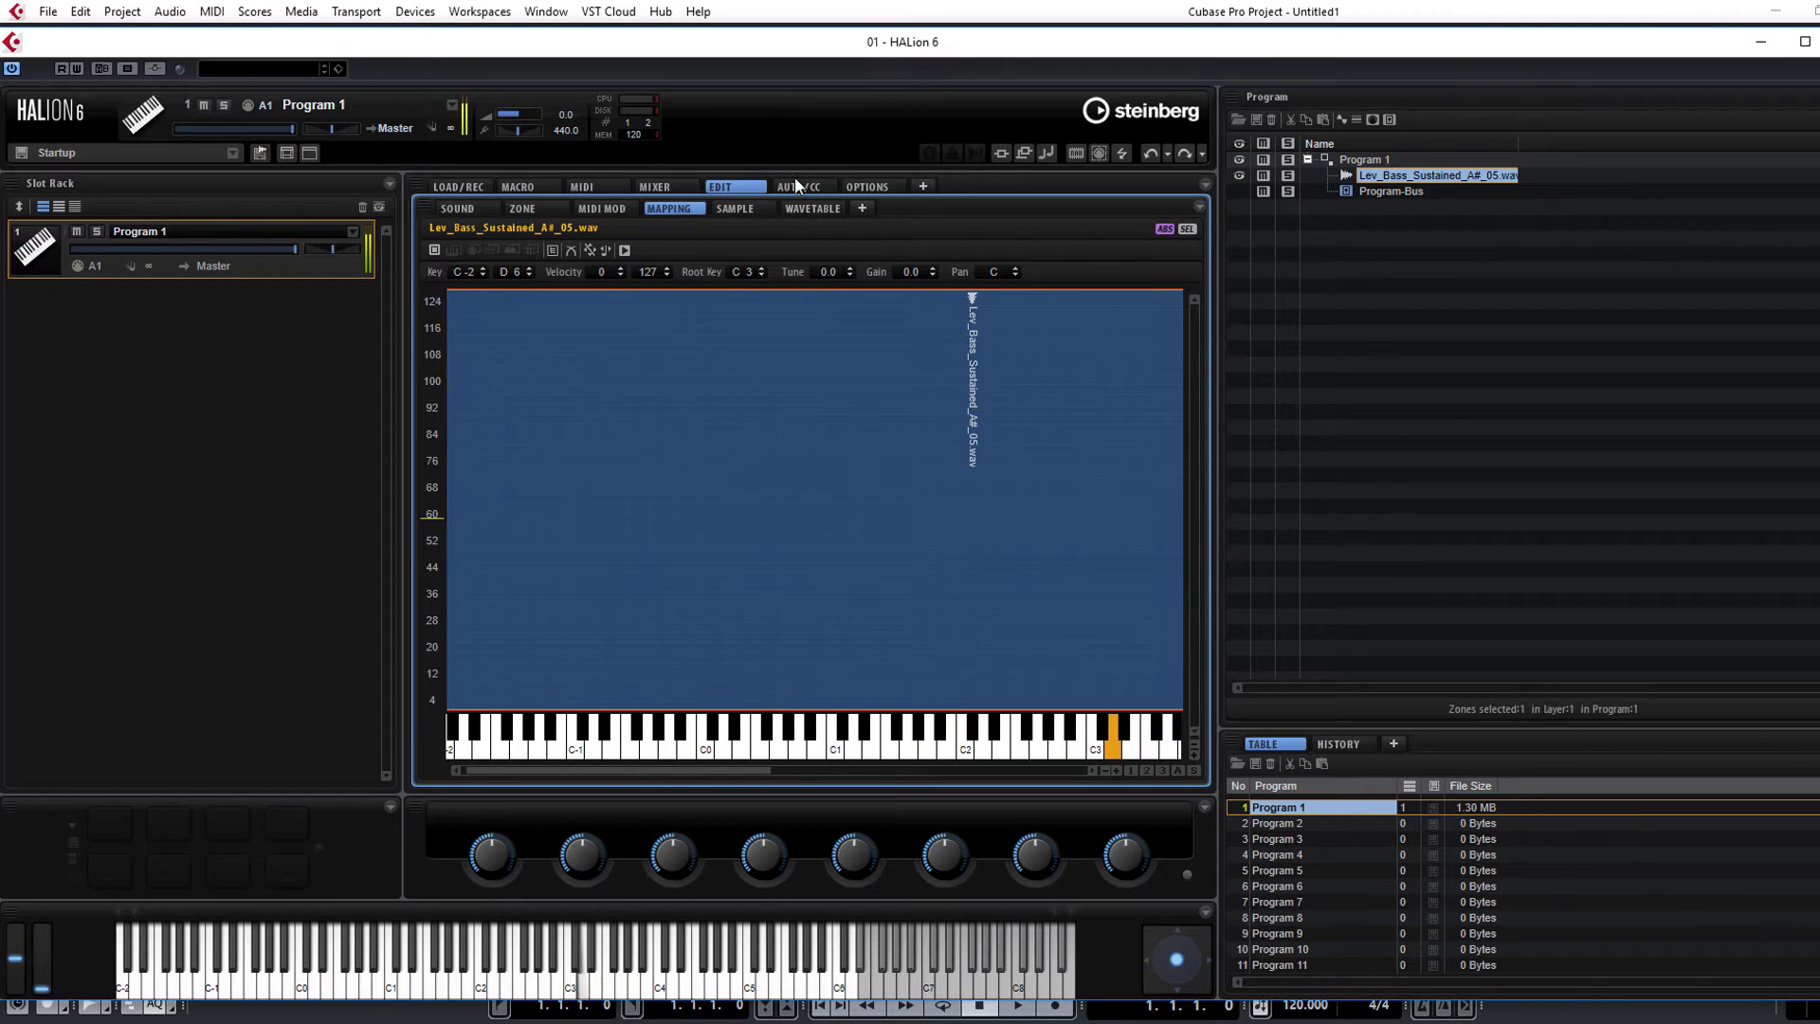
# Set the sample's sustain loop to Continuous and place its start at about 36962 and its end at about 42305.
pyautogui.click(754, 214)
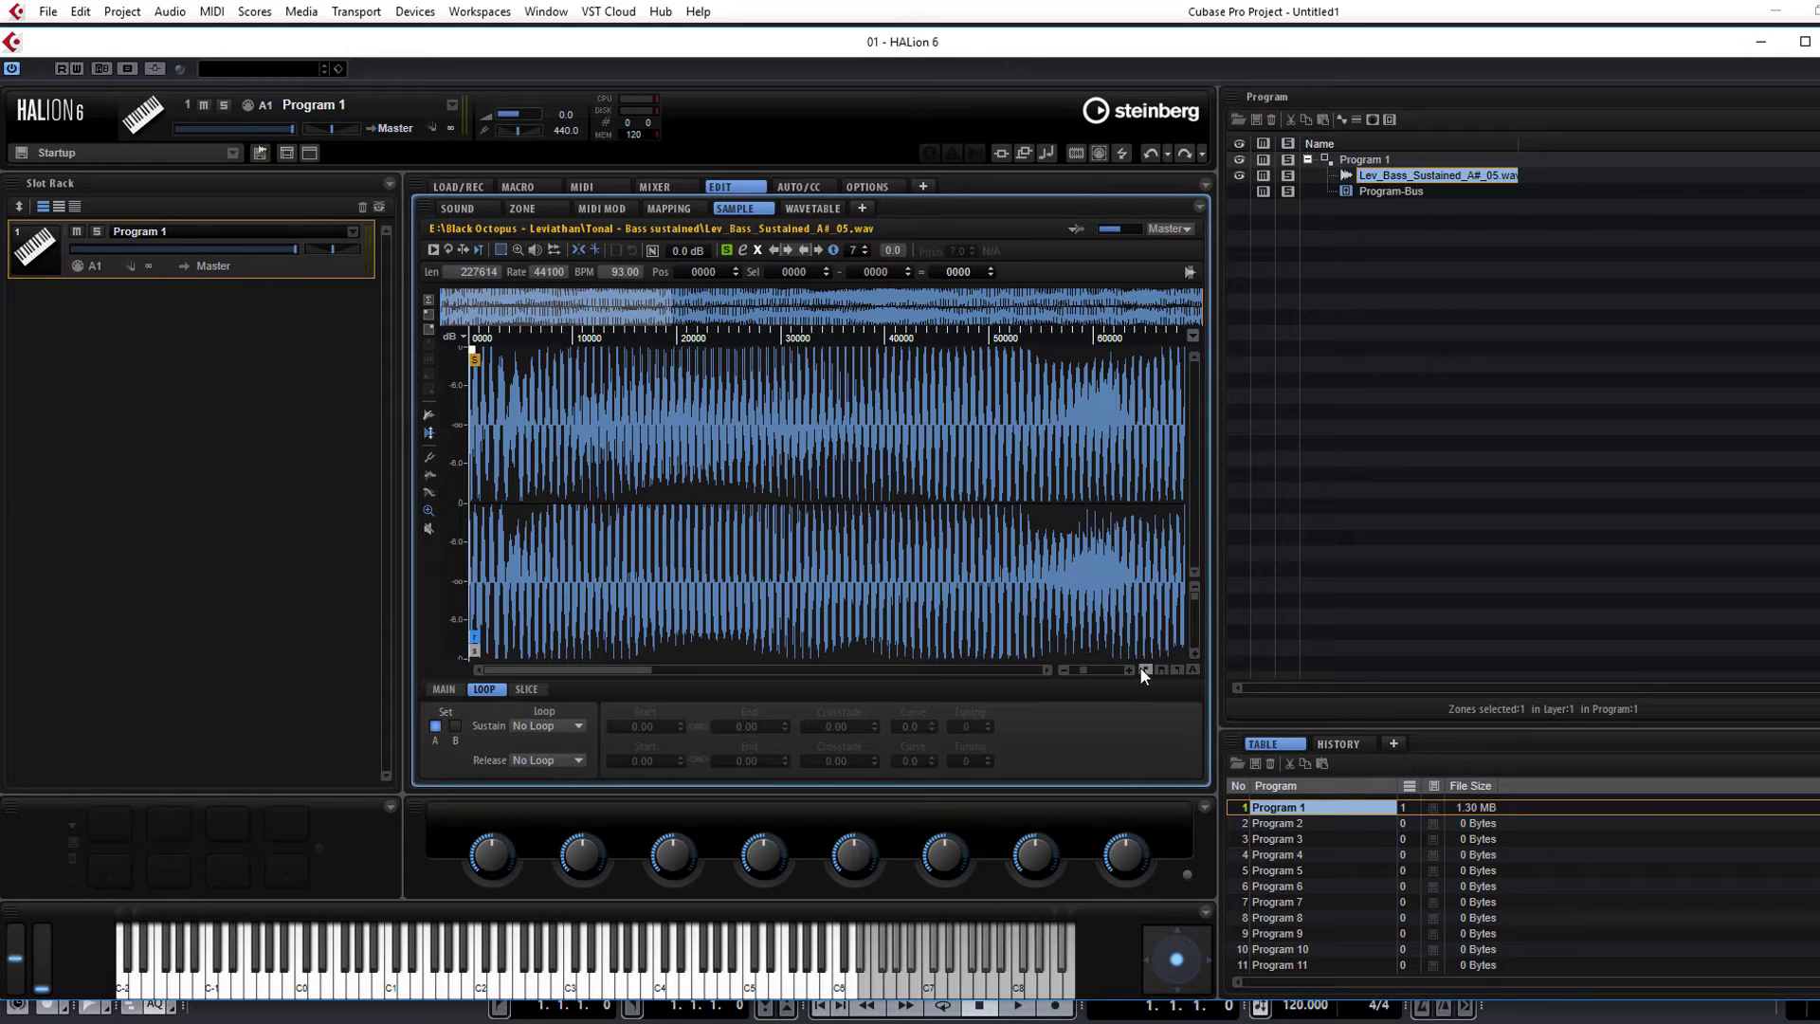
pyautogui.click(1062, 670)
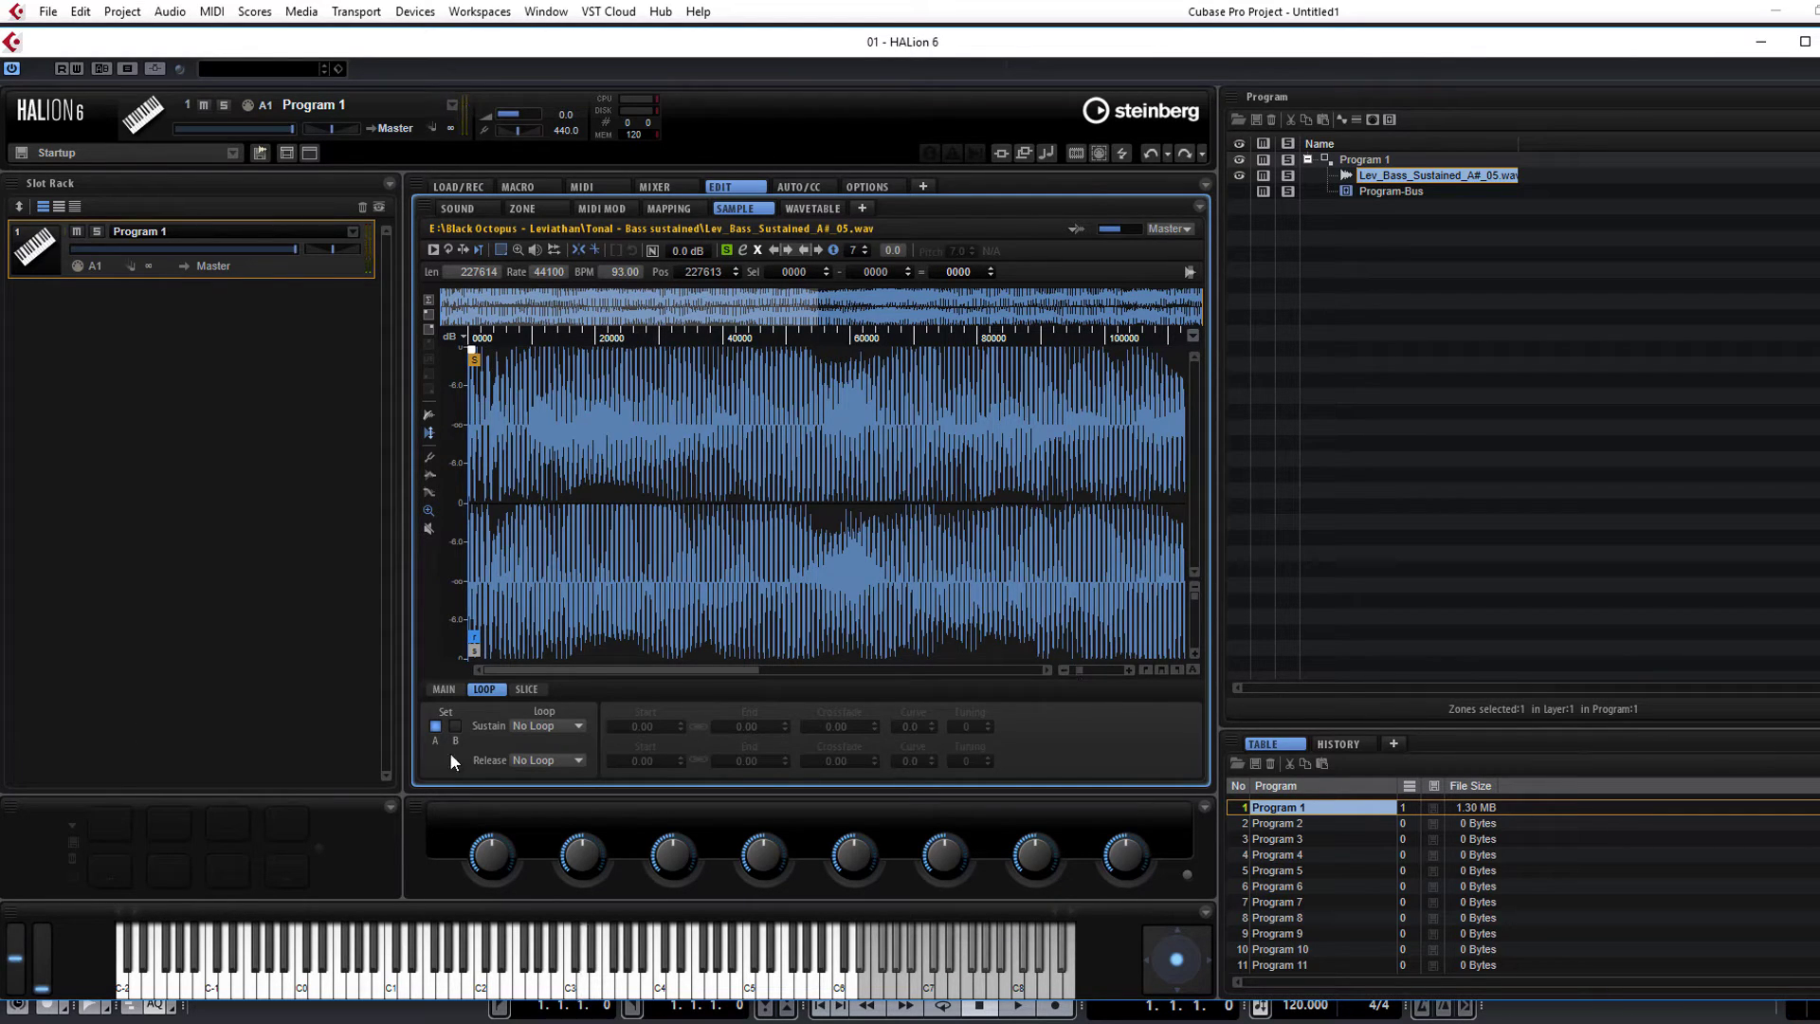
pyautogui.click(566, 726)
pyautogui.click(580, 768)
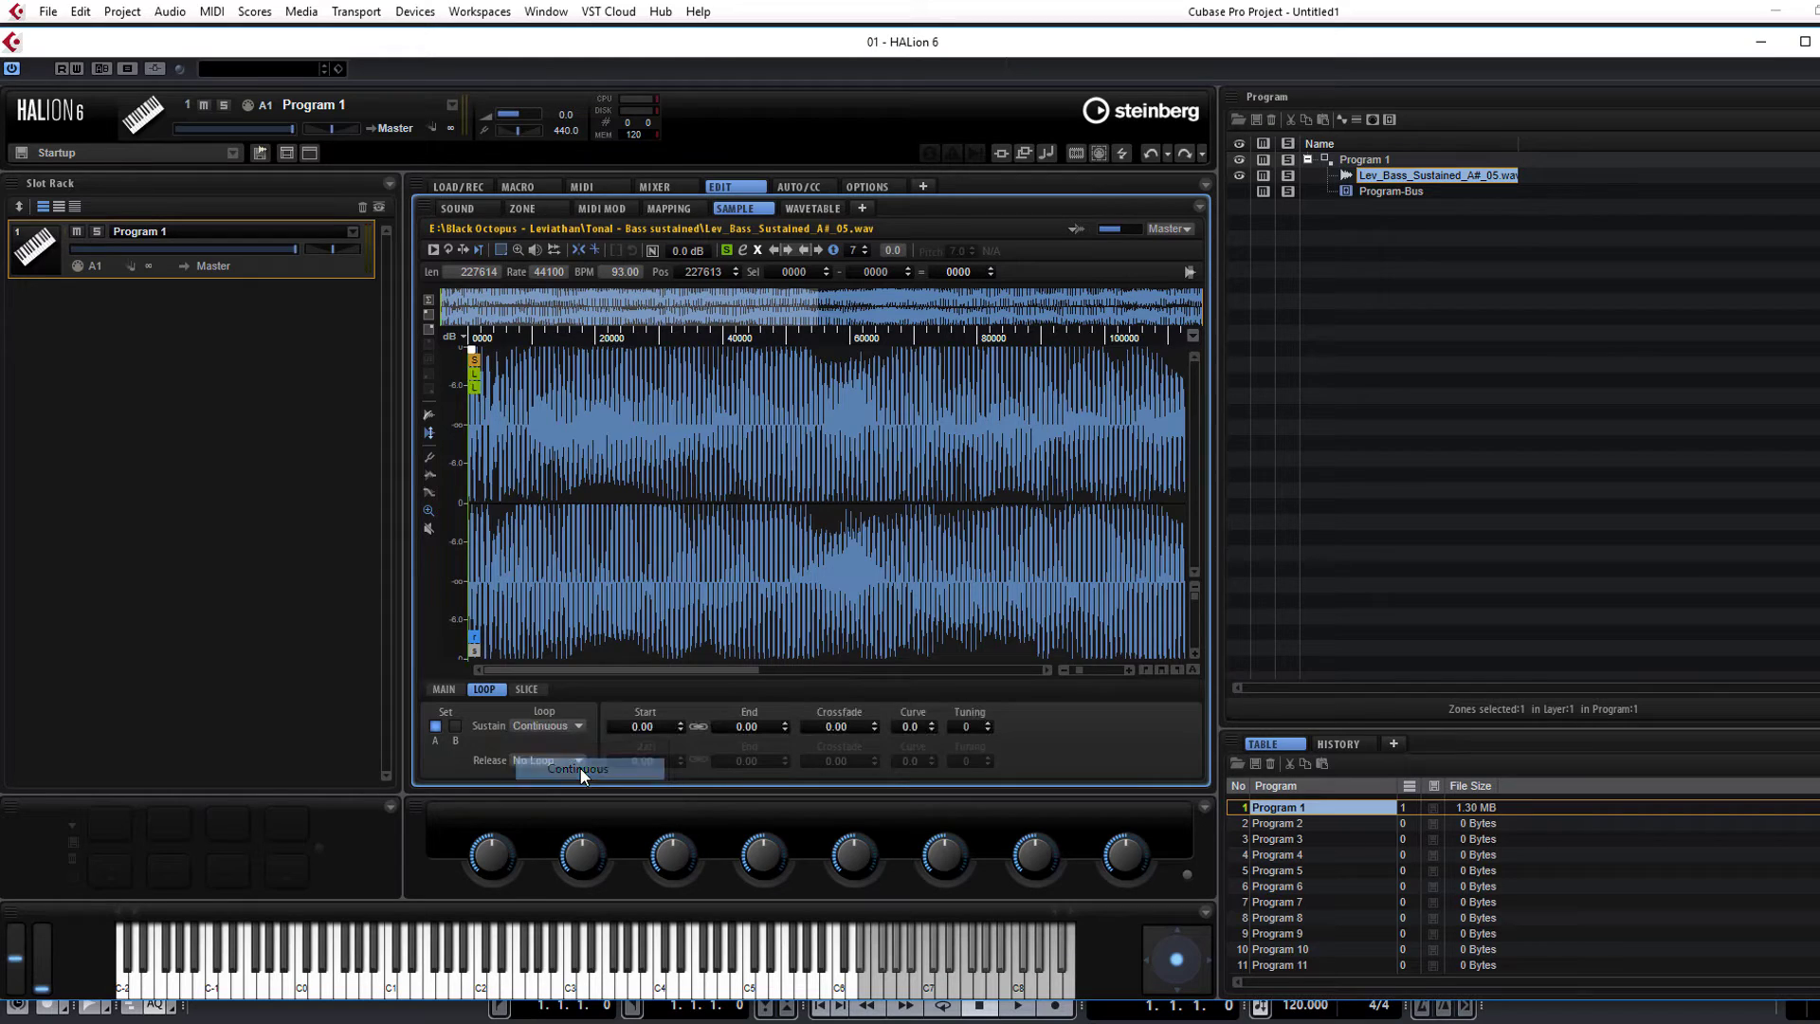
pyautogui.moveTo(475, 386); pyautogui.dragTo(746, 427)
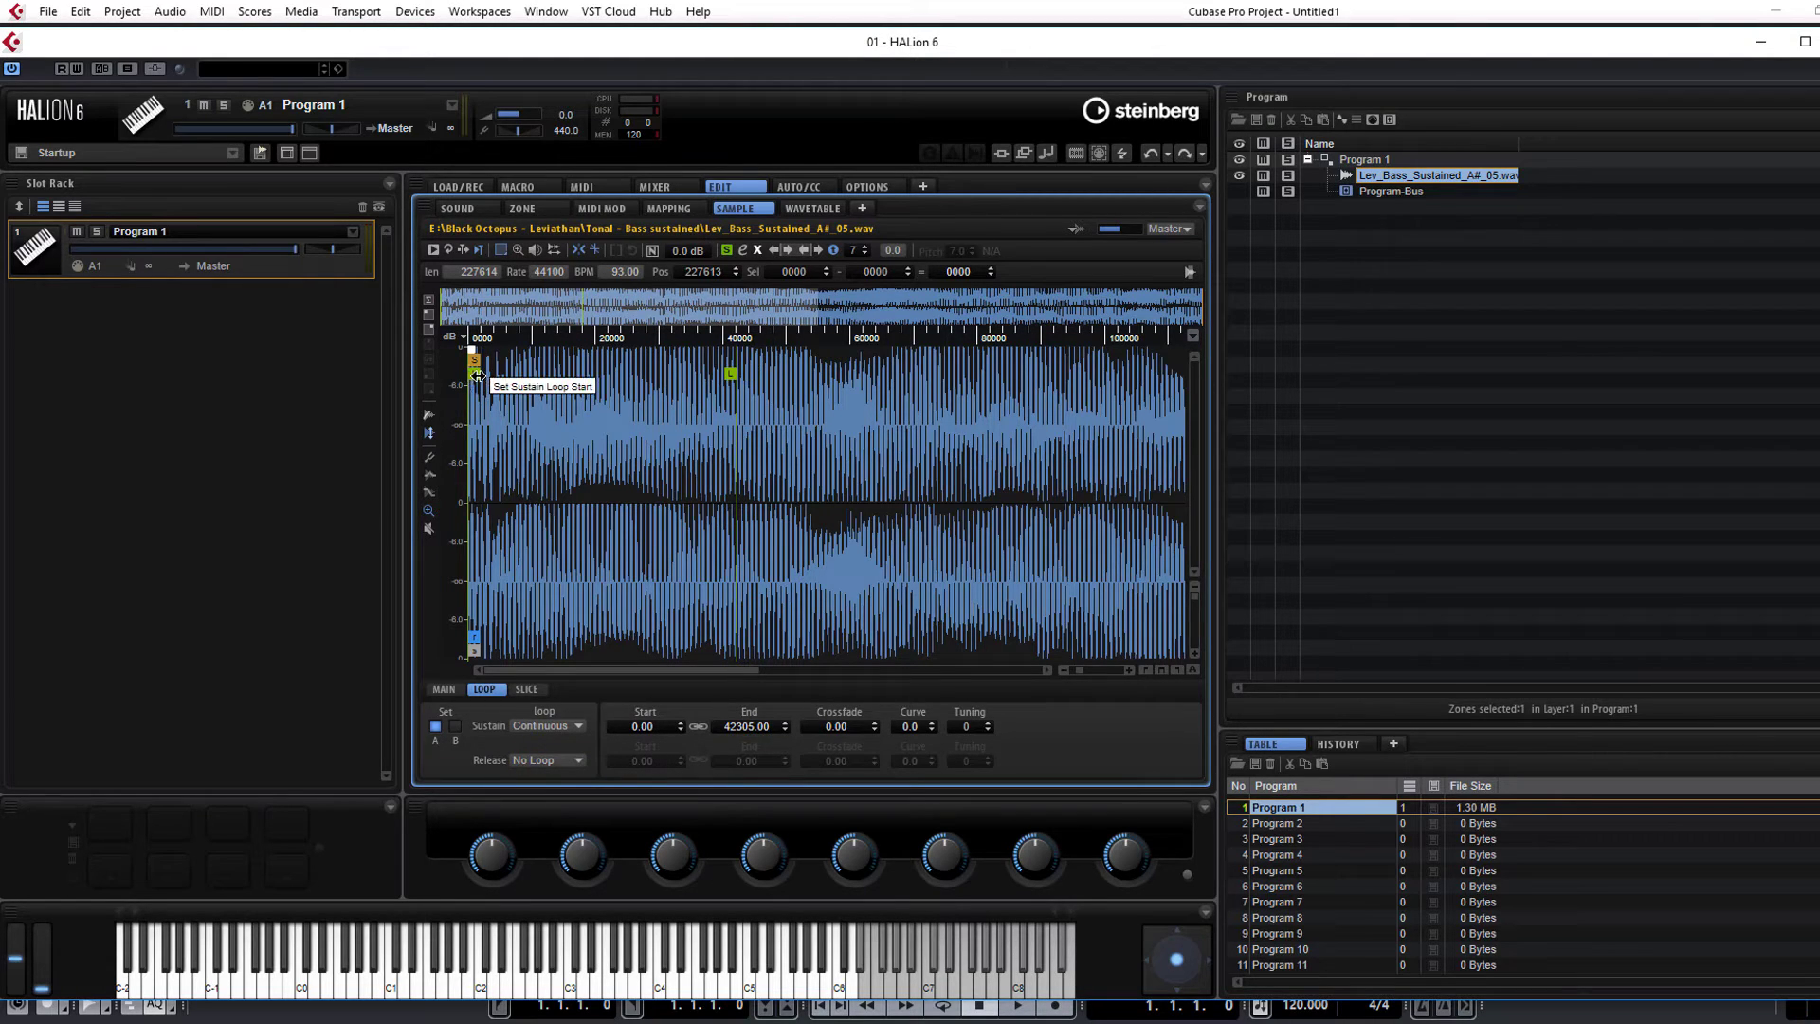
pyautogui.moveTo(474, 374); pyautogui.dragTo(706, 401)
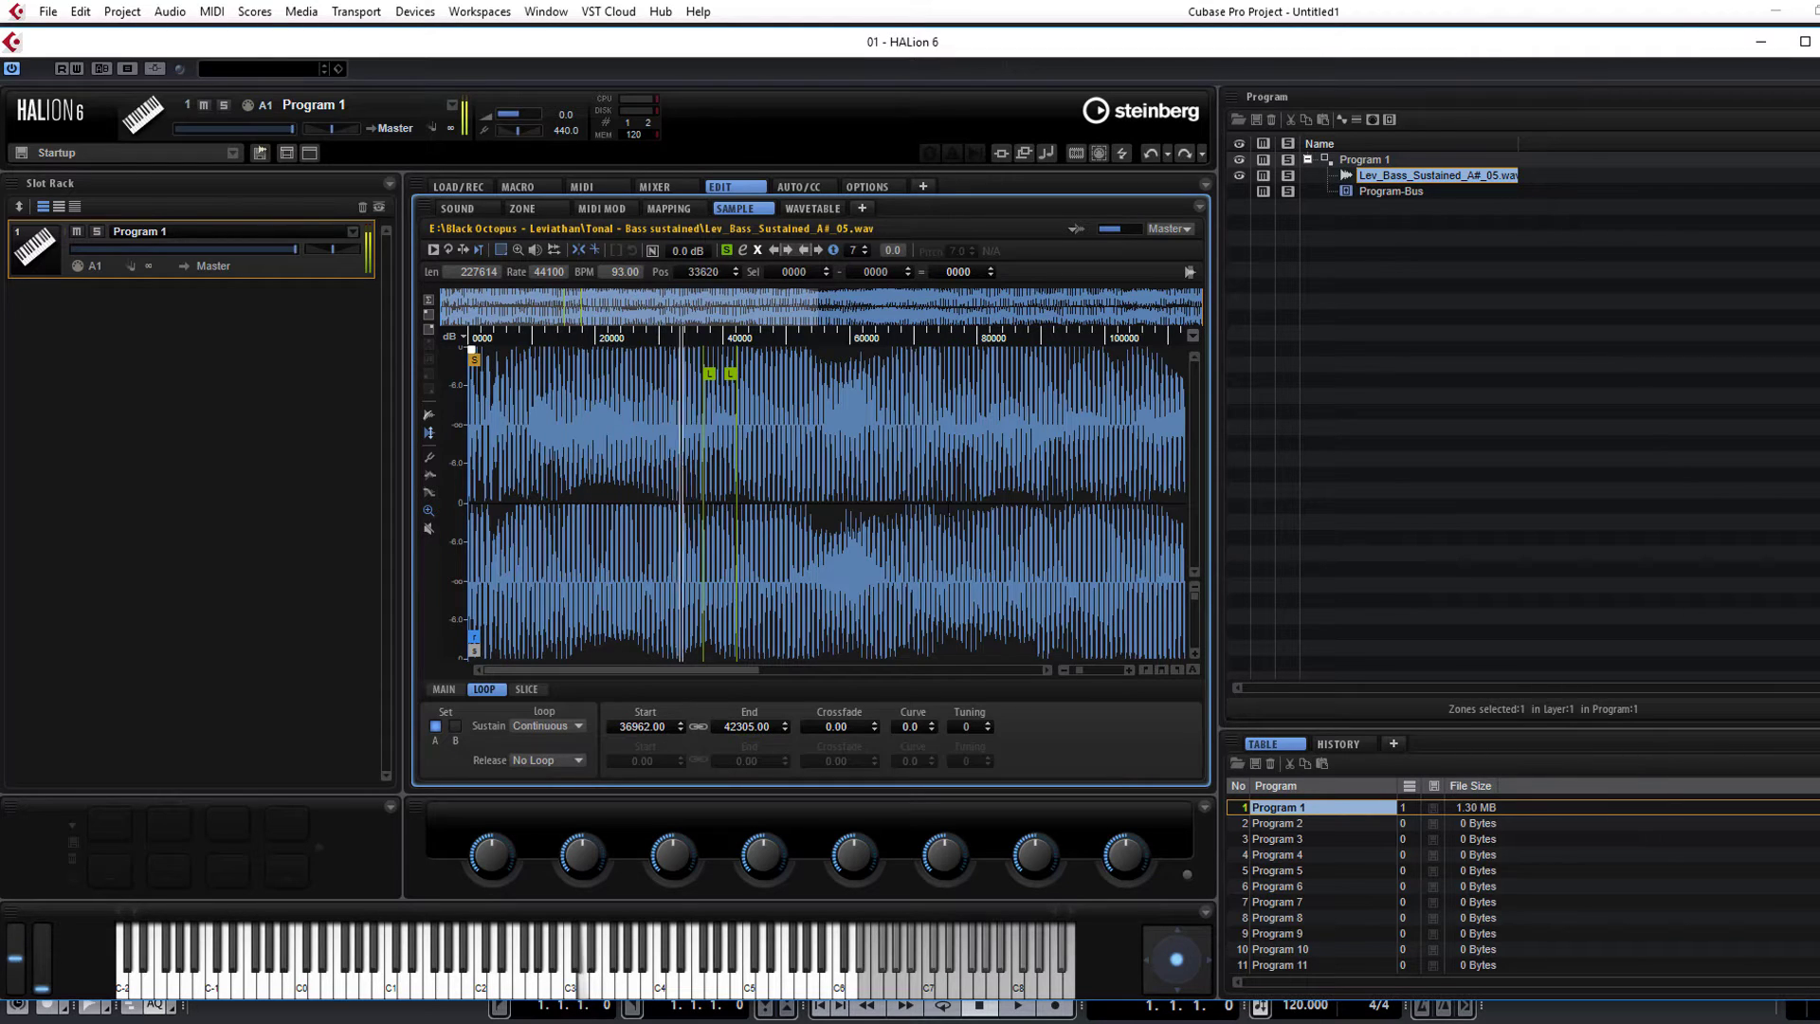
# Tighten the sustain loop to start at about 40710 and end at about 42220, and raise its crossfade to 164.
pyautogui.click(1128, 669)
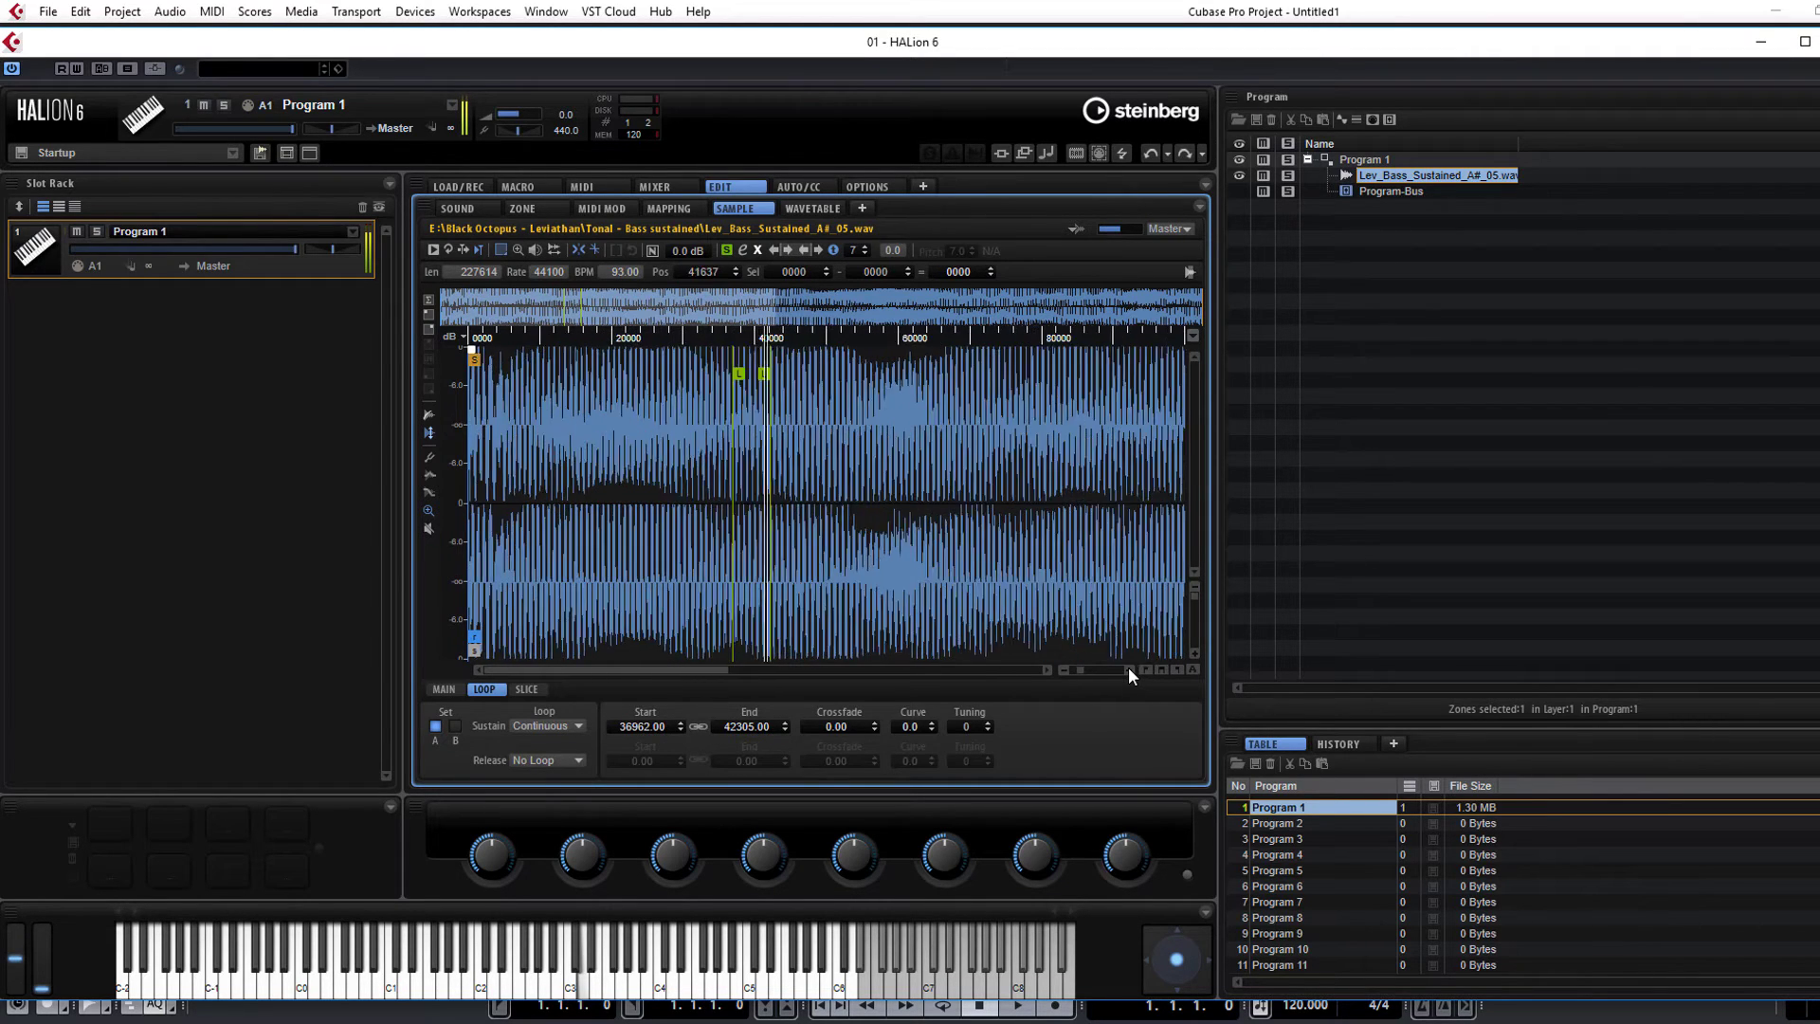
pyautogui.click(1128, 670)
pyautogui.click(1128, 669)
pyautogui.click(1128, 669)
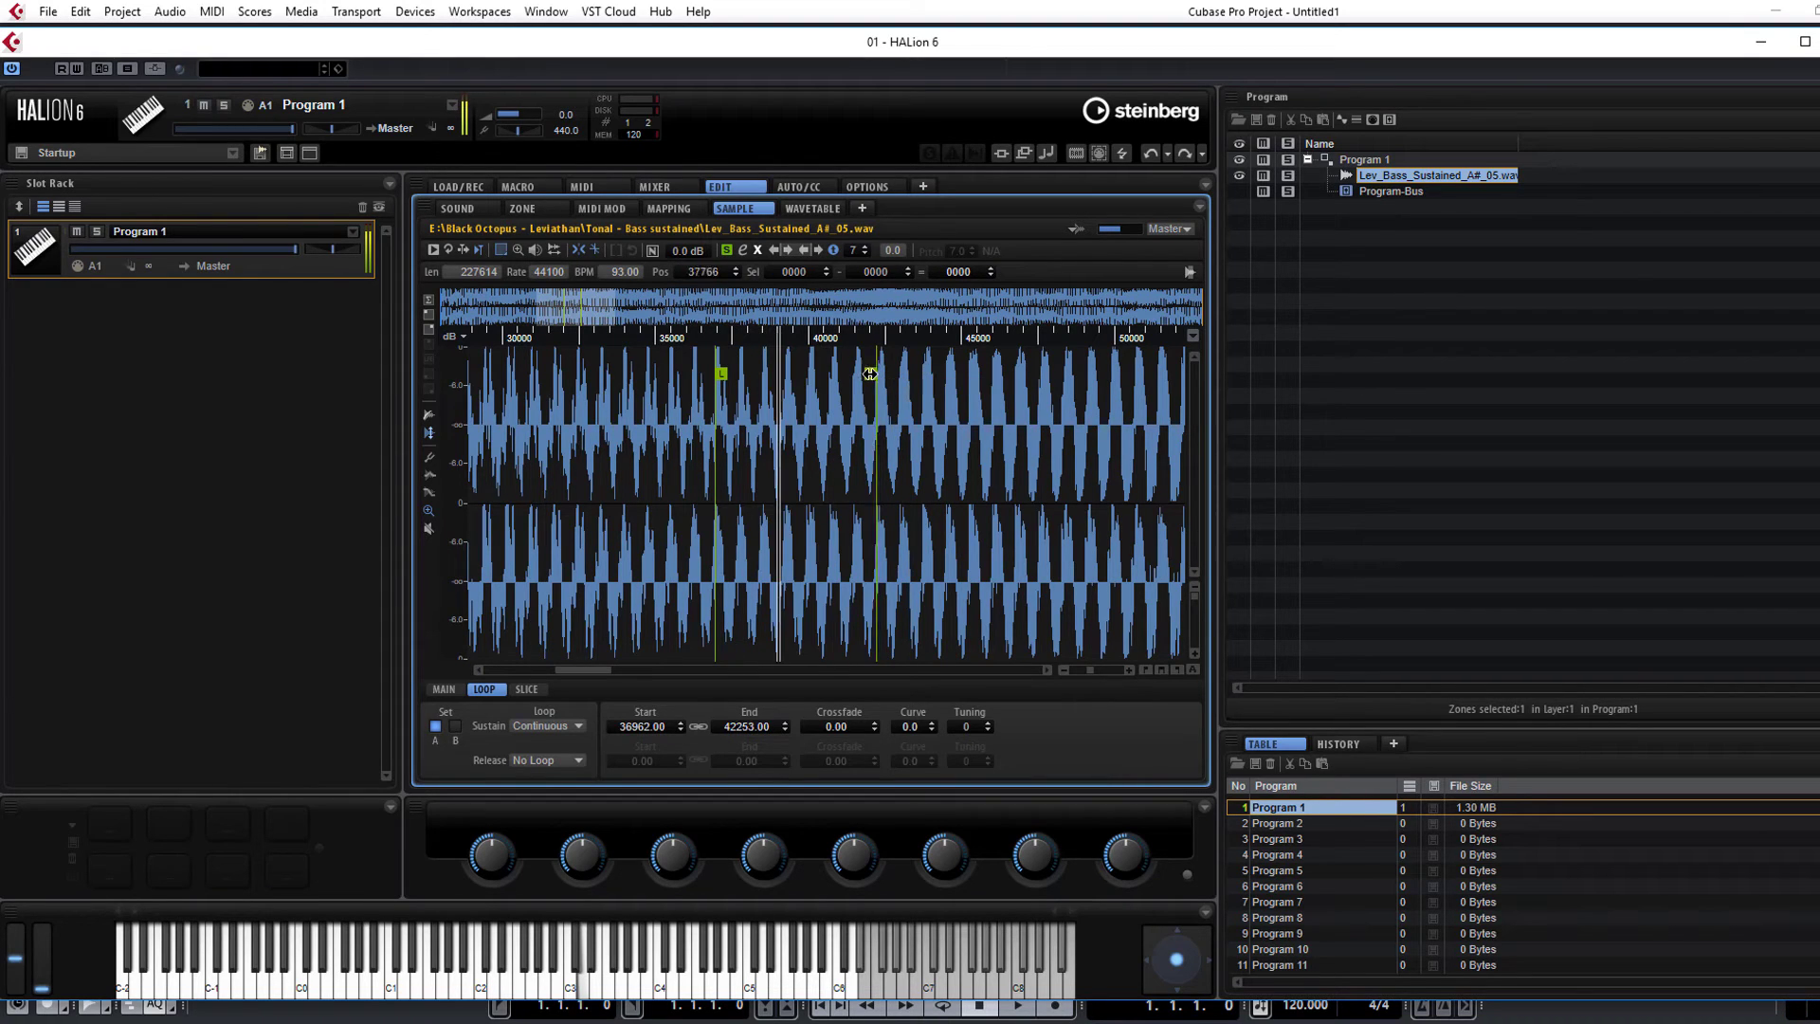
pyautogui.moveTo(877, 373); pyautogui.dragTo(871, 374)
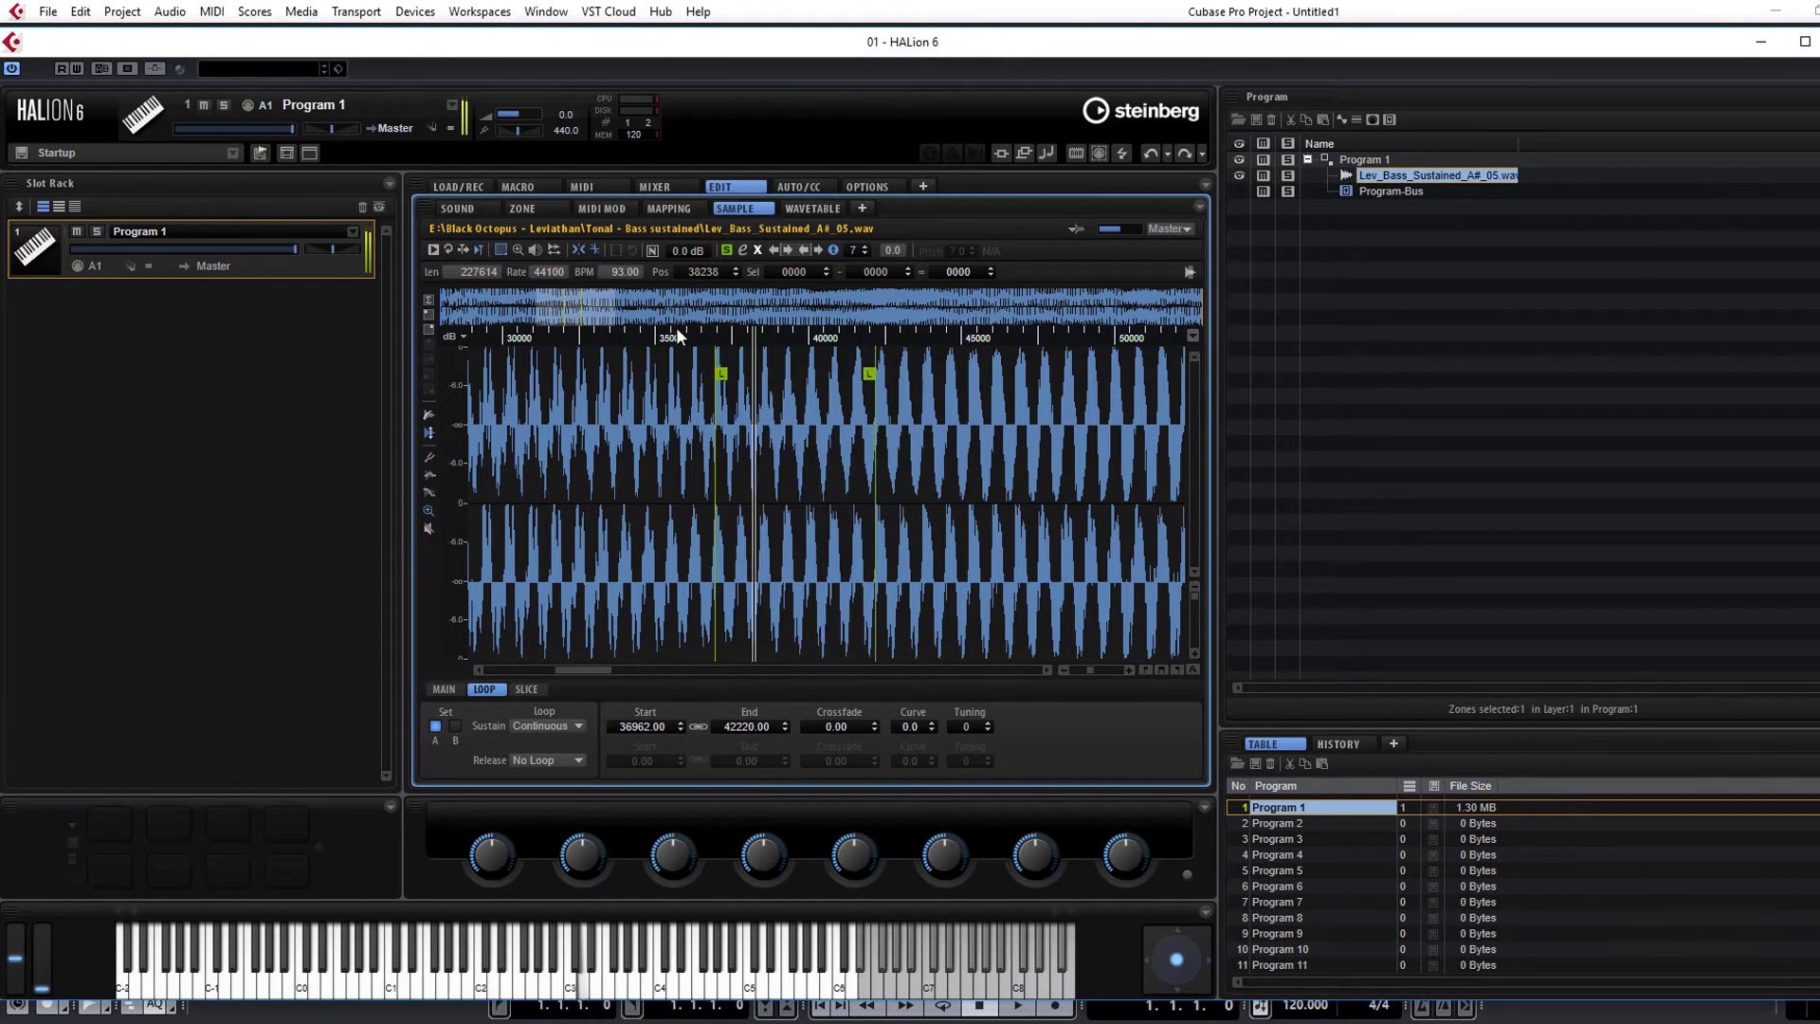
pyautogui.moveTo(733, 374)
pyautogui.mouseDown()
pyautogui.moveTo(526, 370)
pyautogui.moveTo(854, 384)
pyautogui.moveTo(860, 410)
pyautogui.moveTo(836, 411)
pyautogui.mouseUp()
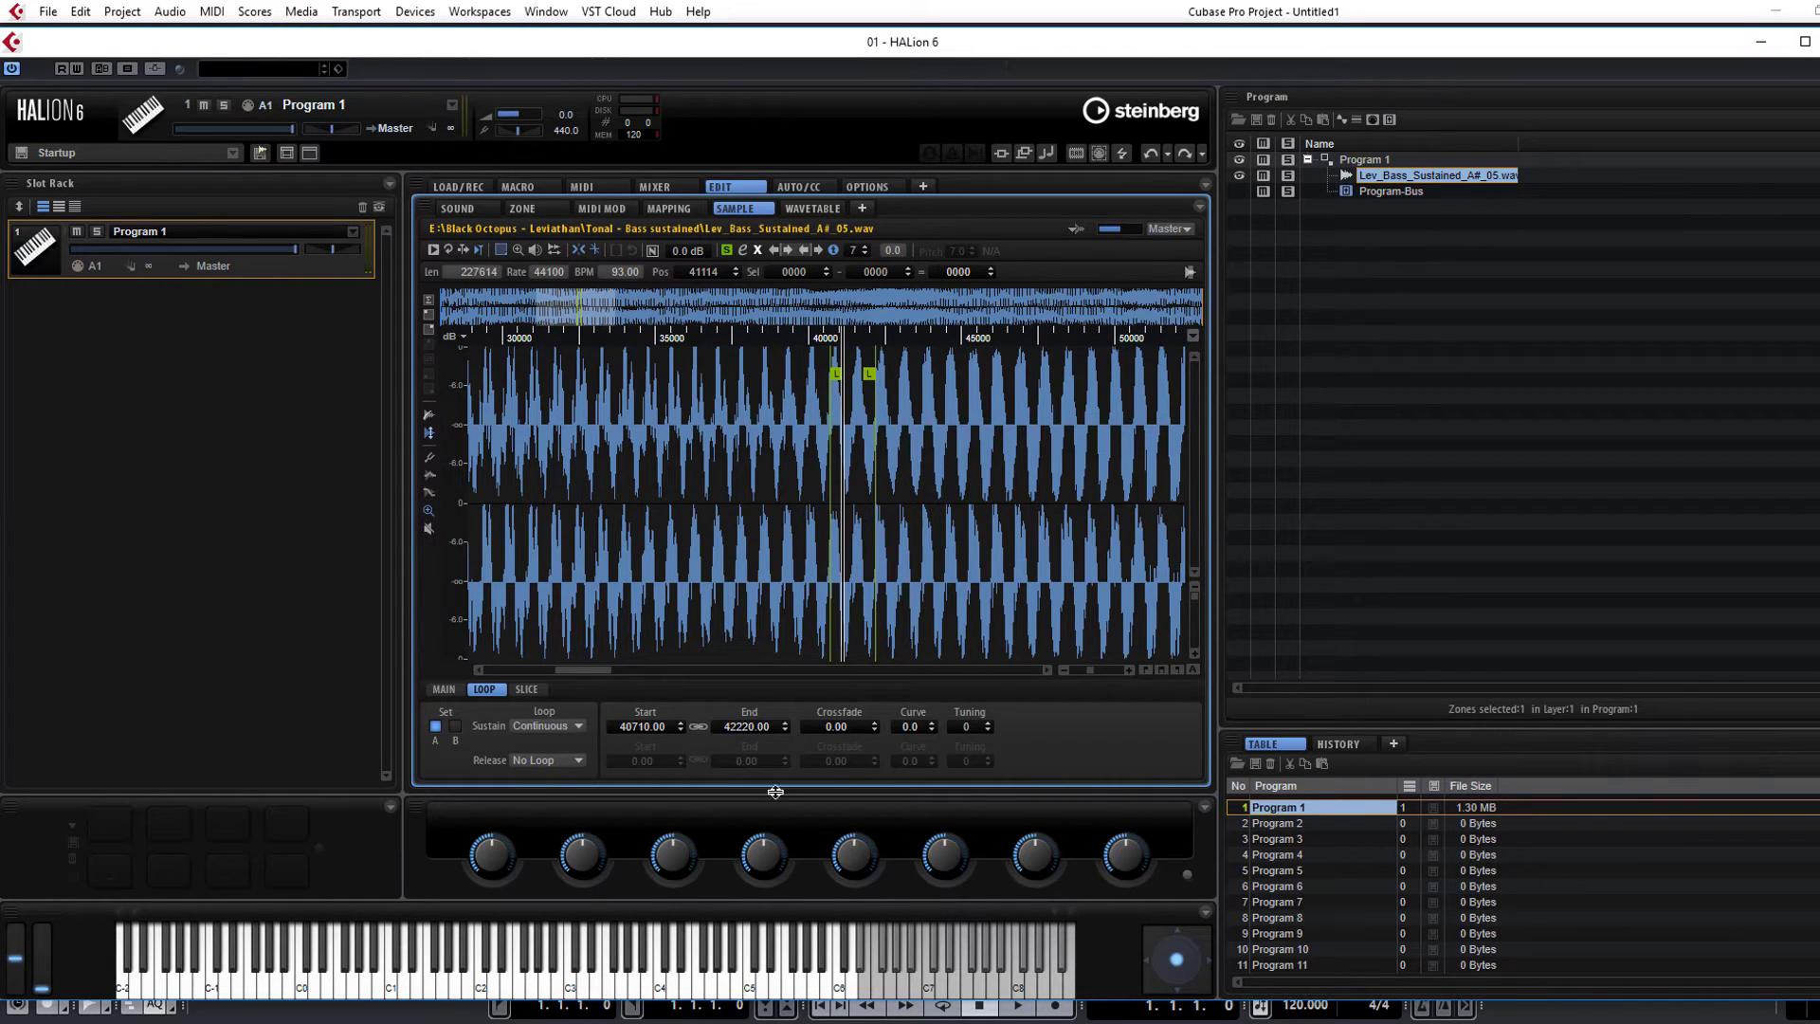
pyautogui.moveTo(839, 728); pyautogui.dragTo(828, 650)
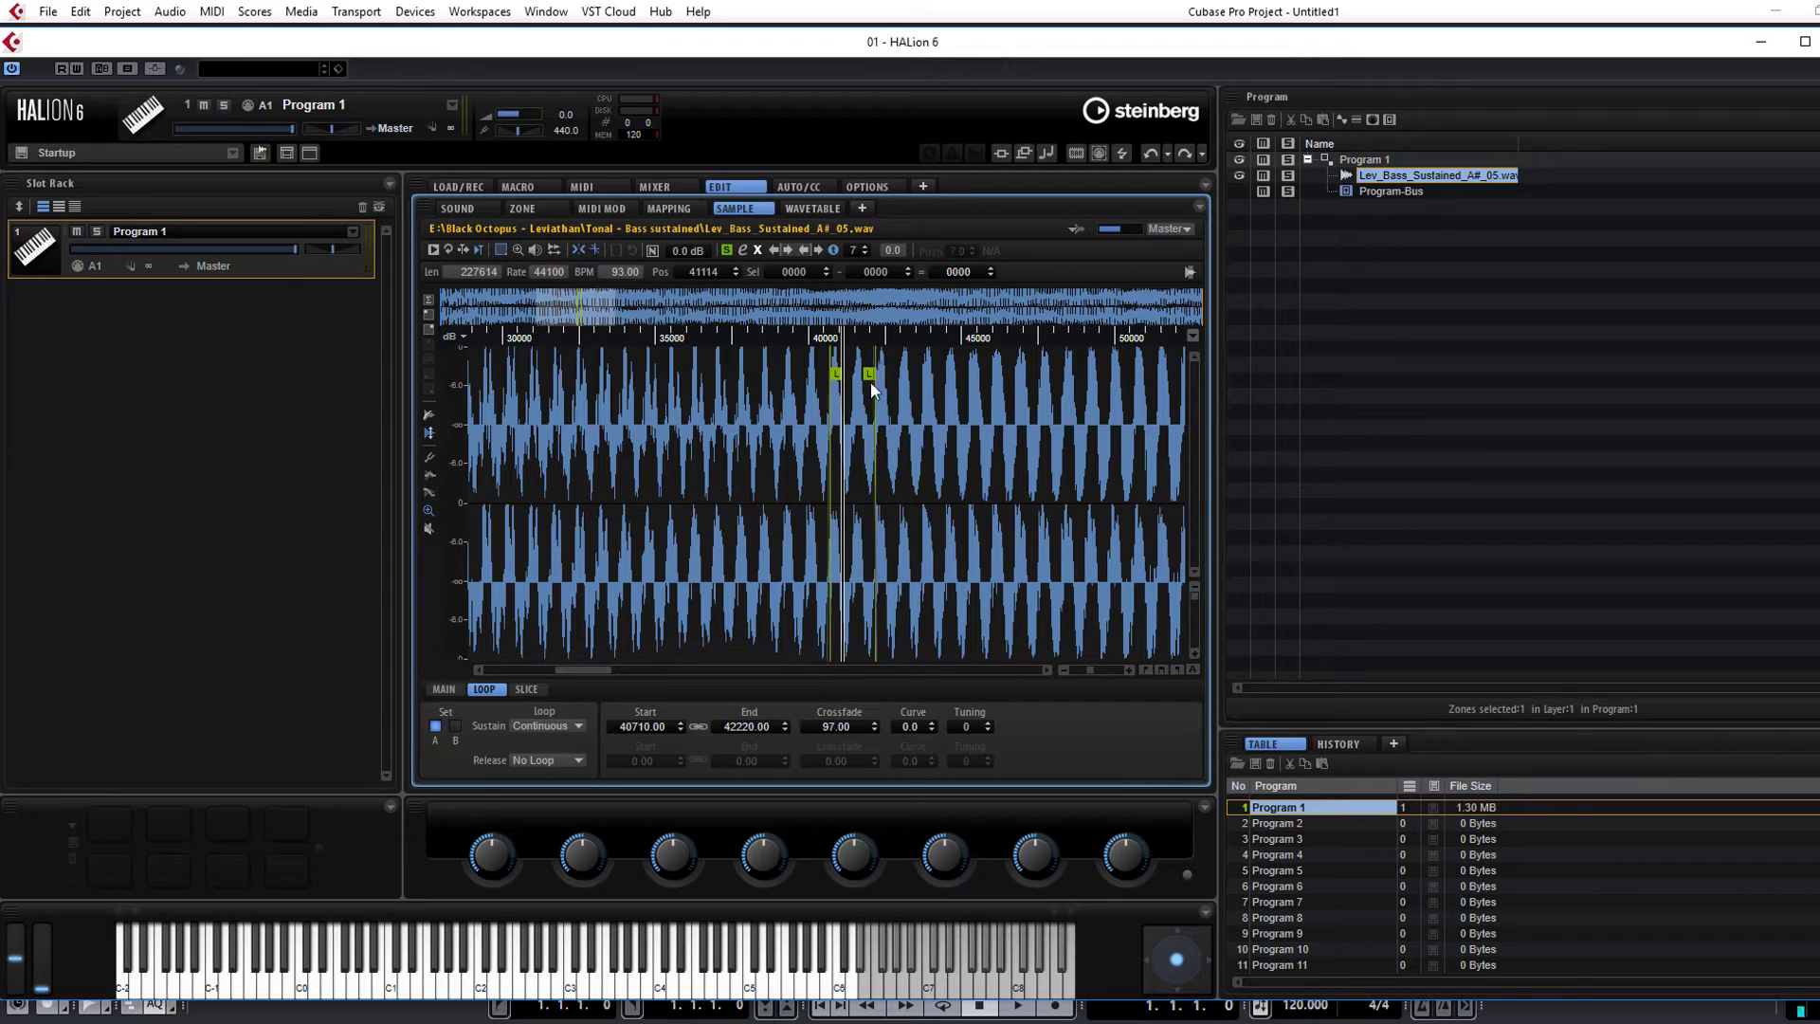
pyautogui.moveTo(873, 389); pyautogui.dragTo(909, 251)
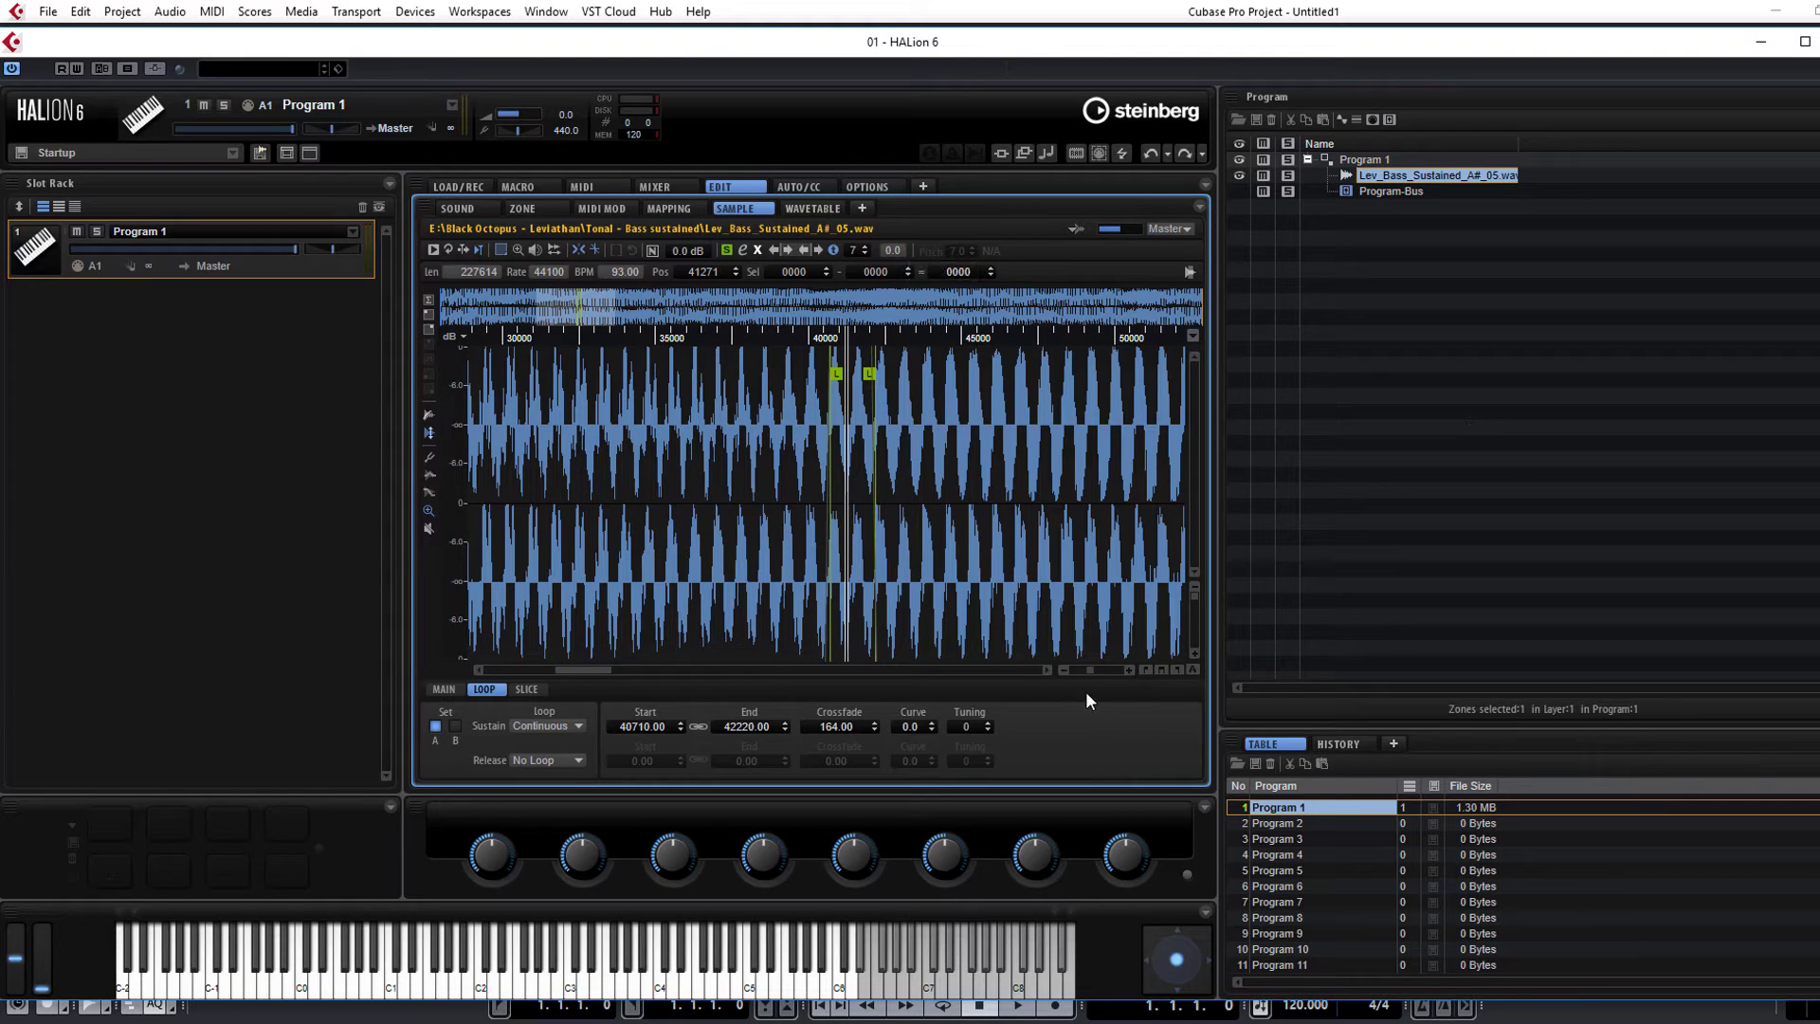
# Widen the sustain loop to start at about 15002 and end at about 109493.
pyautogui.click(1064, 669)
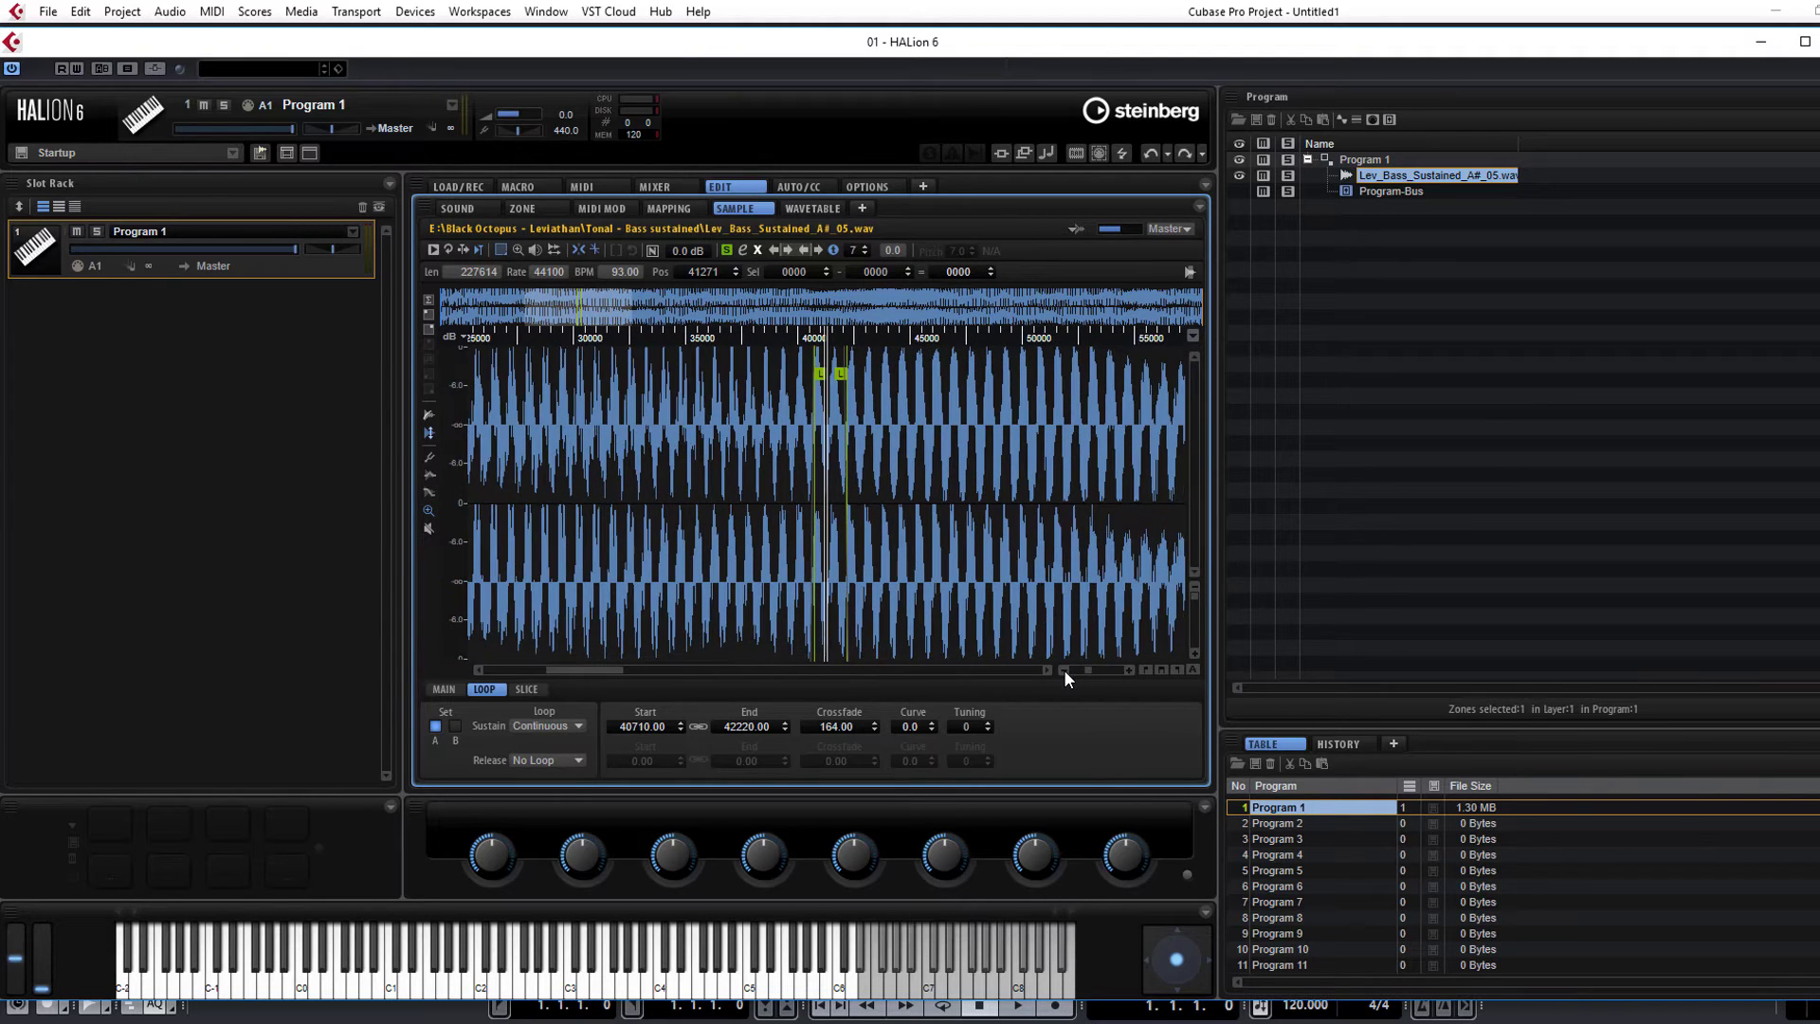
pyautogui.click(1064, 669)
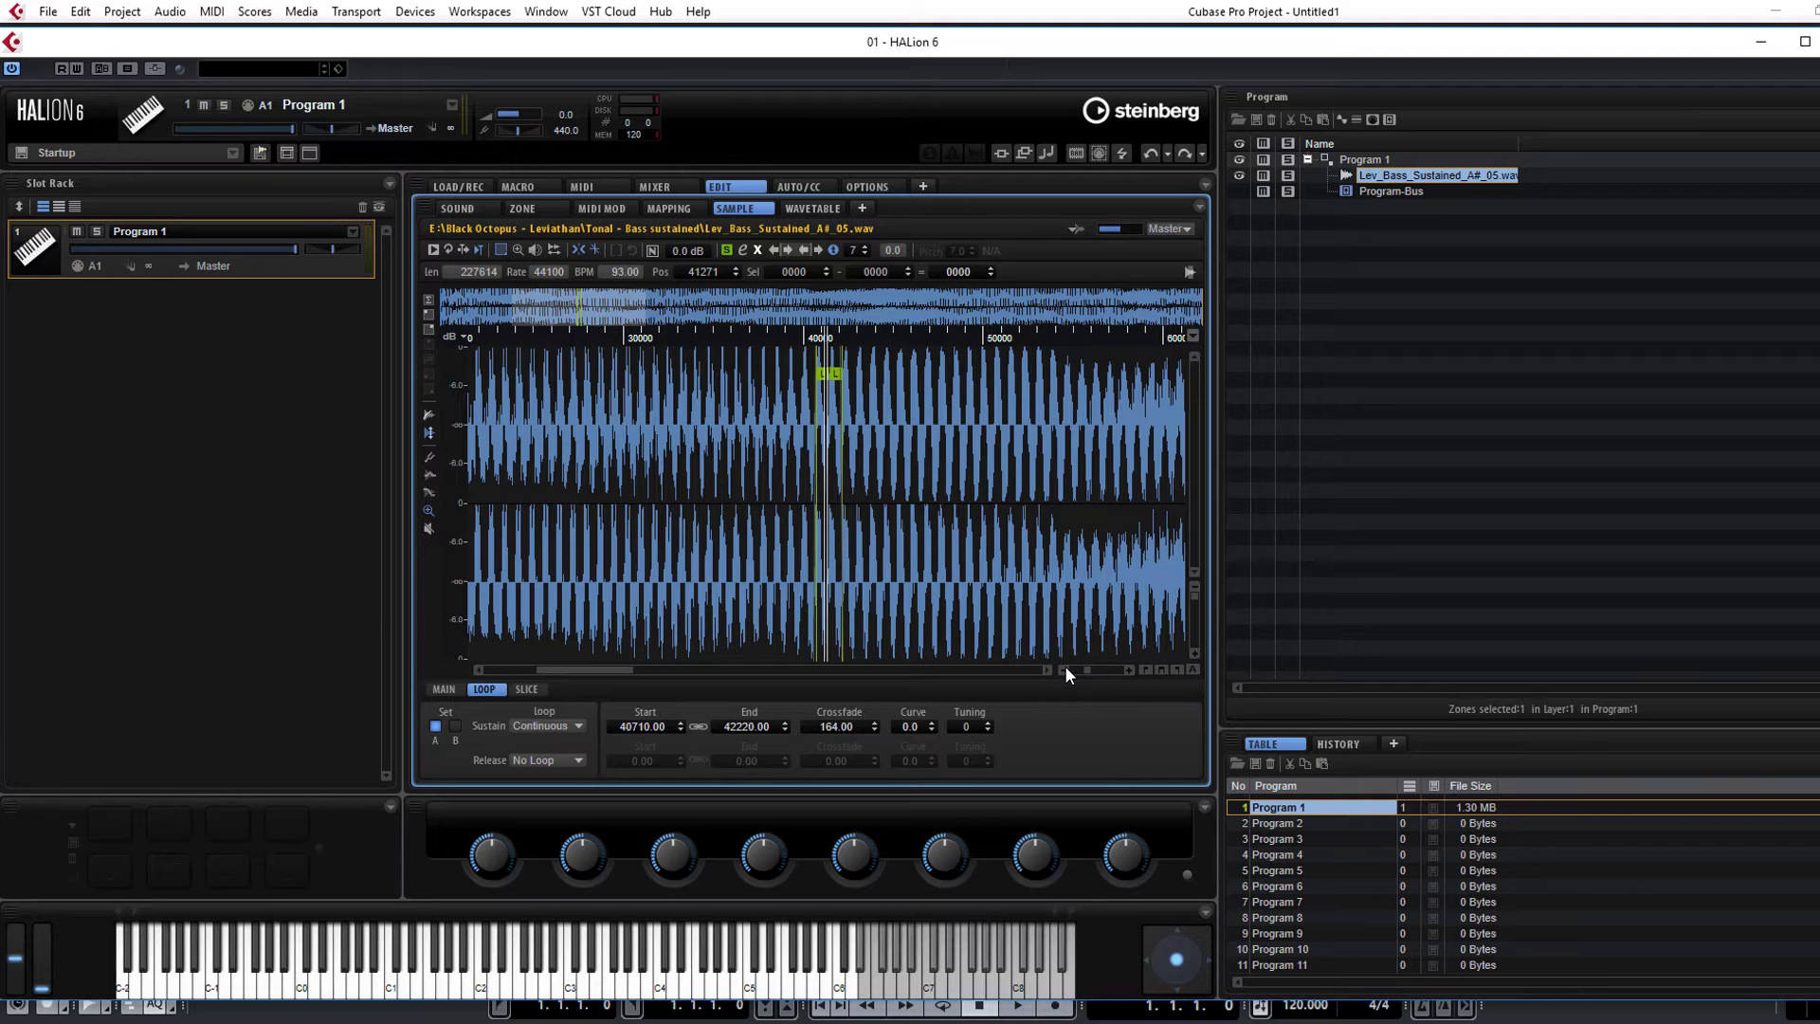
pyautogui.click(1064, 669)
pyautogui.click(1064, 670)
pyautogui.click(1064, 670)
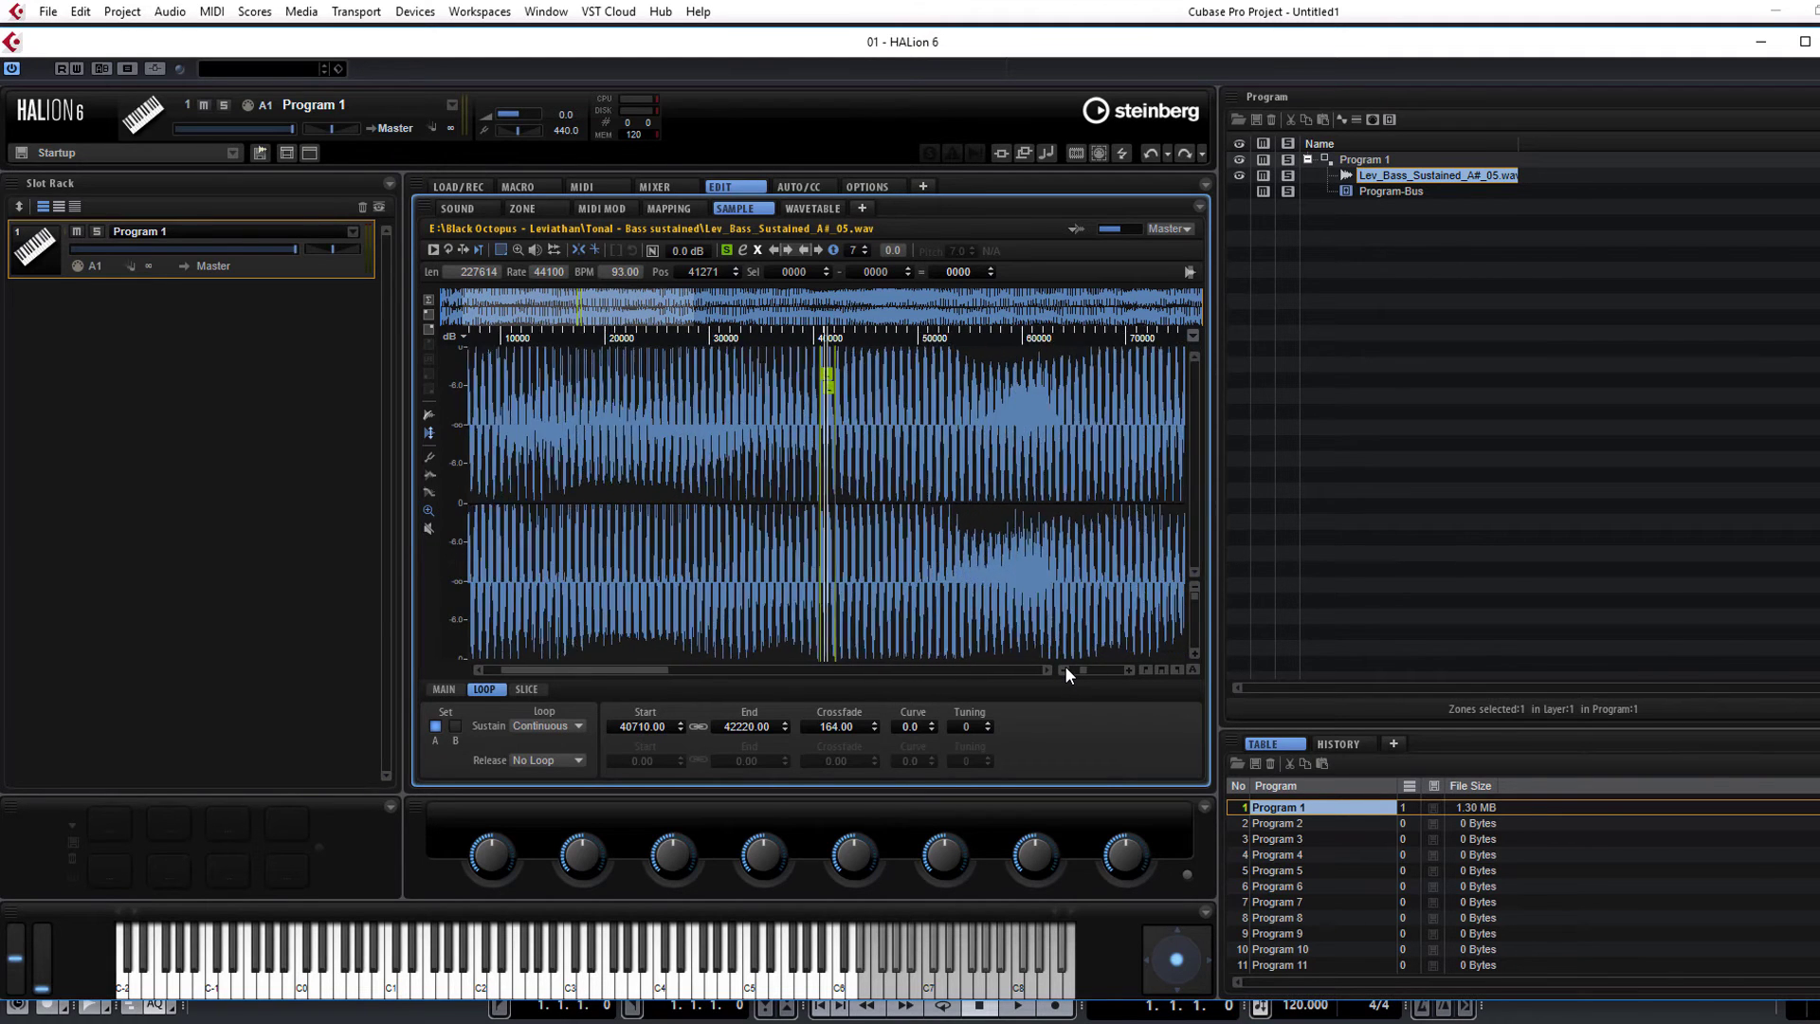
pyautogui.click(1064, 670)
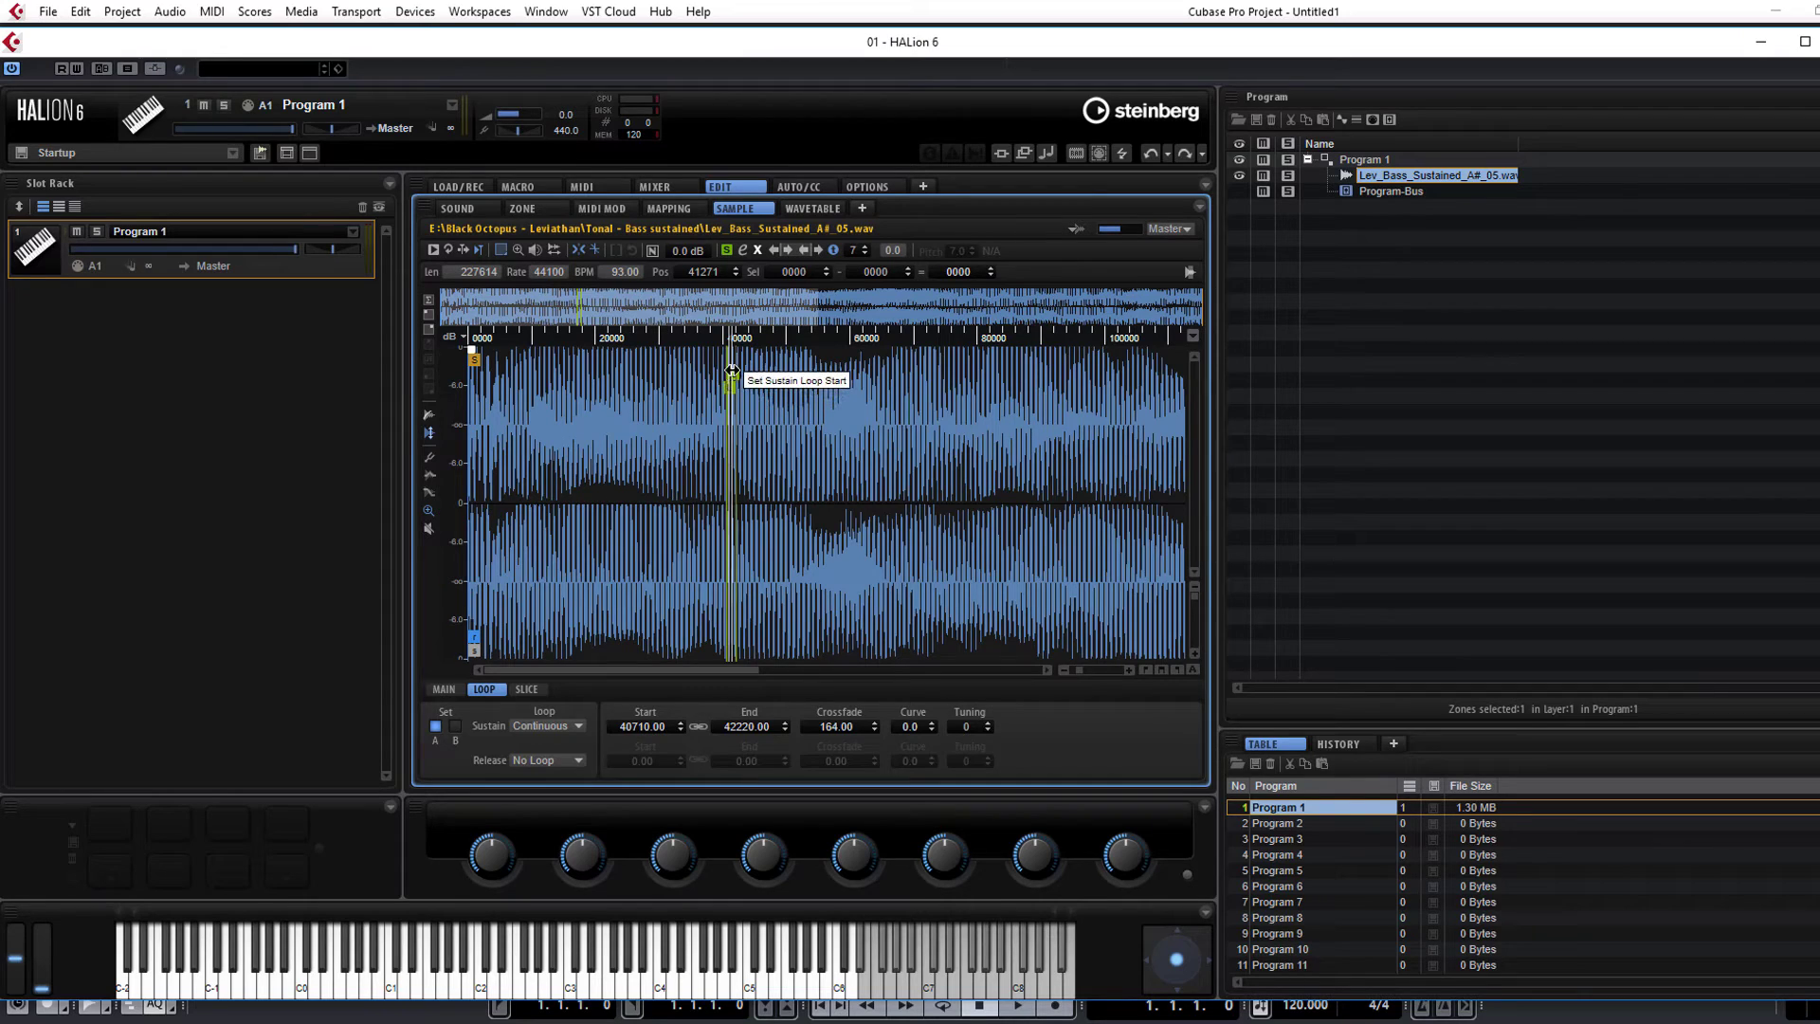
pyautogui.moveTo(731, 377)
pyautogui.mouseDown()
pyautogui.moveTo(542, 357)
pyautogui.moveTo(564, 356)
pyautogui.mouseUp()
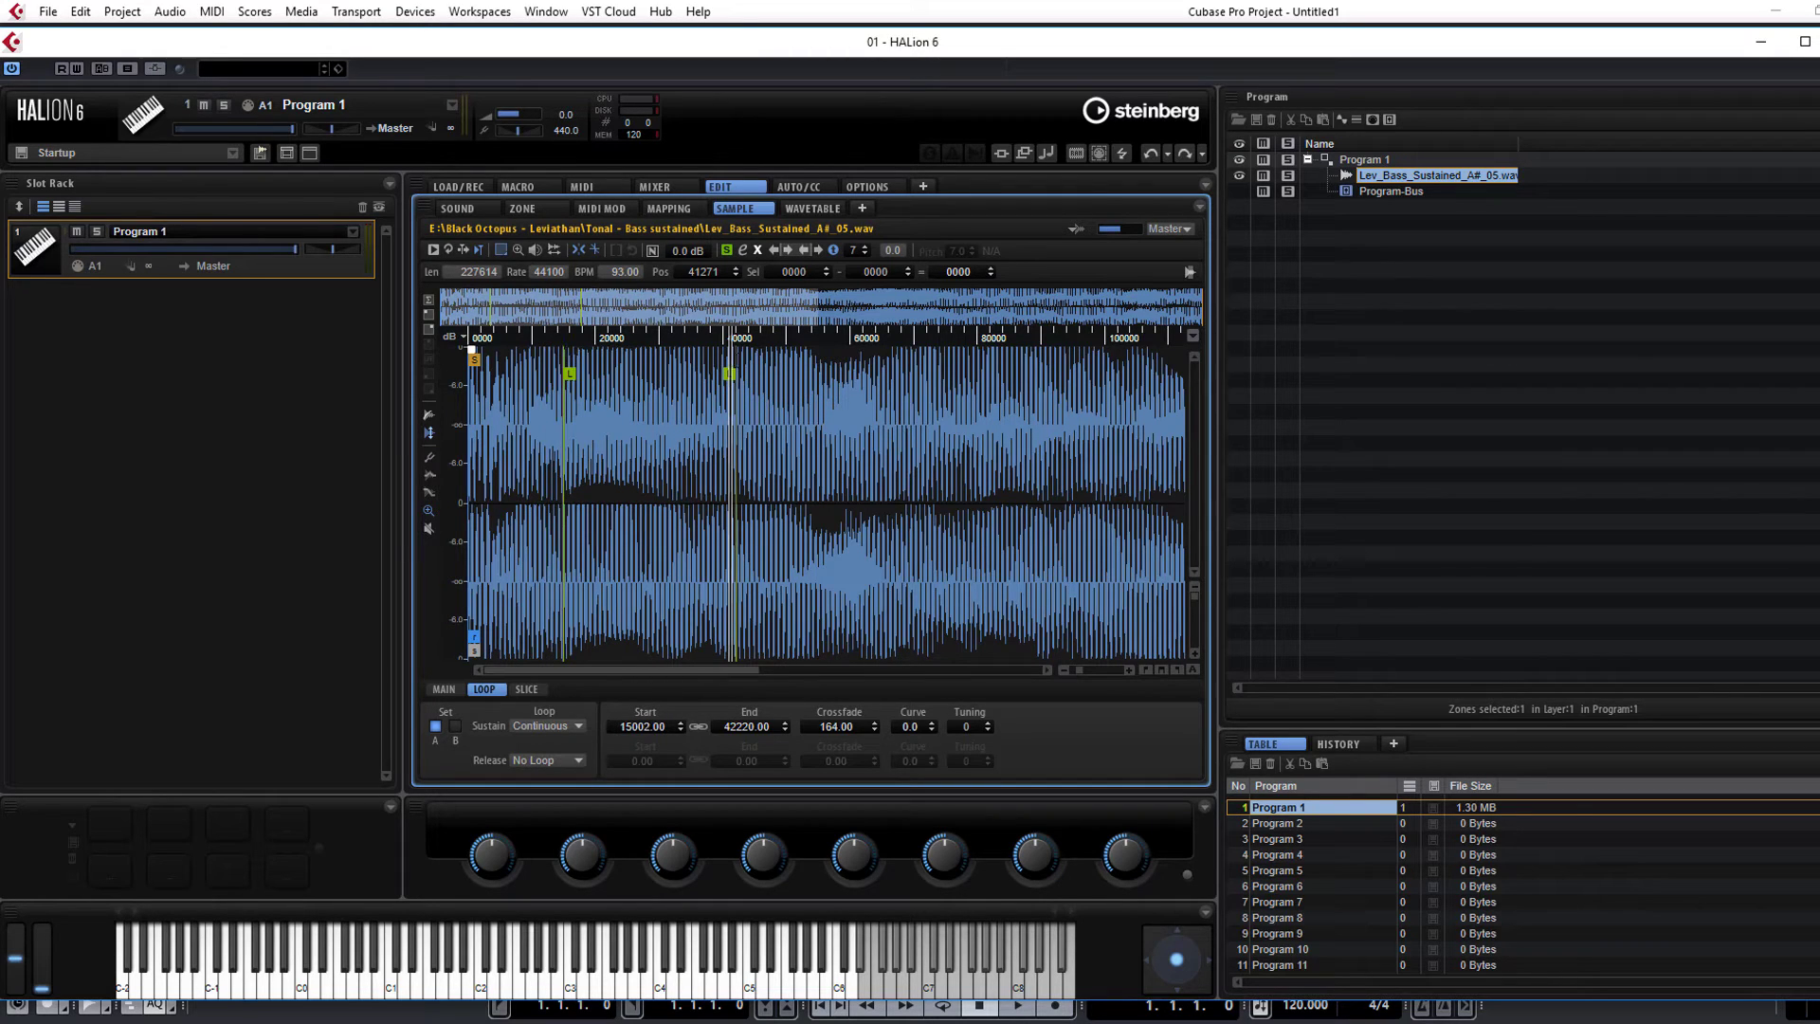
pyautogui.moveTo(732, 375); pyautogui.dragTo(1159, 408)
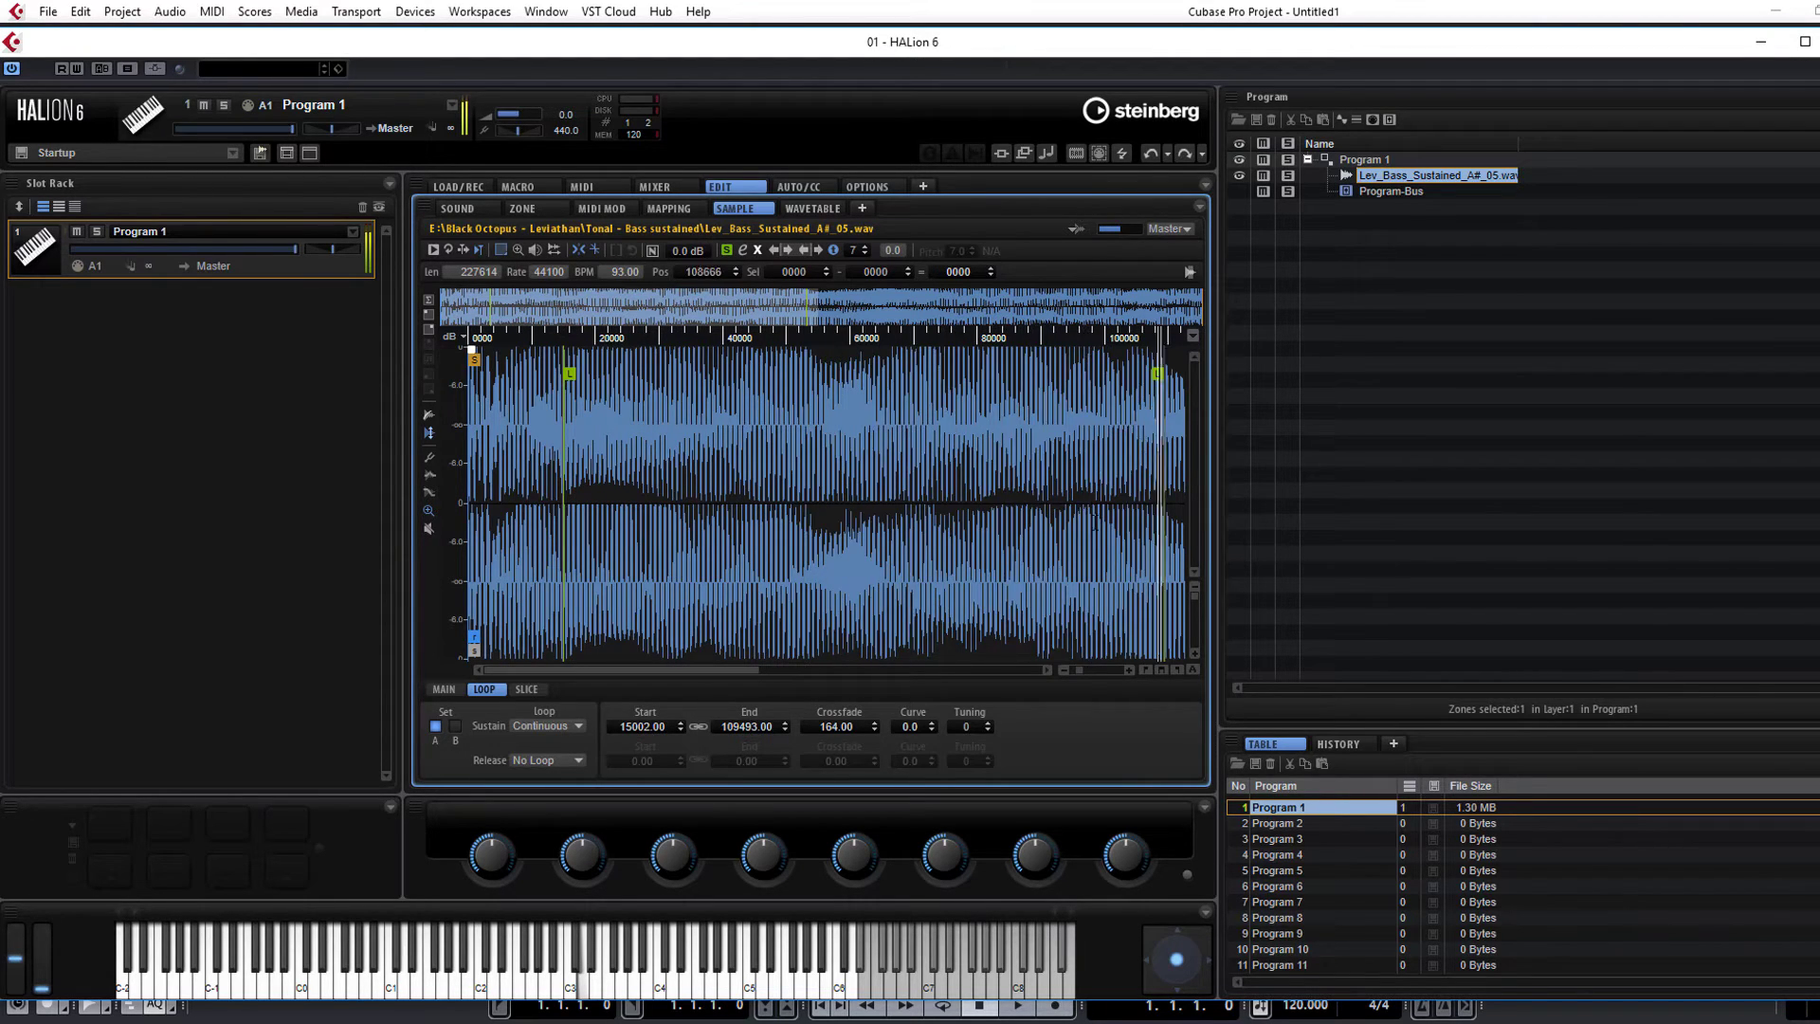
# Extend the sustain loop's end to about 201791 and return to the zone mapping view.
pyautogui.click(1063, 671)
pyautogui.click(1067, 673)
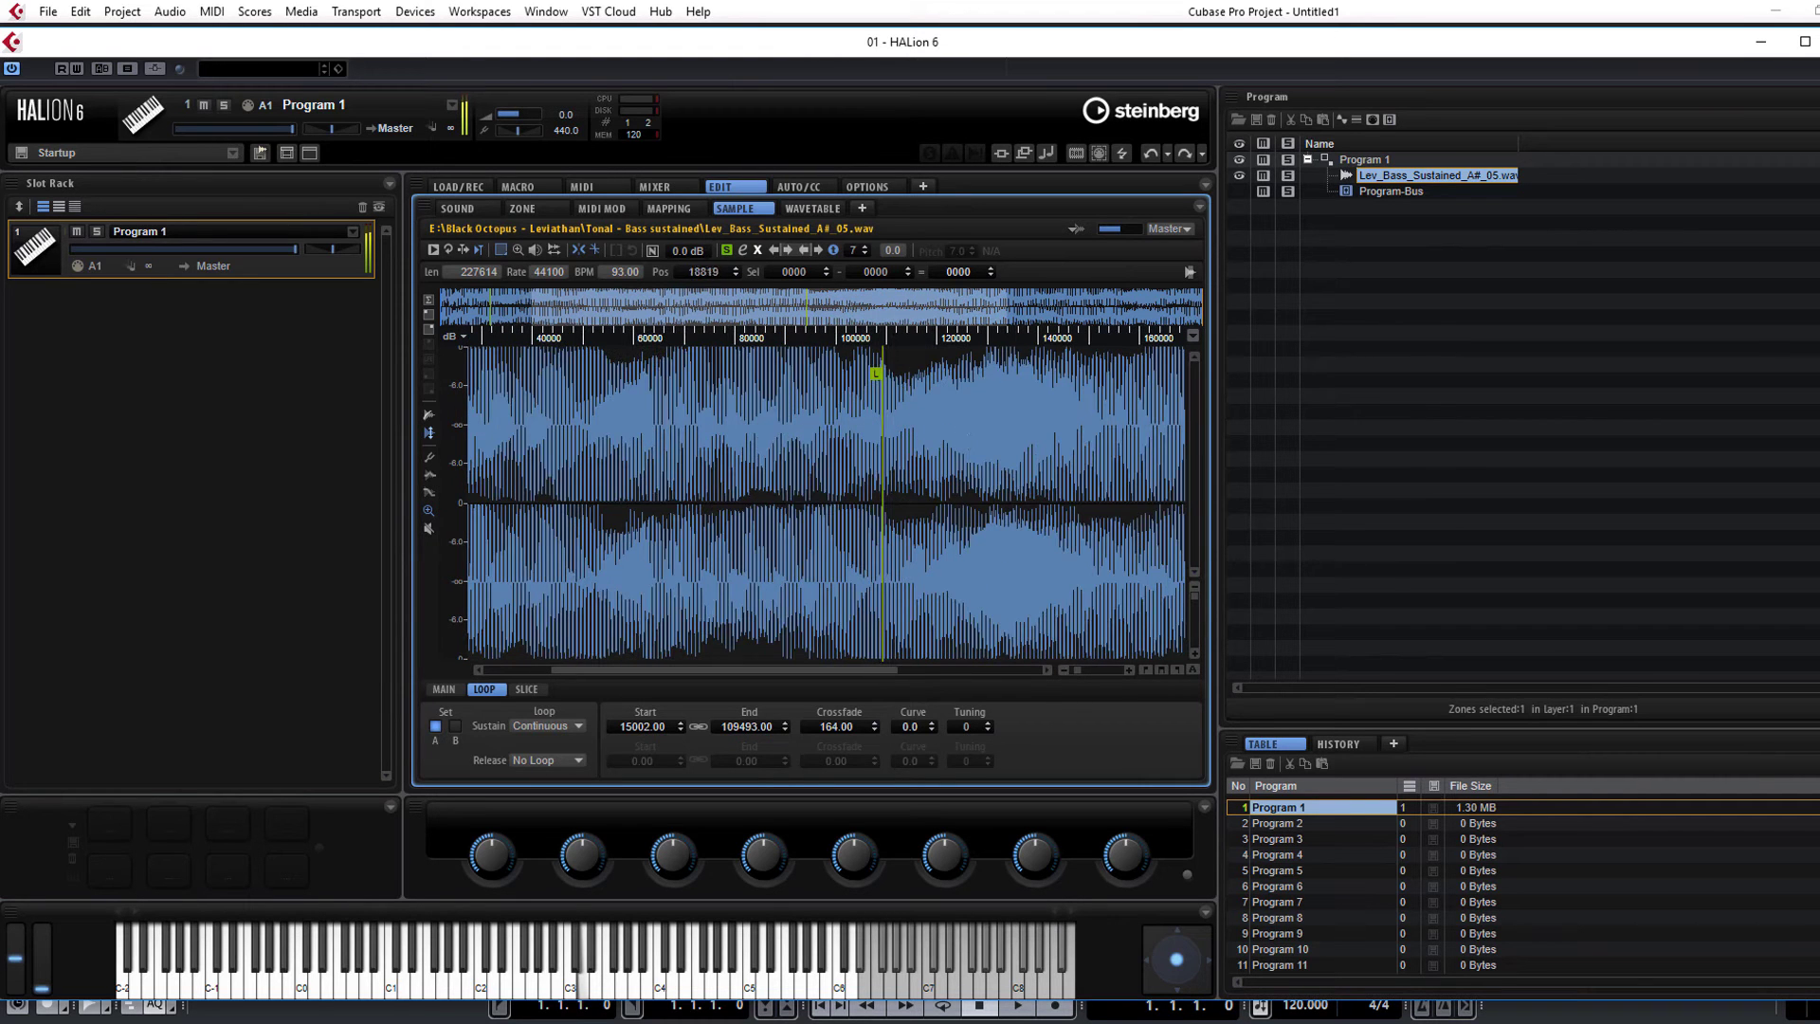
pyautogui.moveTo(873, 373)
pyautogui.mouseDown()
pyautogui.moveTo(1166, 373)
pyautogui.moveTo(1042, 374)
pyautogui.moveTo(1055, 403)
pyautogui.mouseUp()
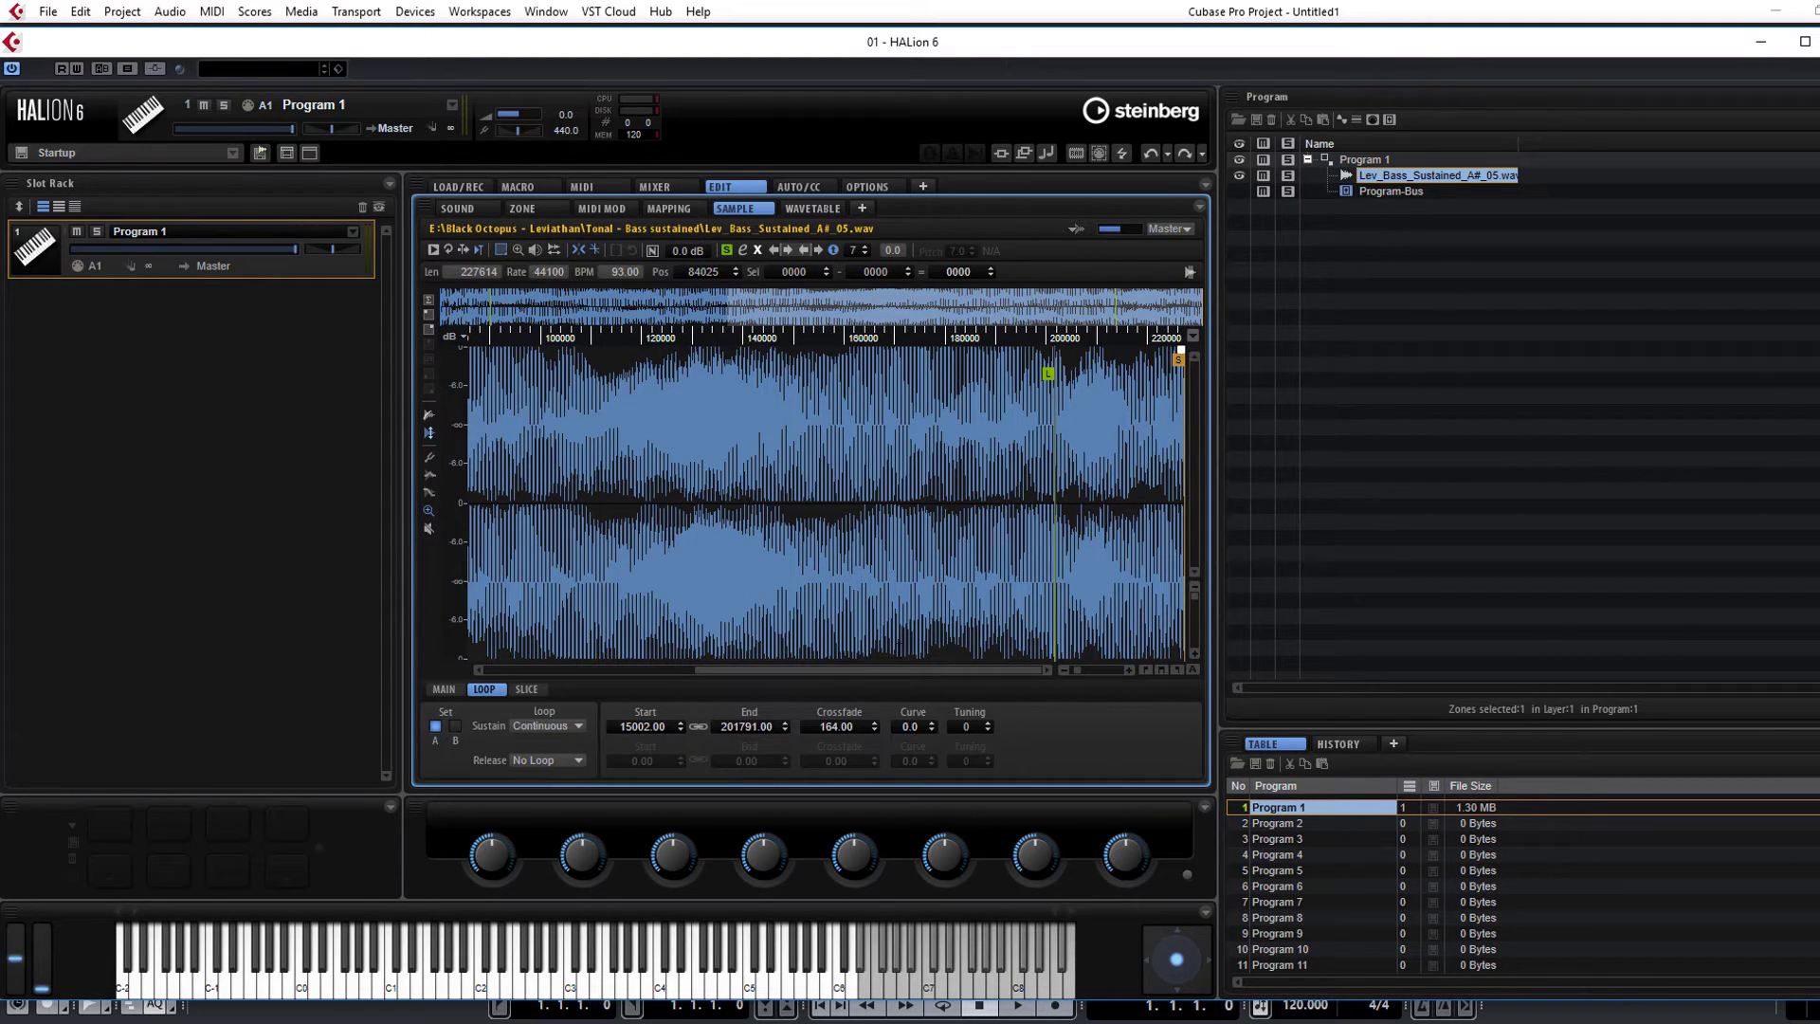
pyautogui.moveTo(897, 673); pyautogui.dragTo(667, 674)
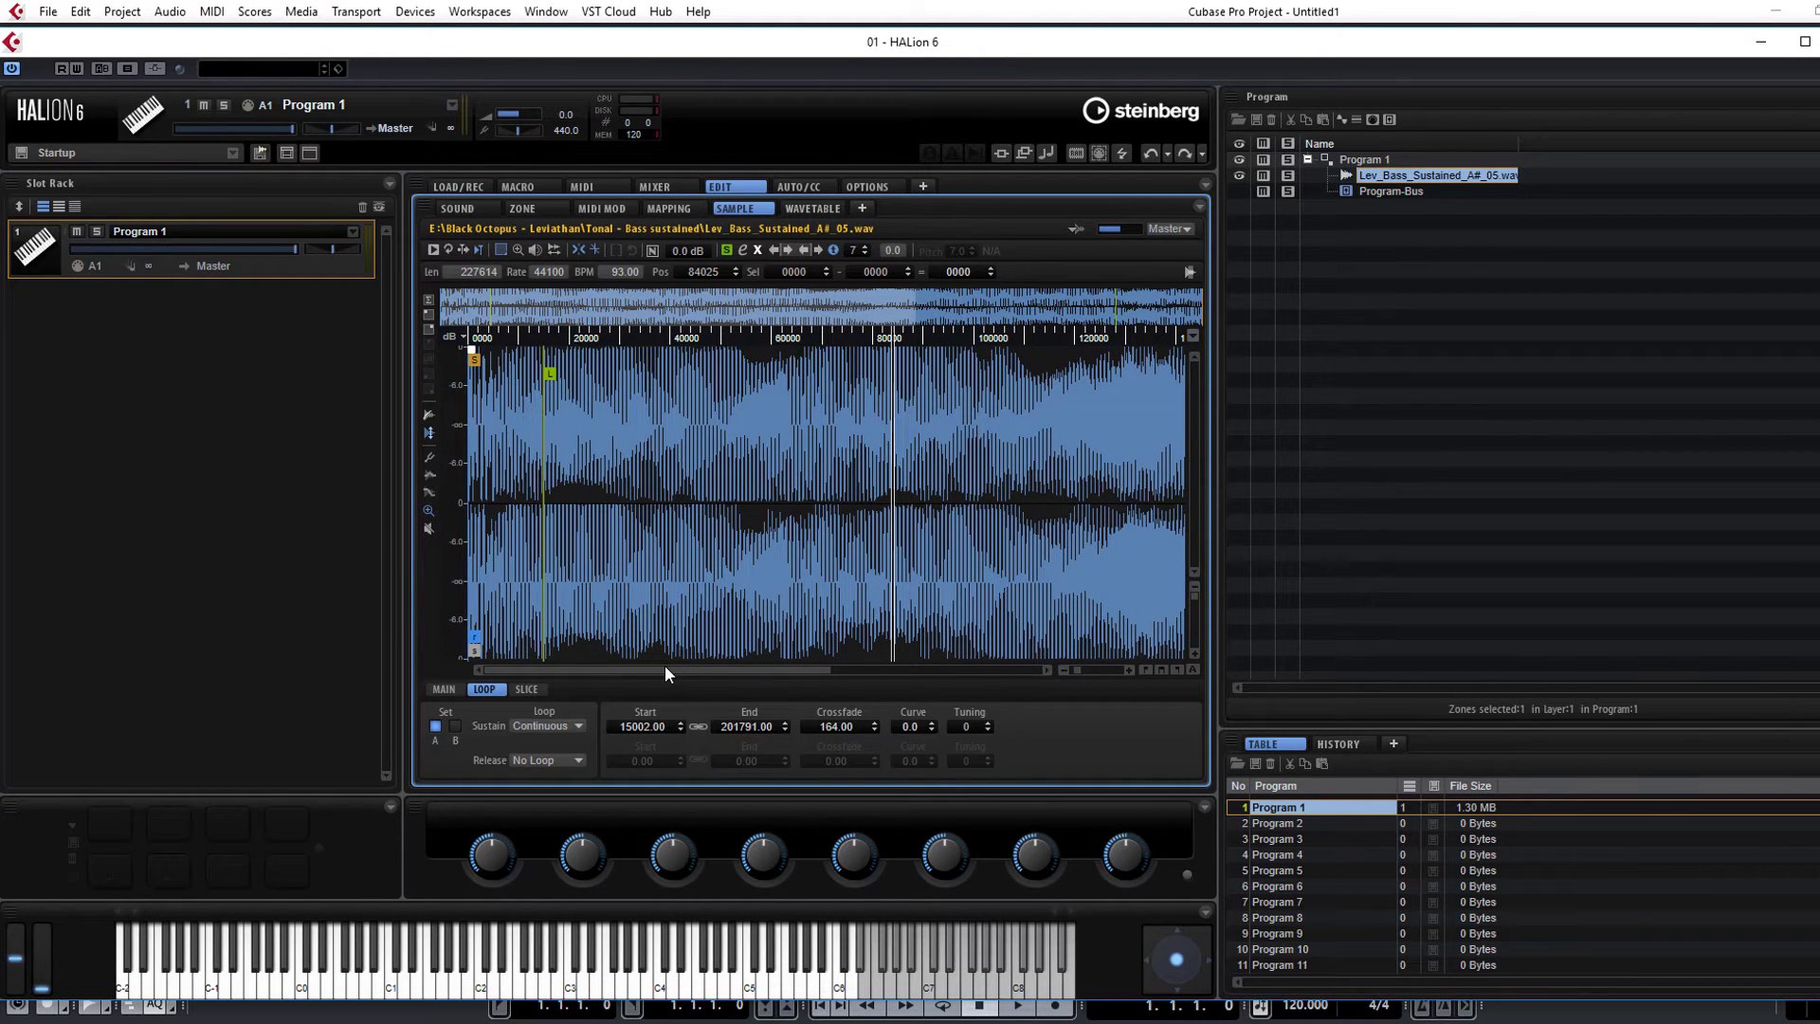
pyautogui.click(675, 209)
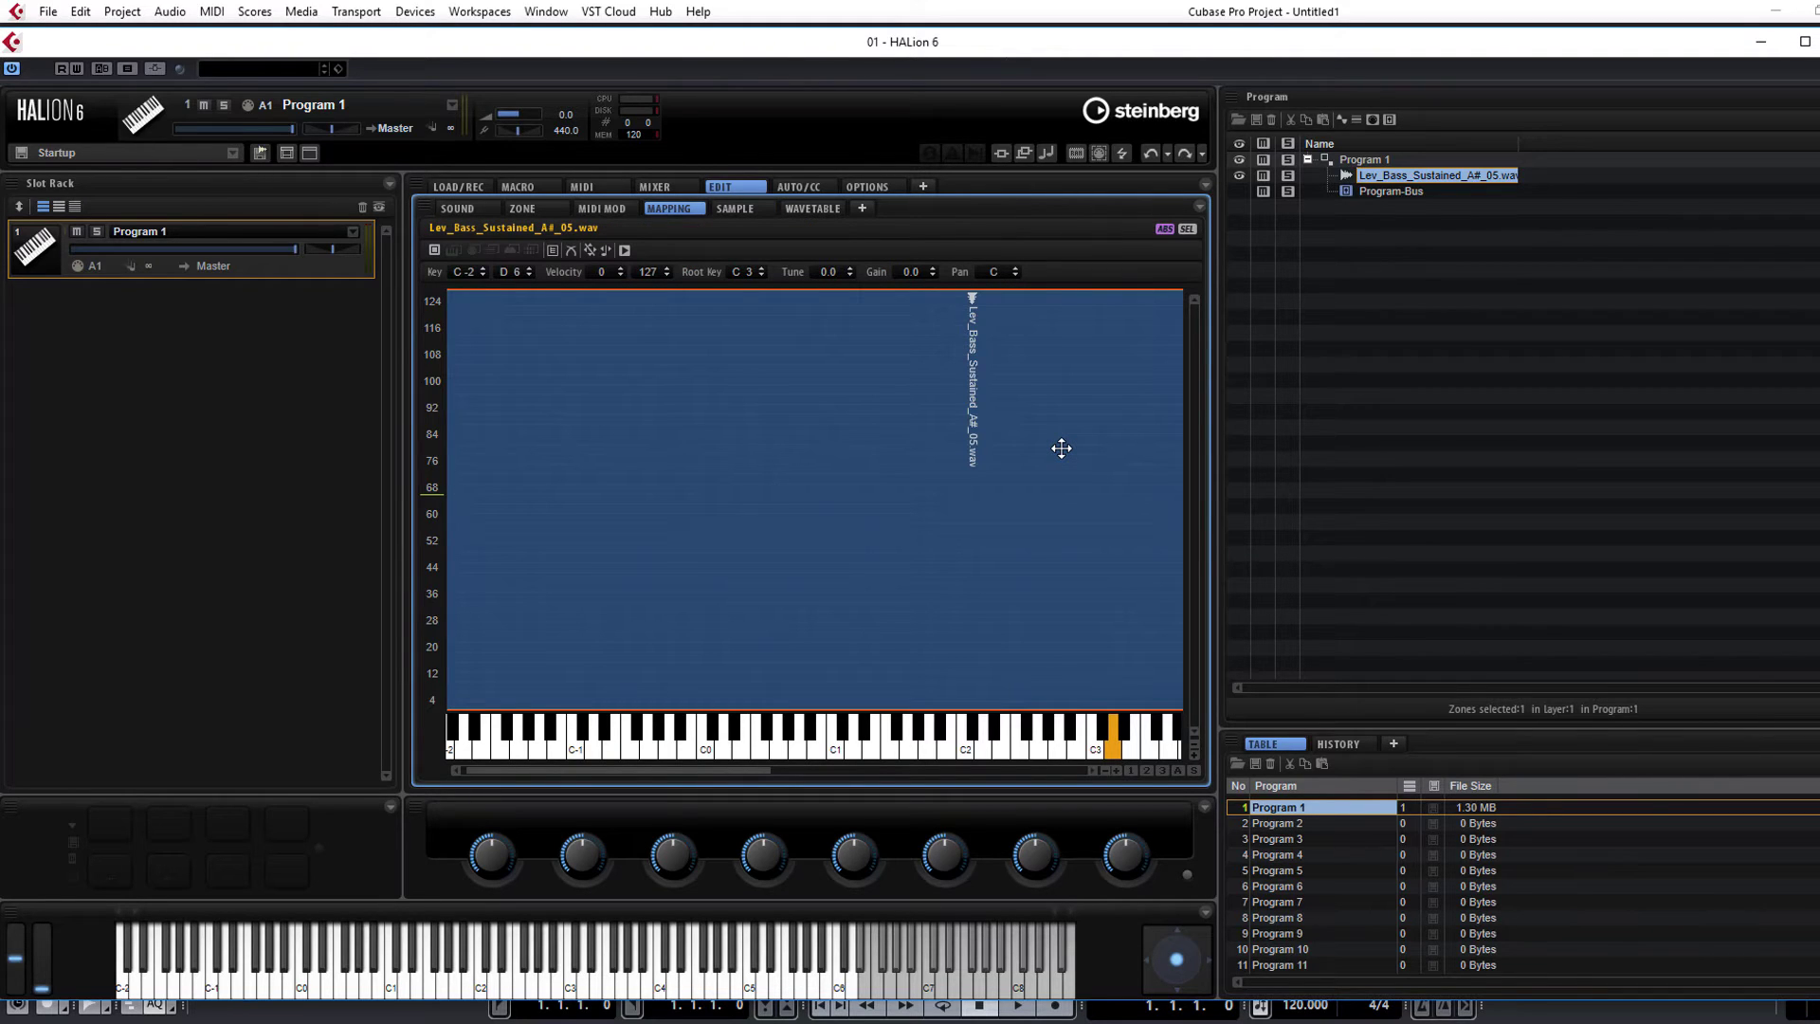
# Delete the Lev_Bass_Sustained zone and load the ten EuroBass samples side by side into the empty key map.
pyautogui.press('Delete')
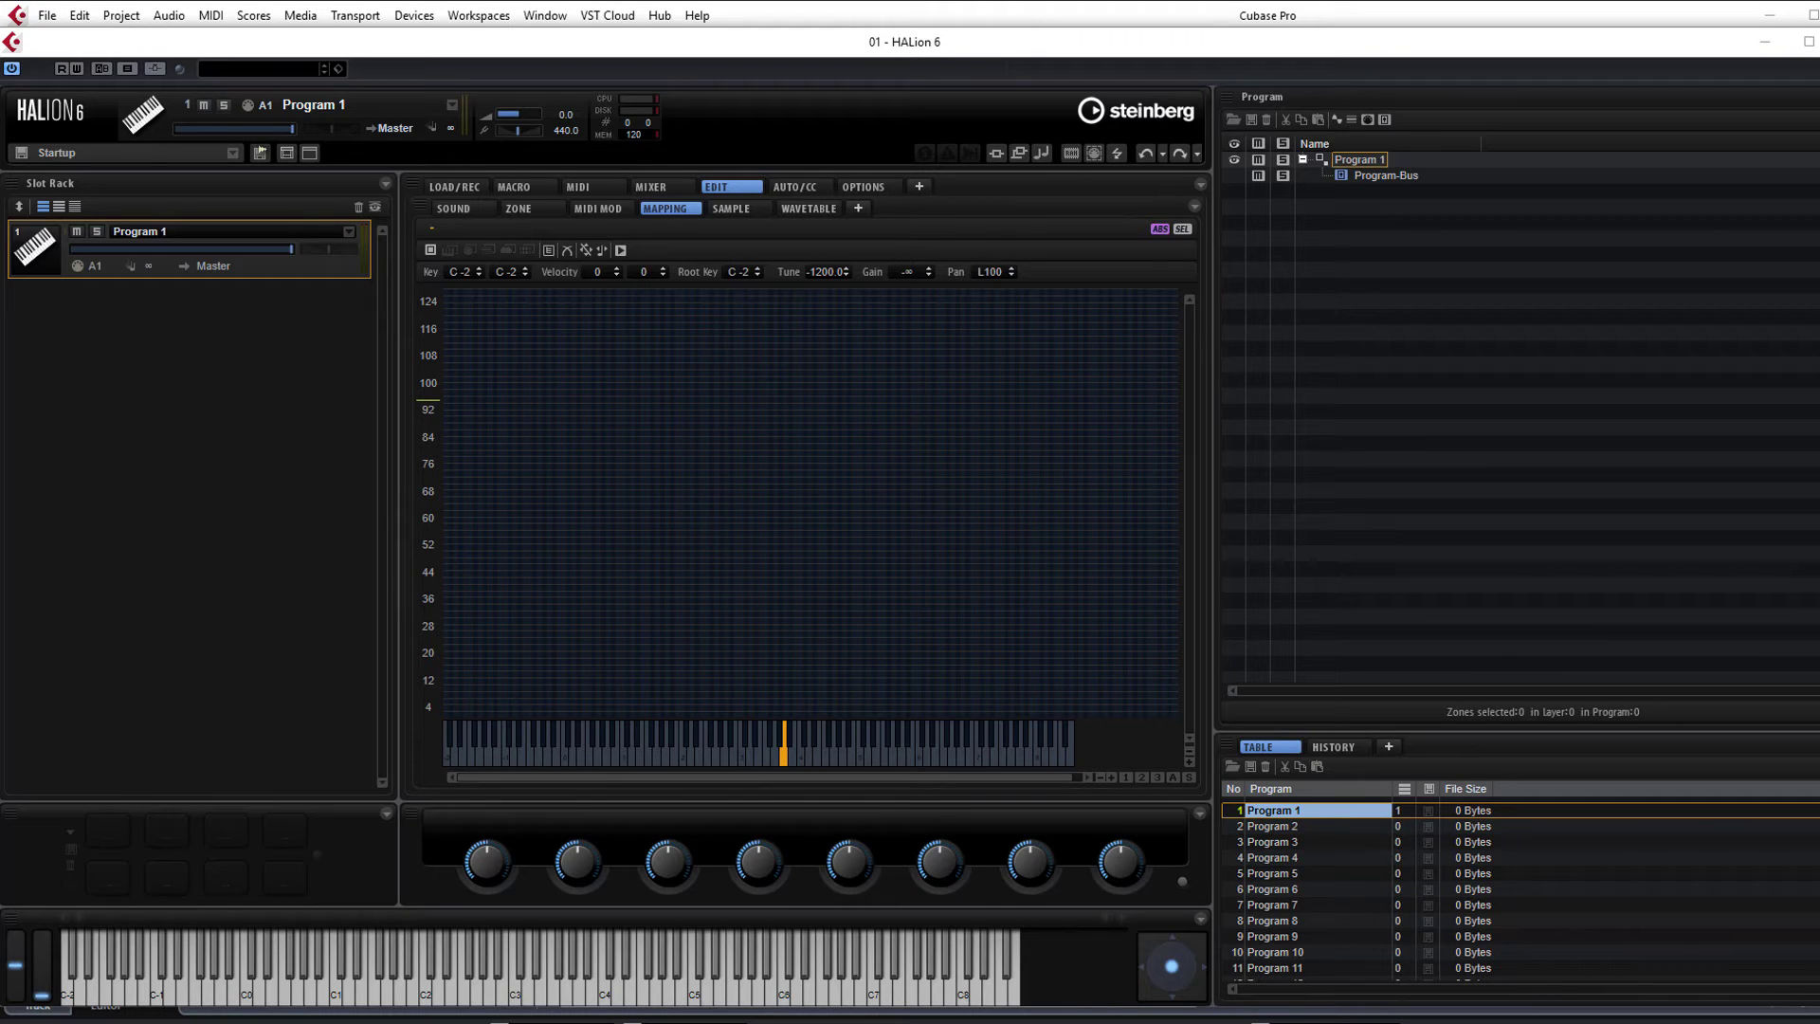
pyautogui.moveTo(865, 496); pyautogui.dragTo(664, 529)
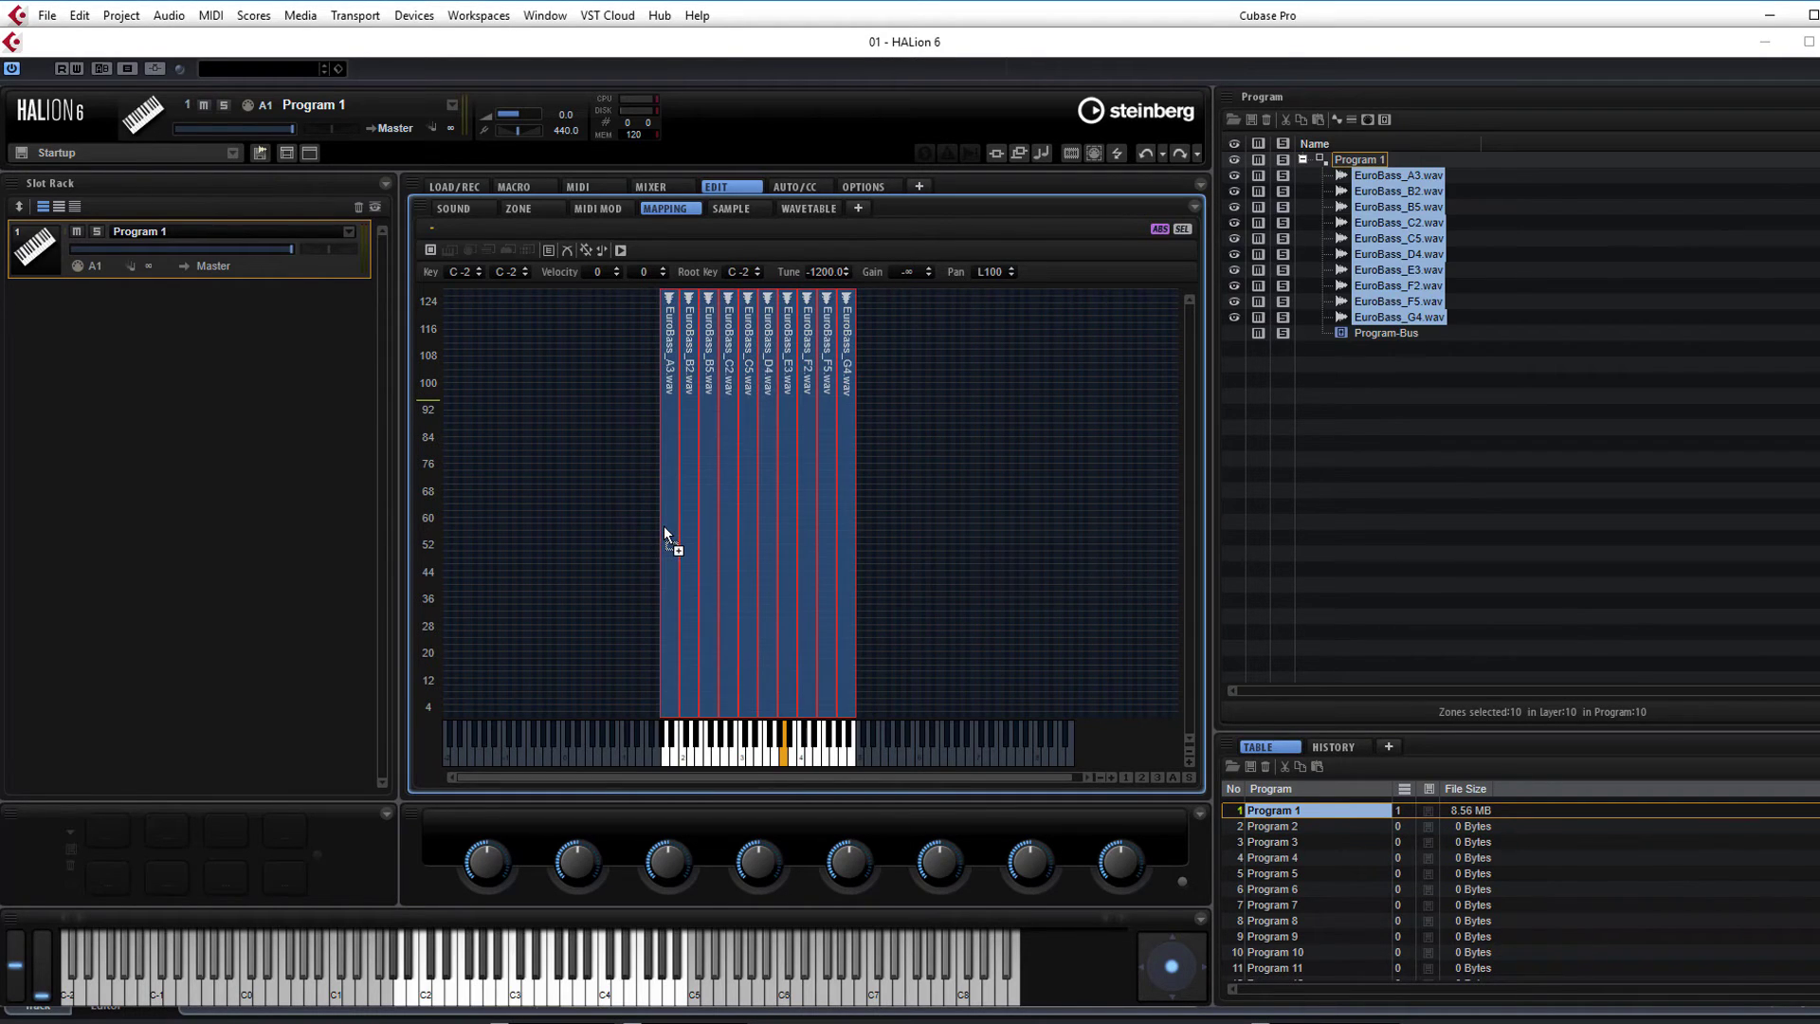
pyautogui.click(1109, 777)
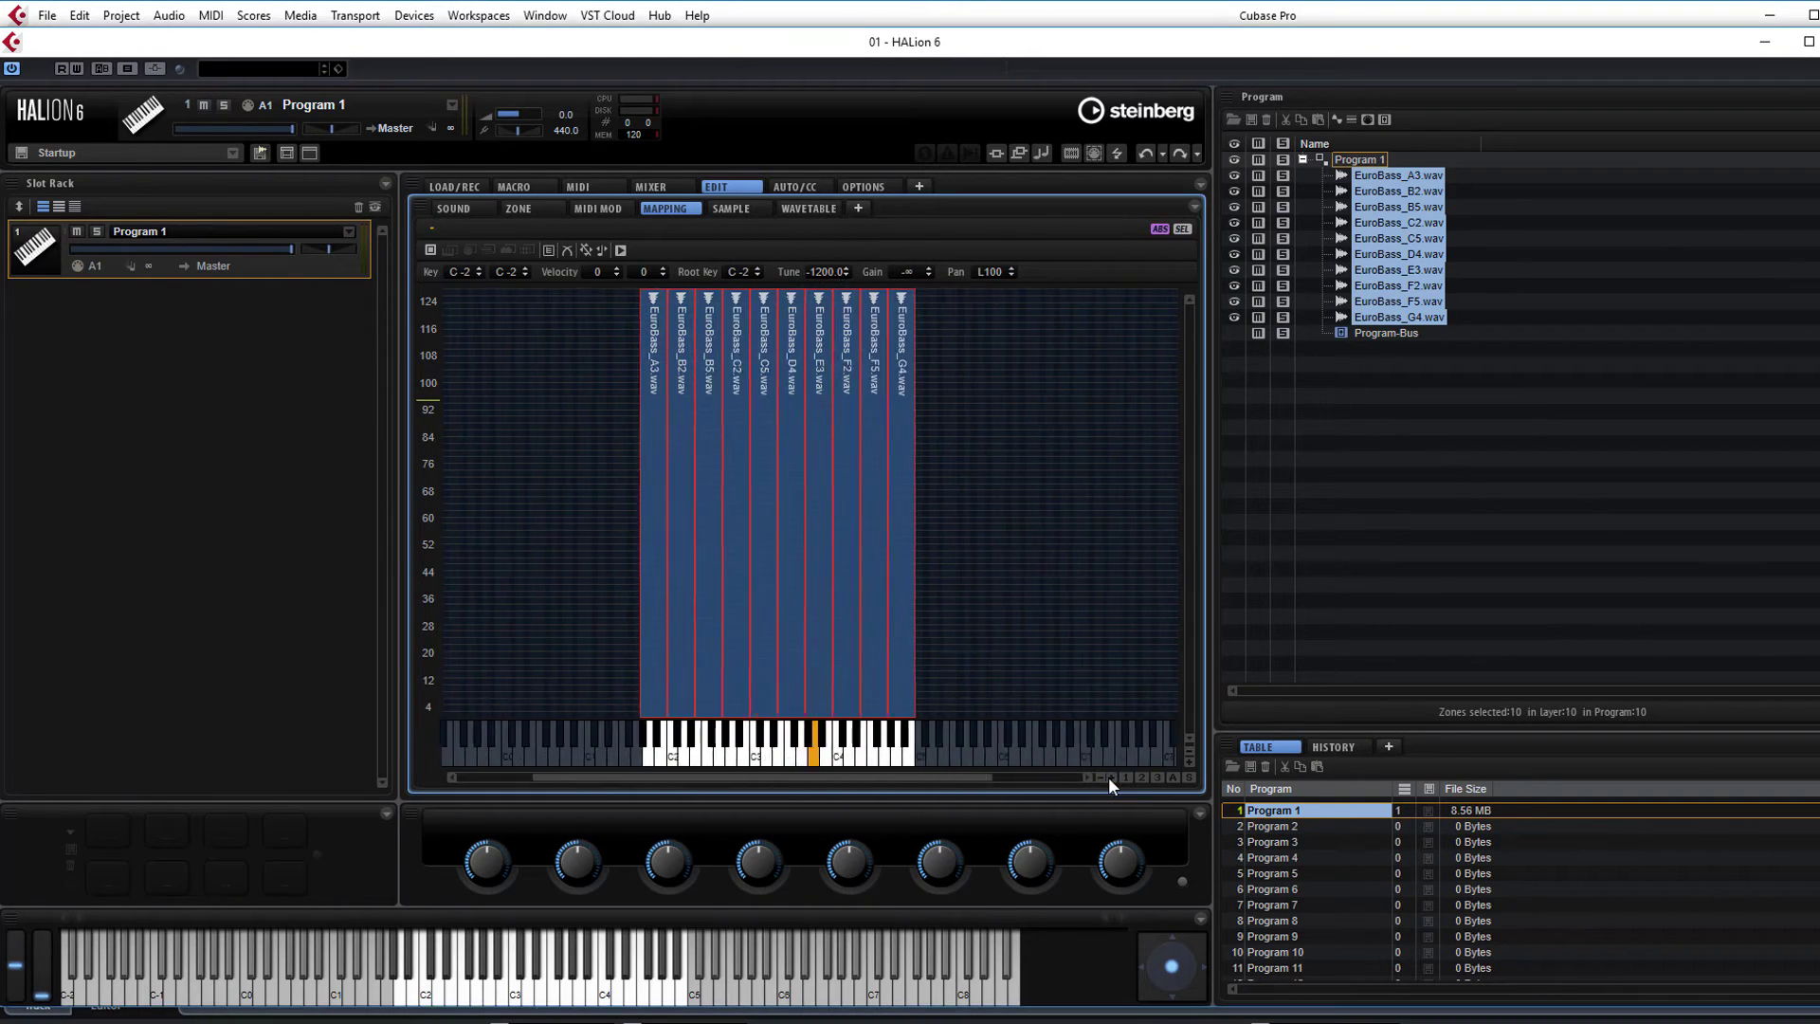
pyautogui.click(1110, 778)
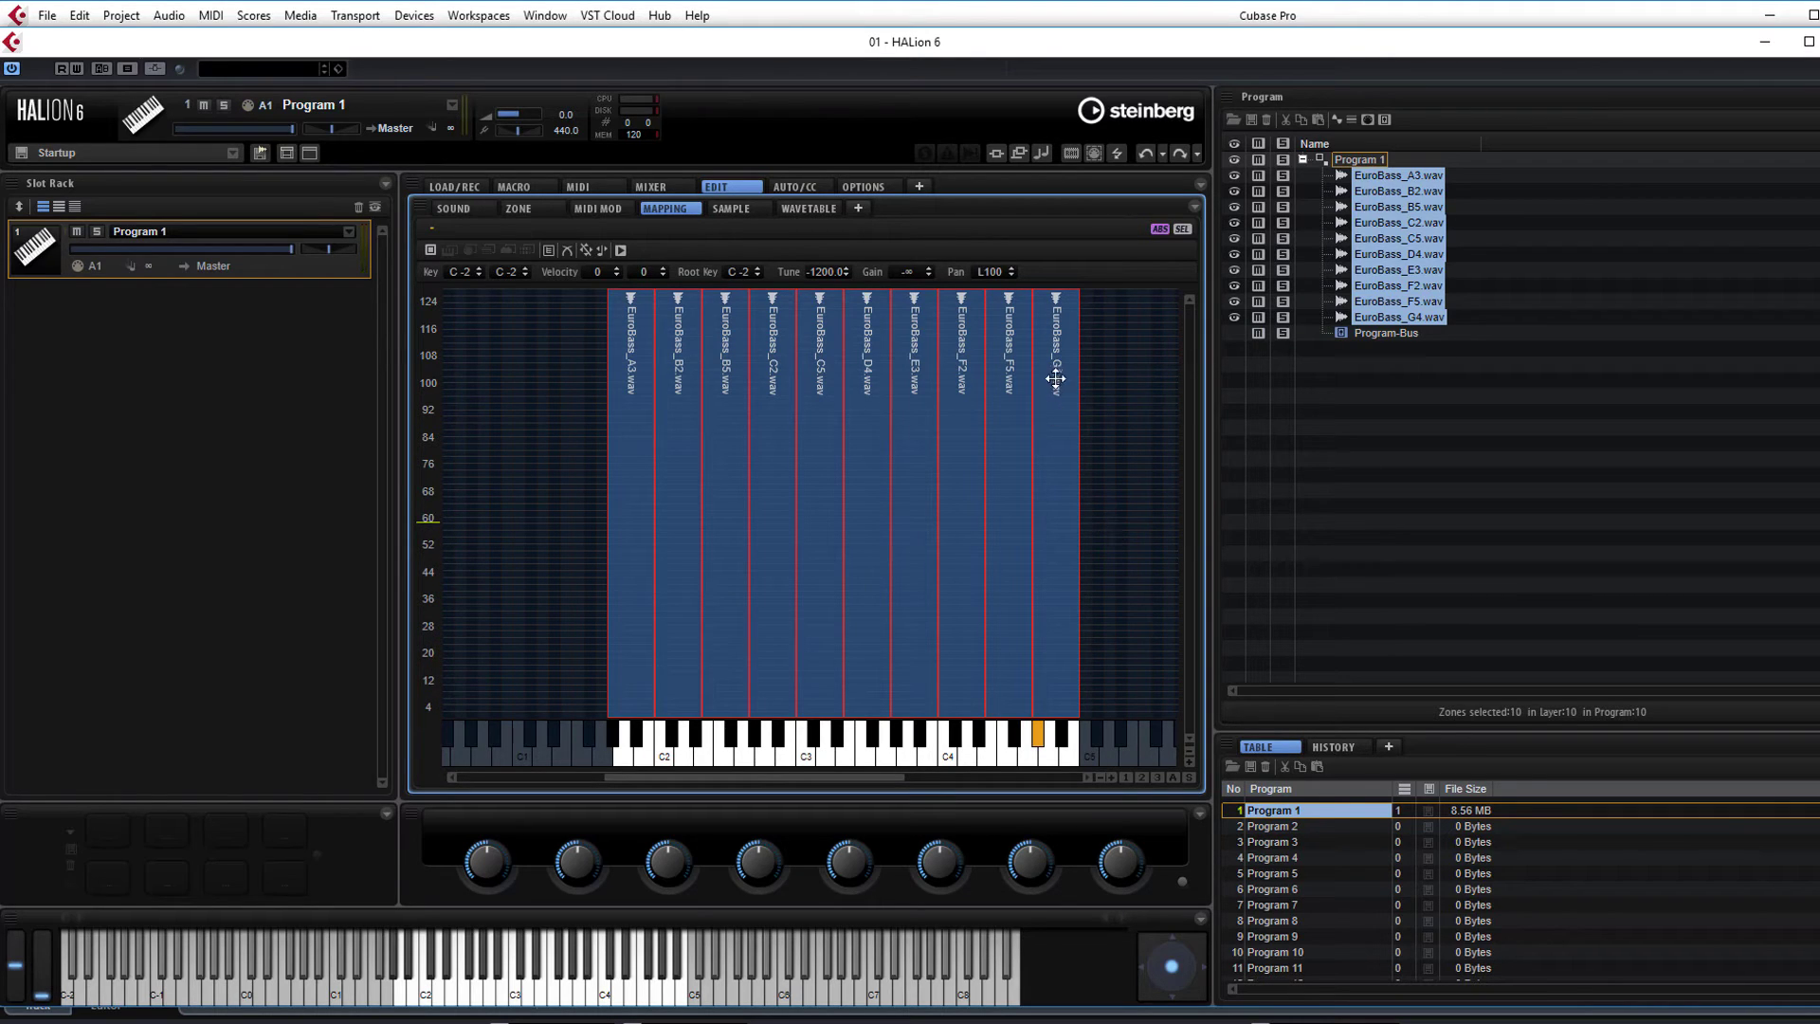
# Map the selected EuroBass zones to their keys with Key Text in Sample Name.
pyautogui.rightClick(689, 513)
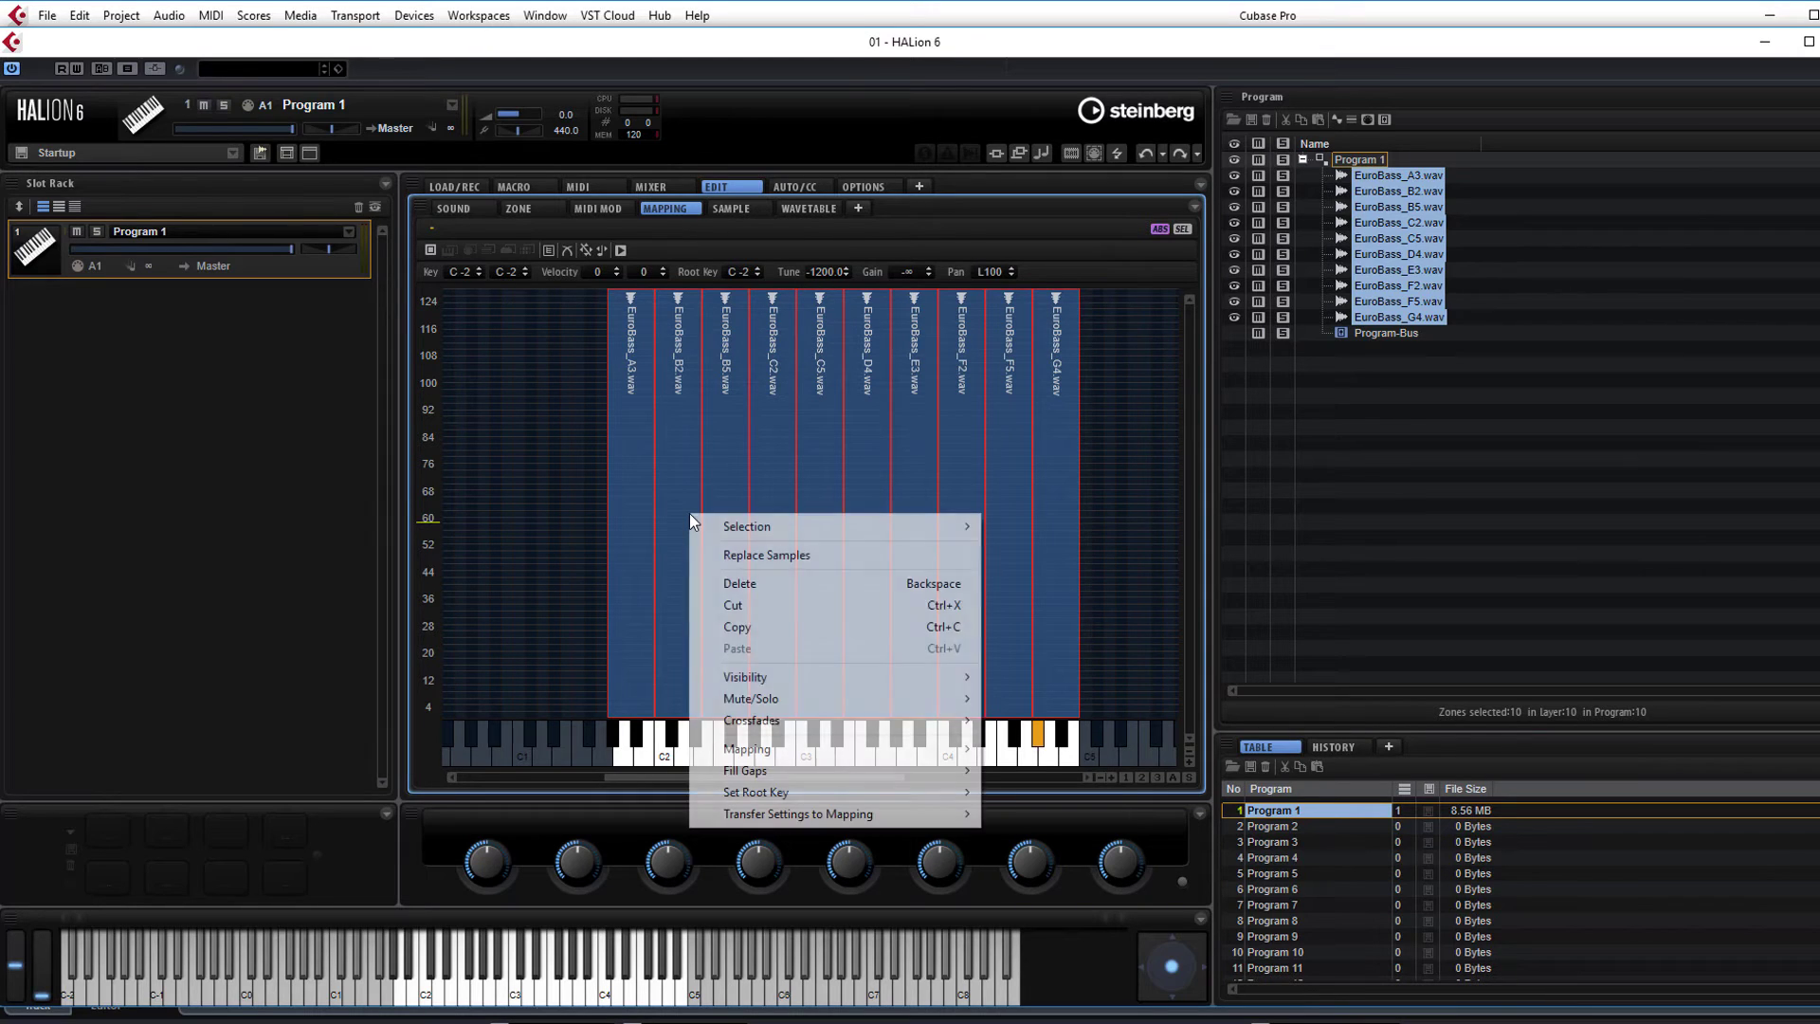
pyautogui.moveTo(882, 772)
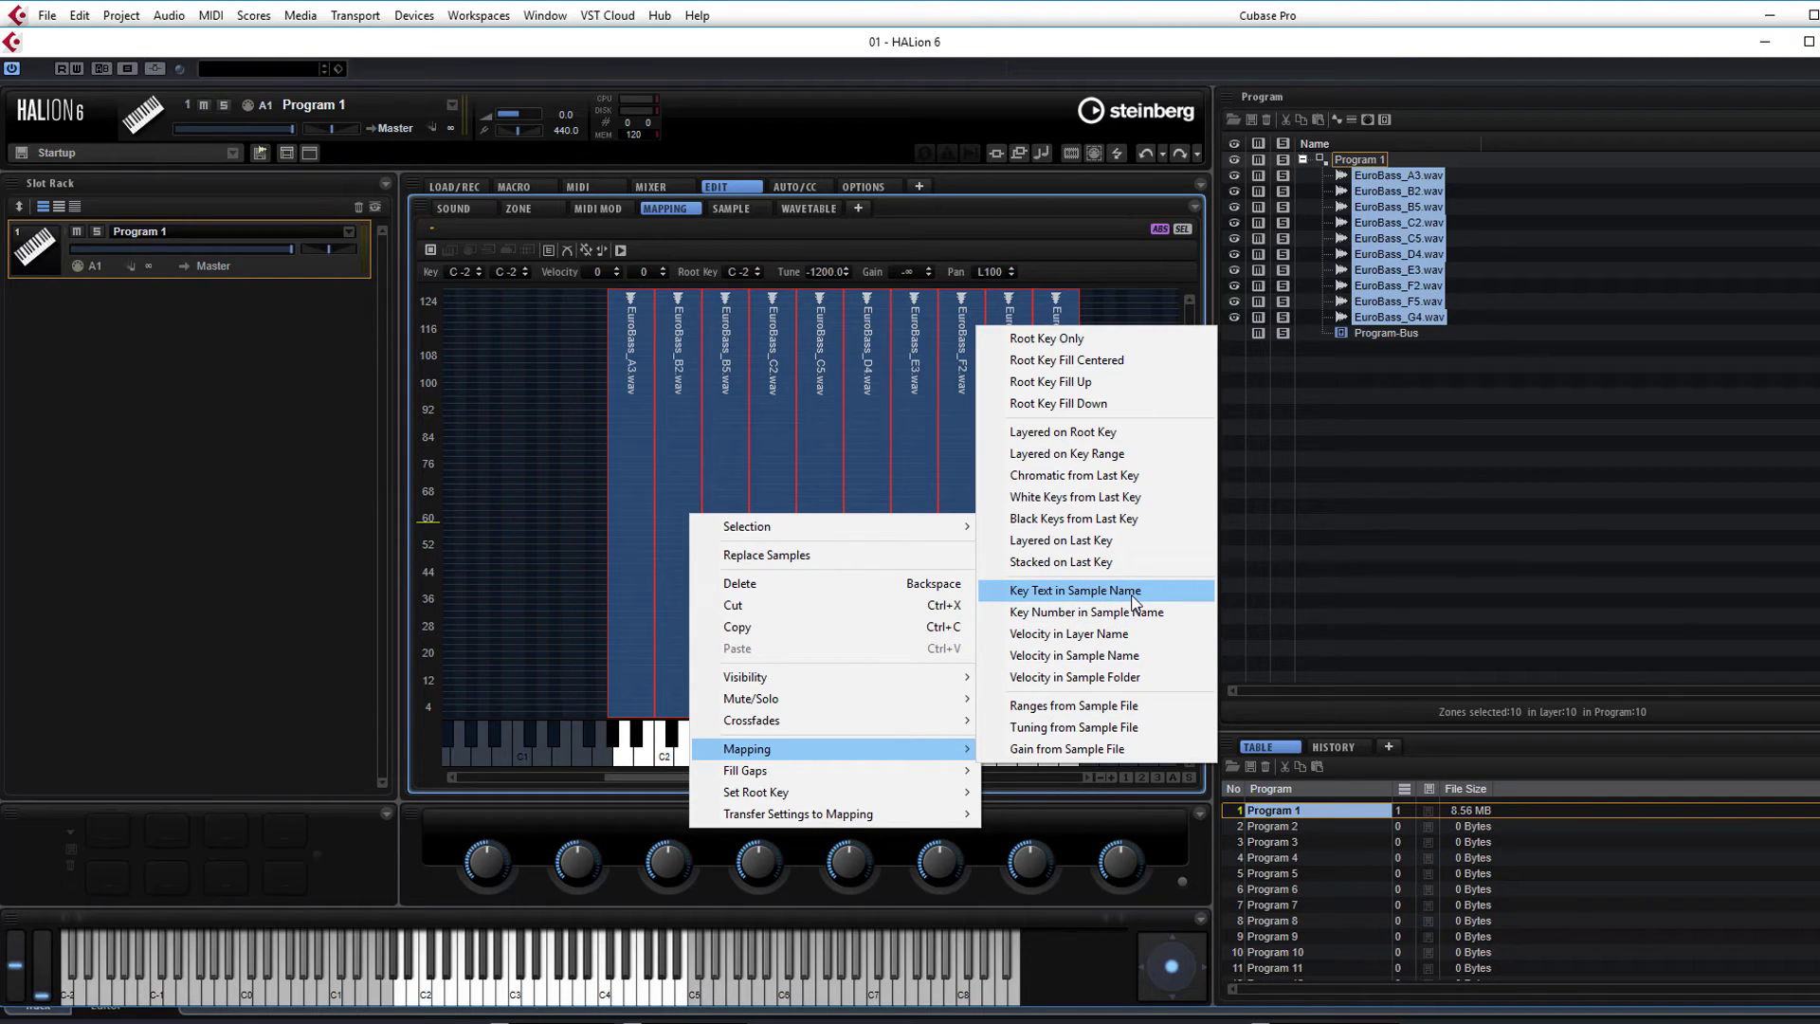
pyautogui.click(1022, 594)
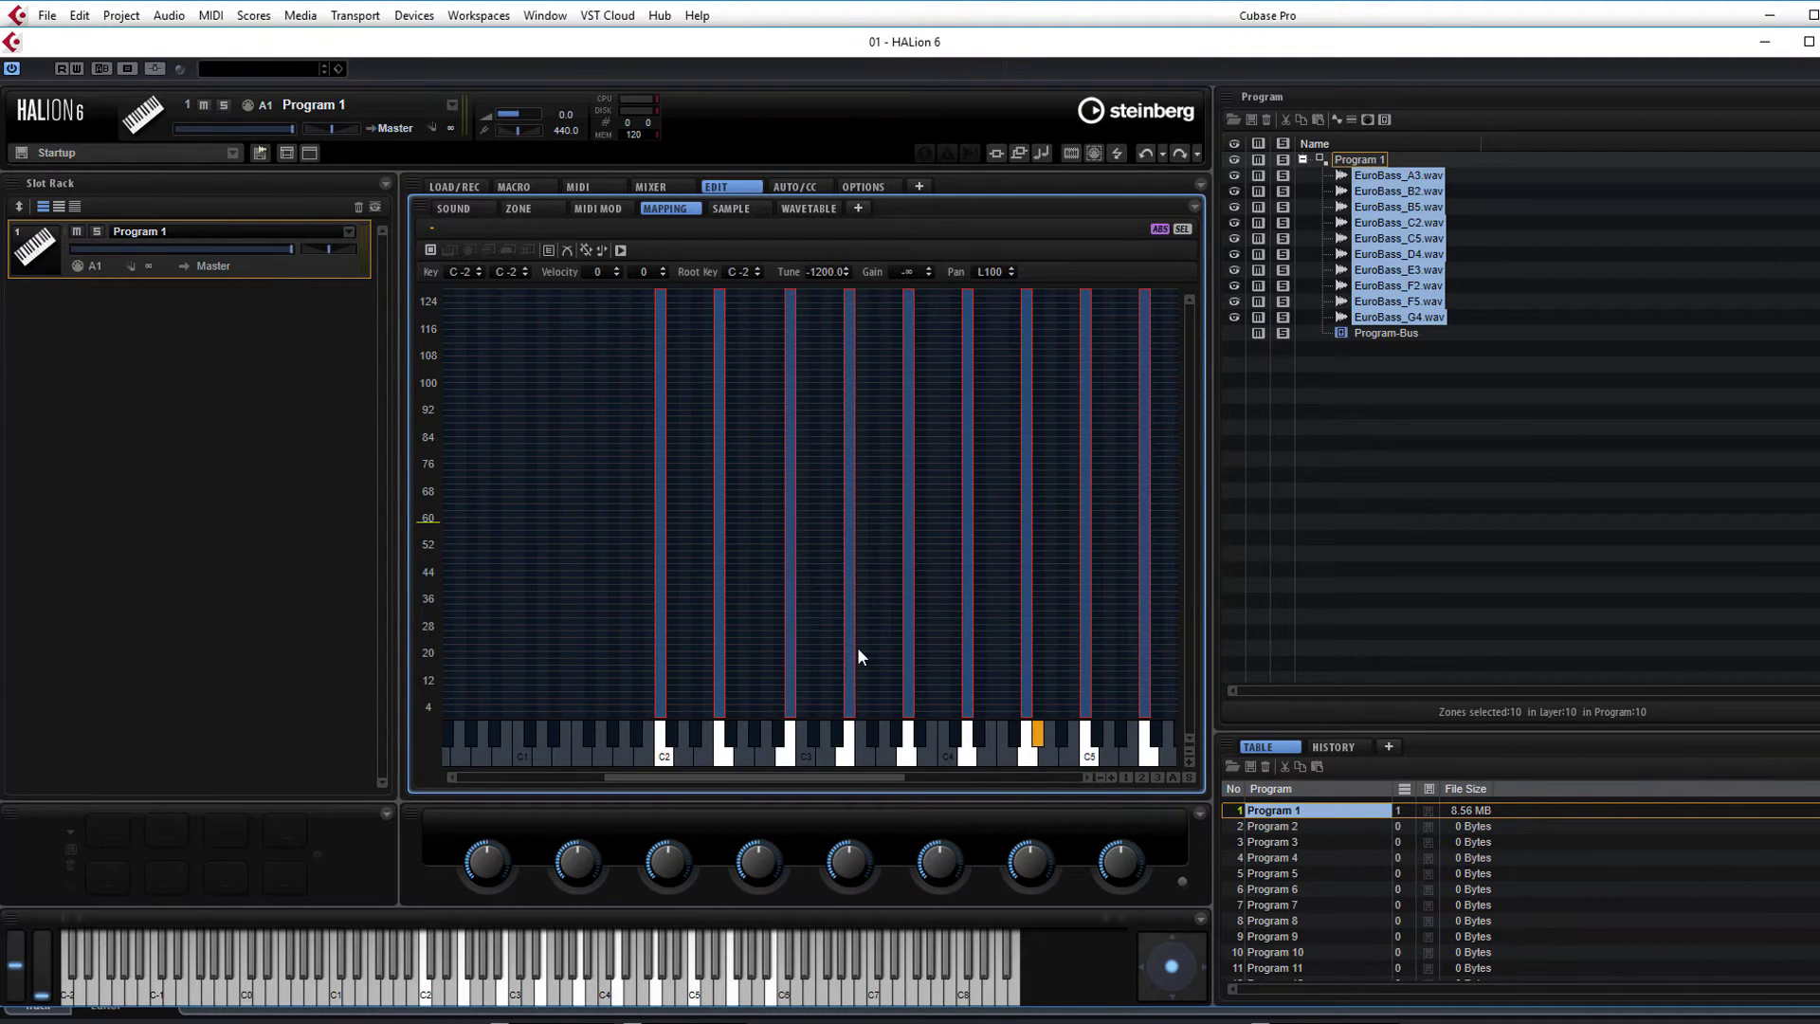
pyautogui.click(1112, 776)
pyautogui.click(1112, 776)
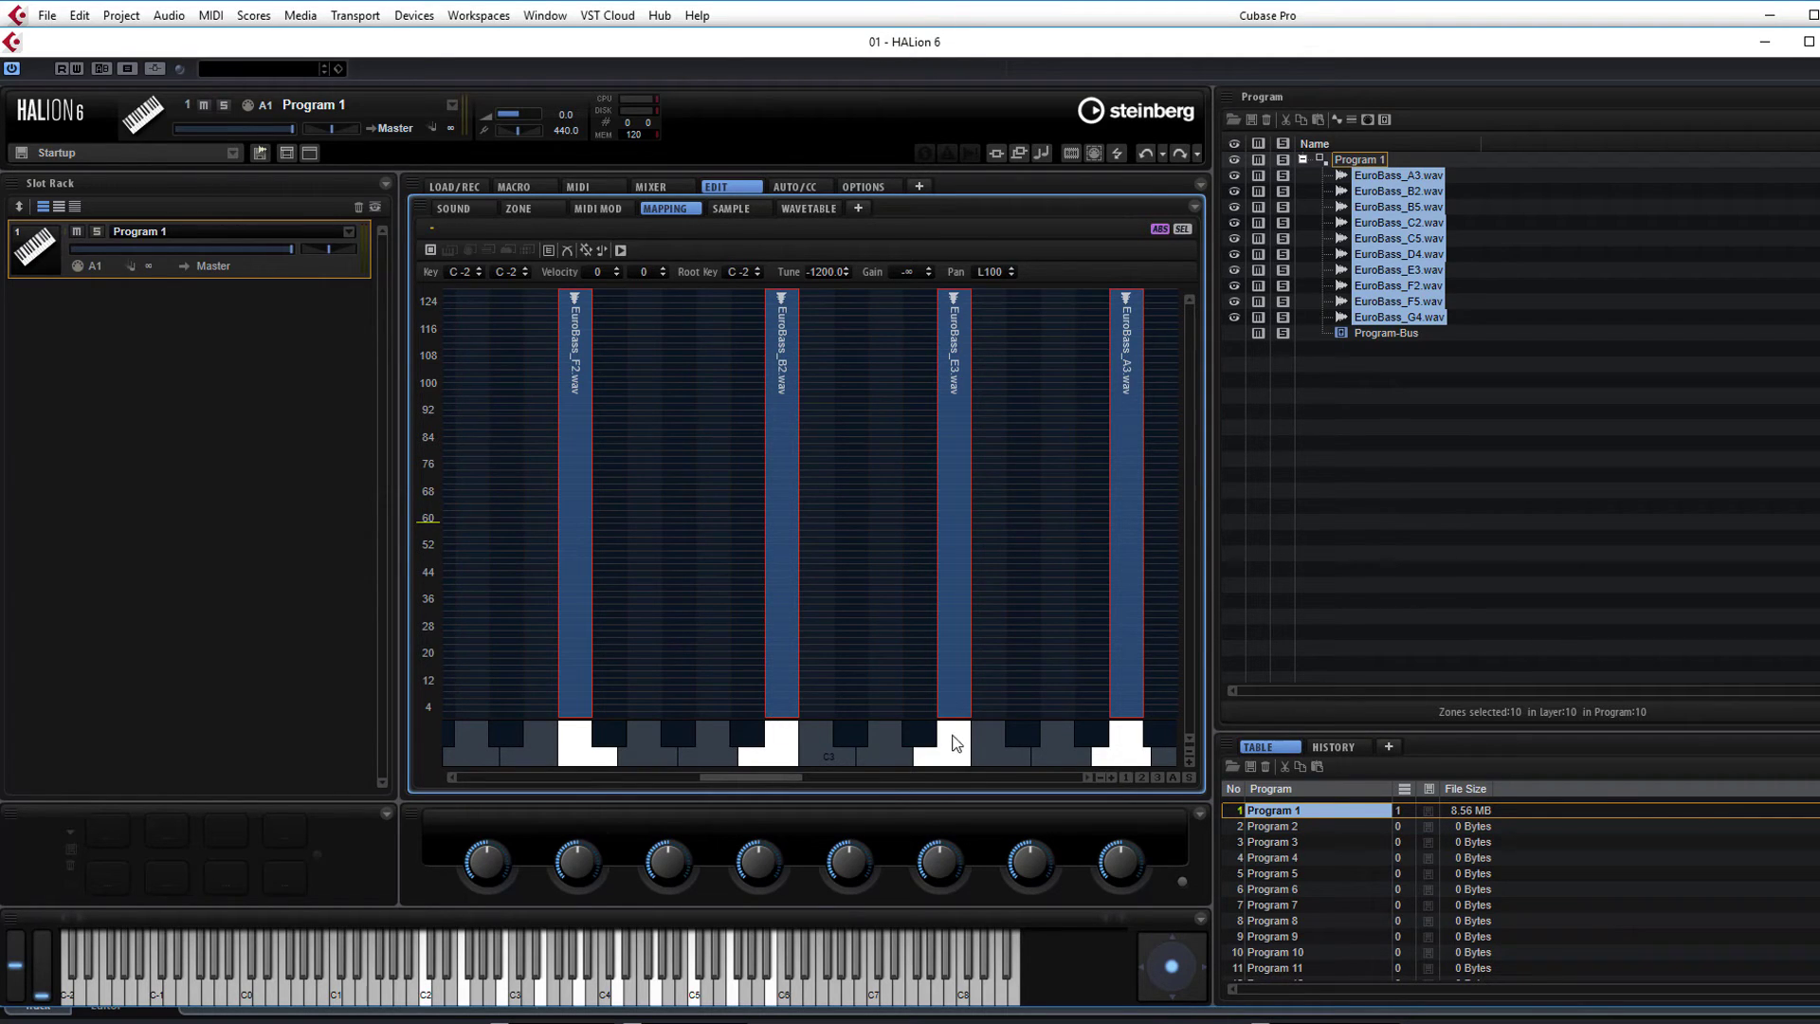
pyautogui.rightClick(957, 625)
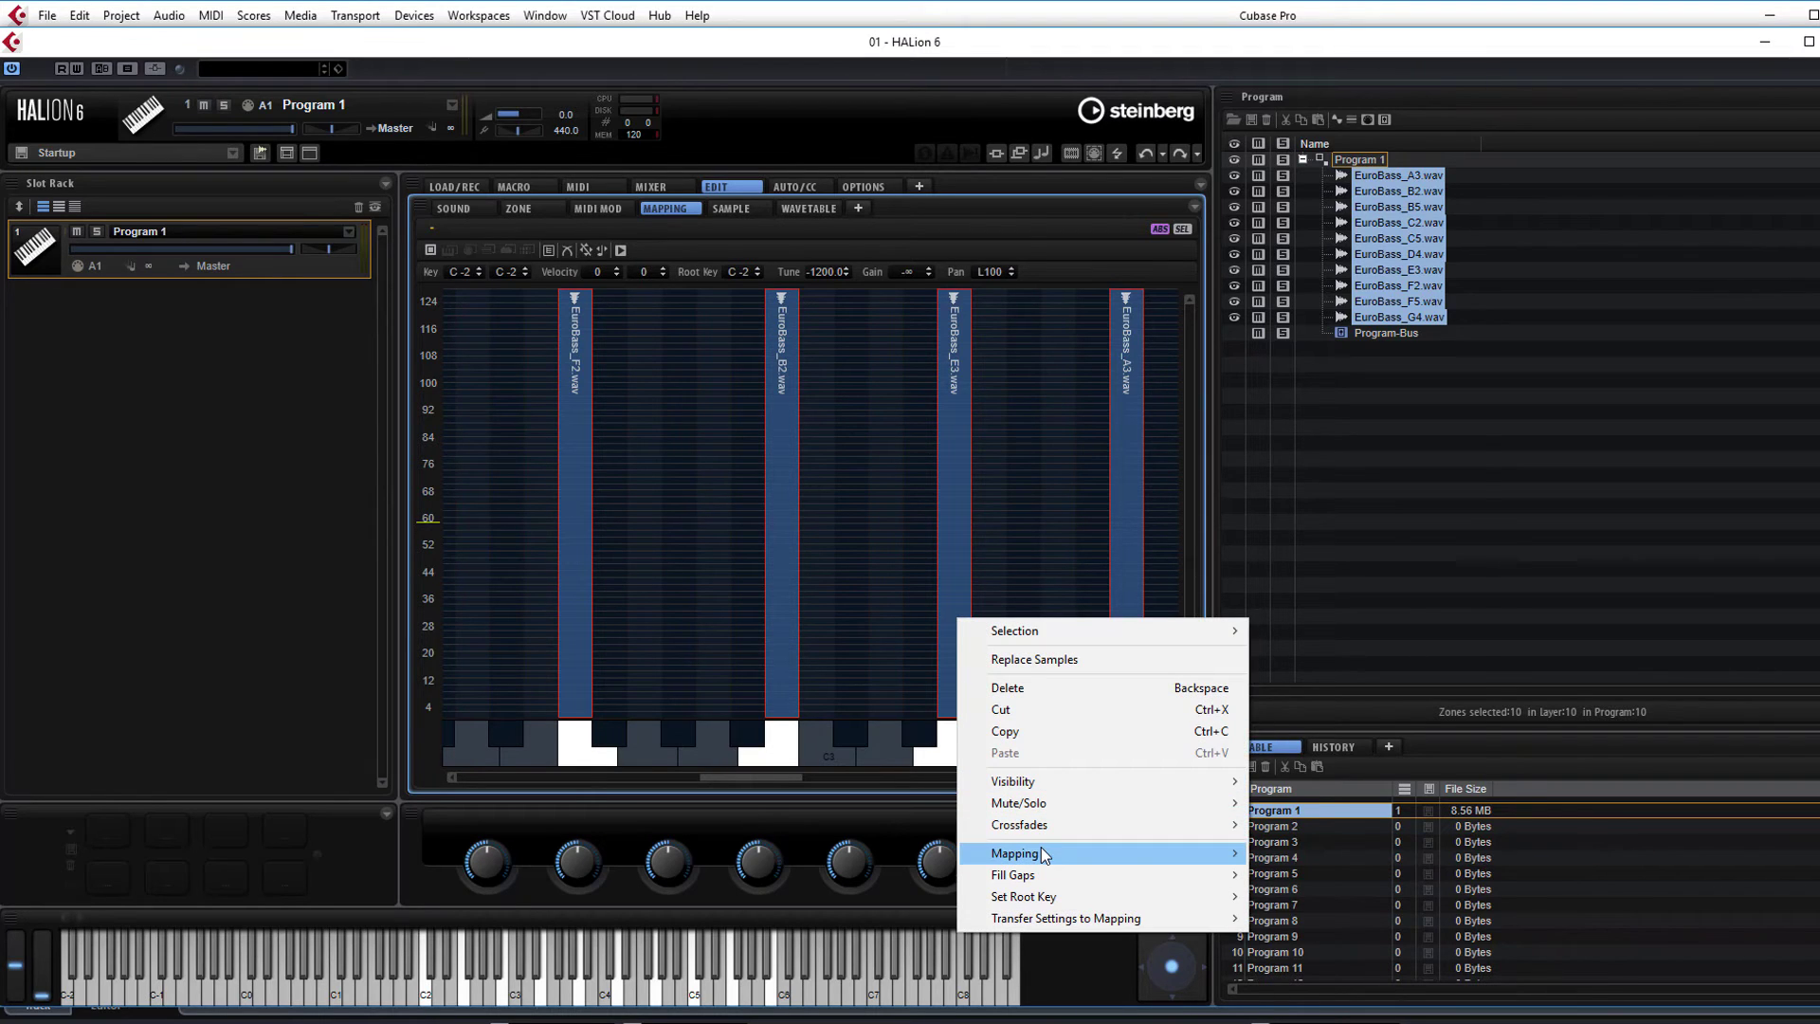
pyautogui.moveTo(1041, 846)
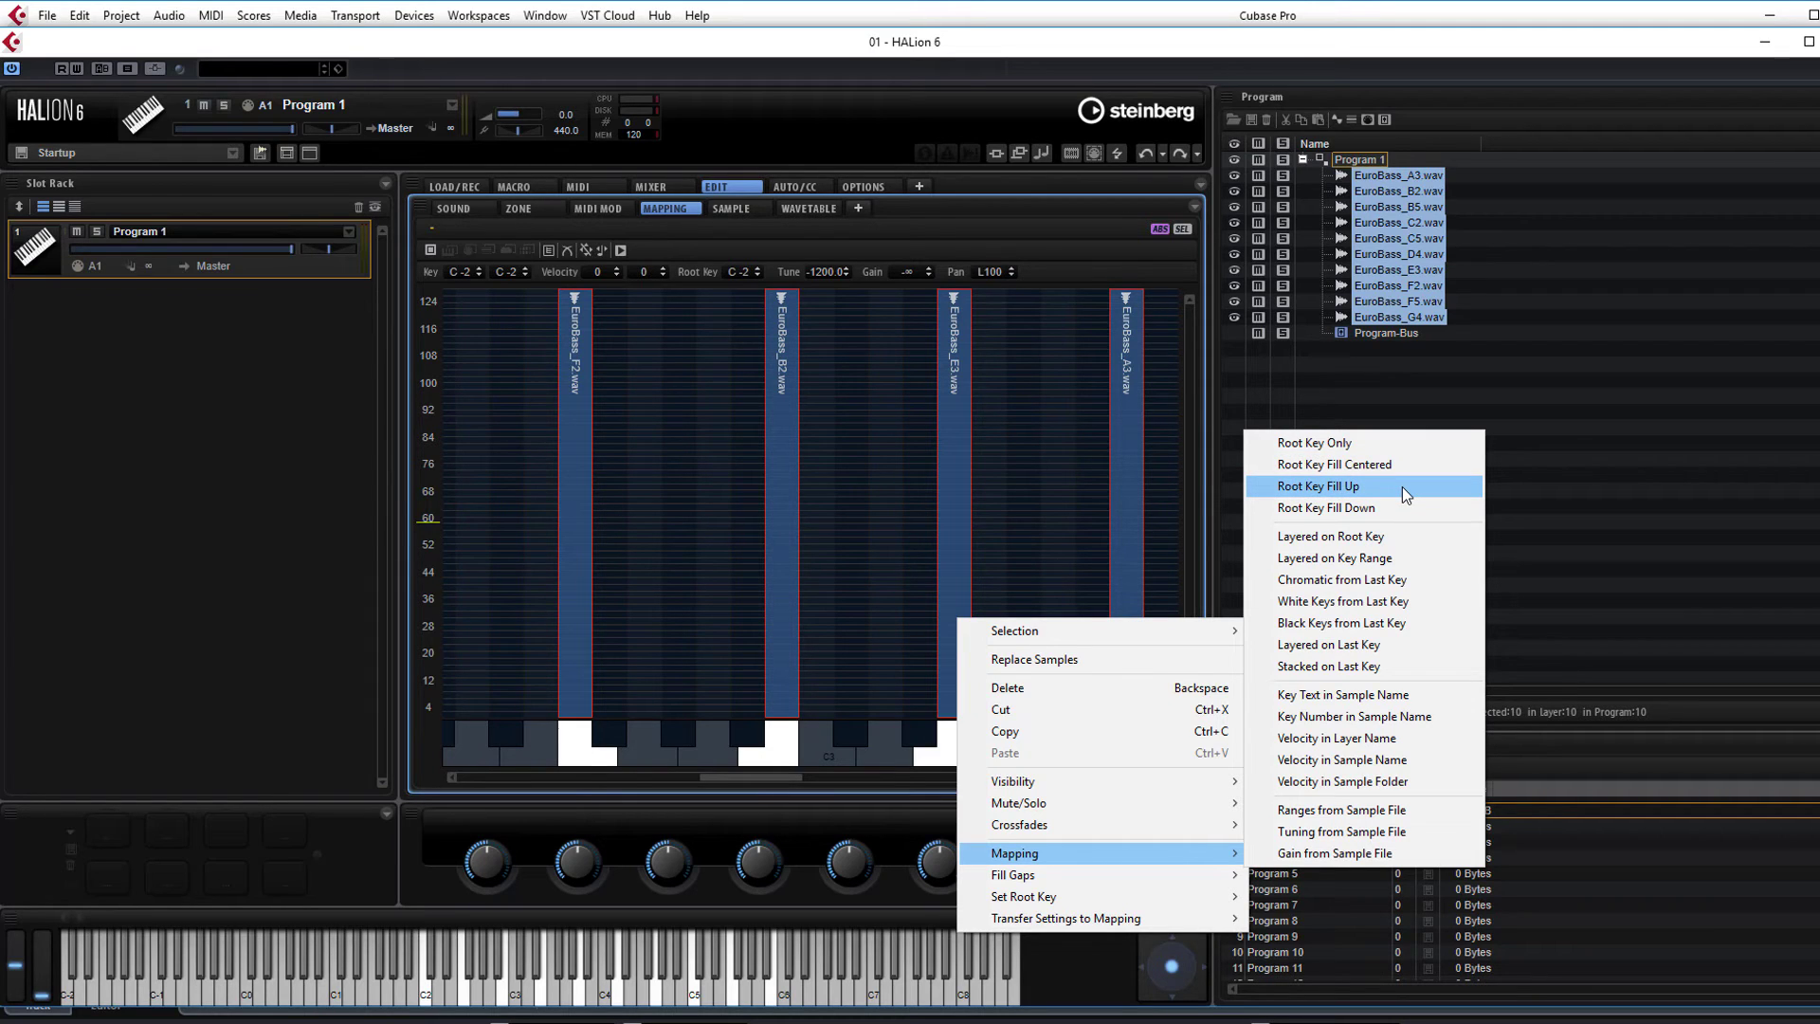
pyautogui.click(953, 458)
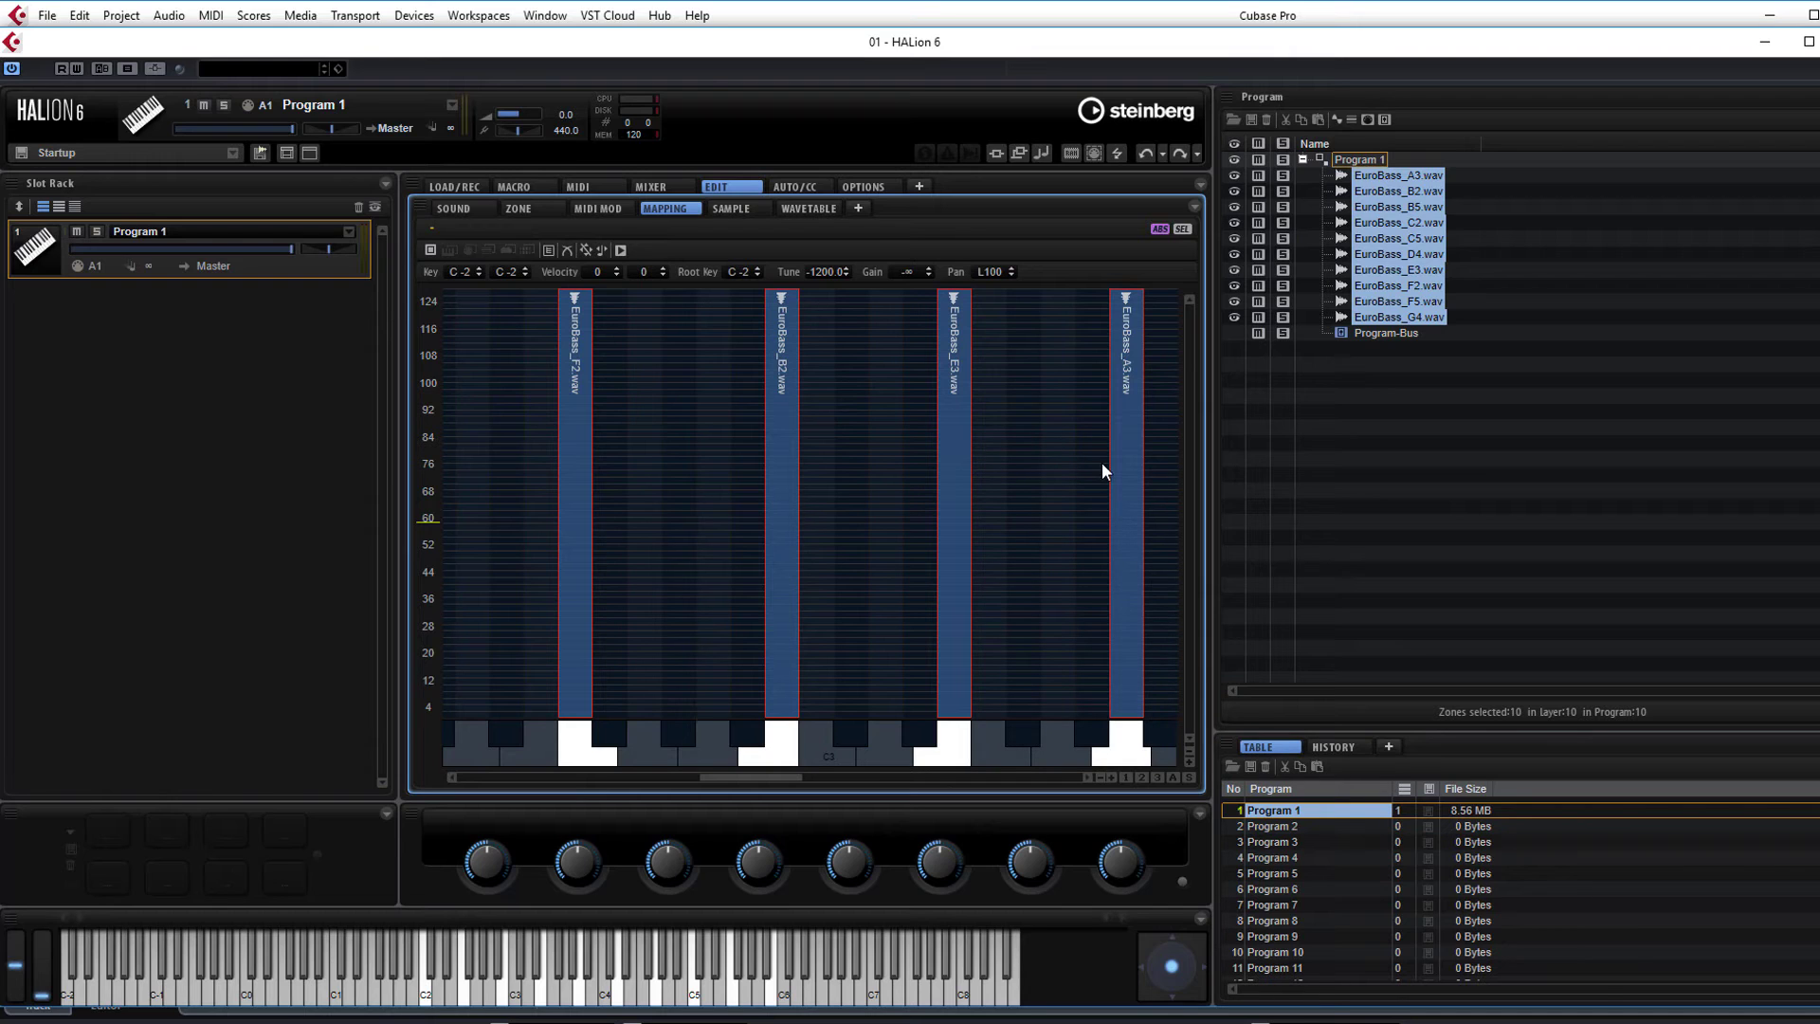
# Extend the EuroBass zones upward to the next zone with Root Key Fill Up.
pyautogui.rightClick(961, 494)
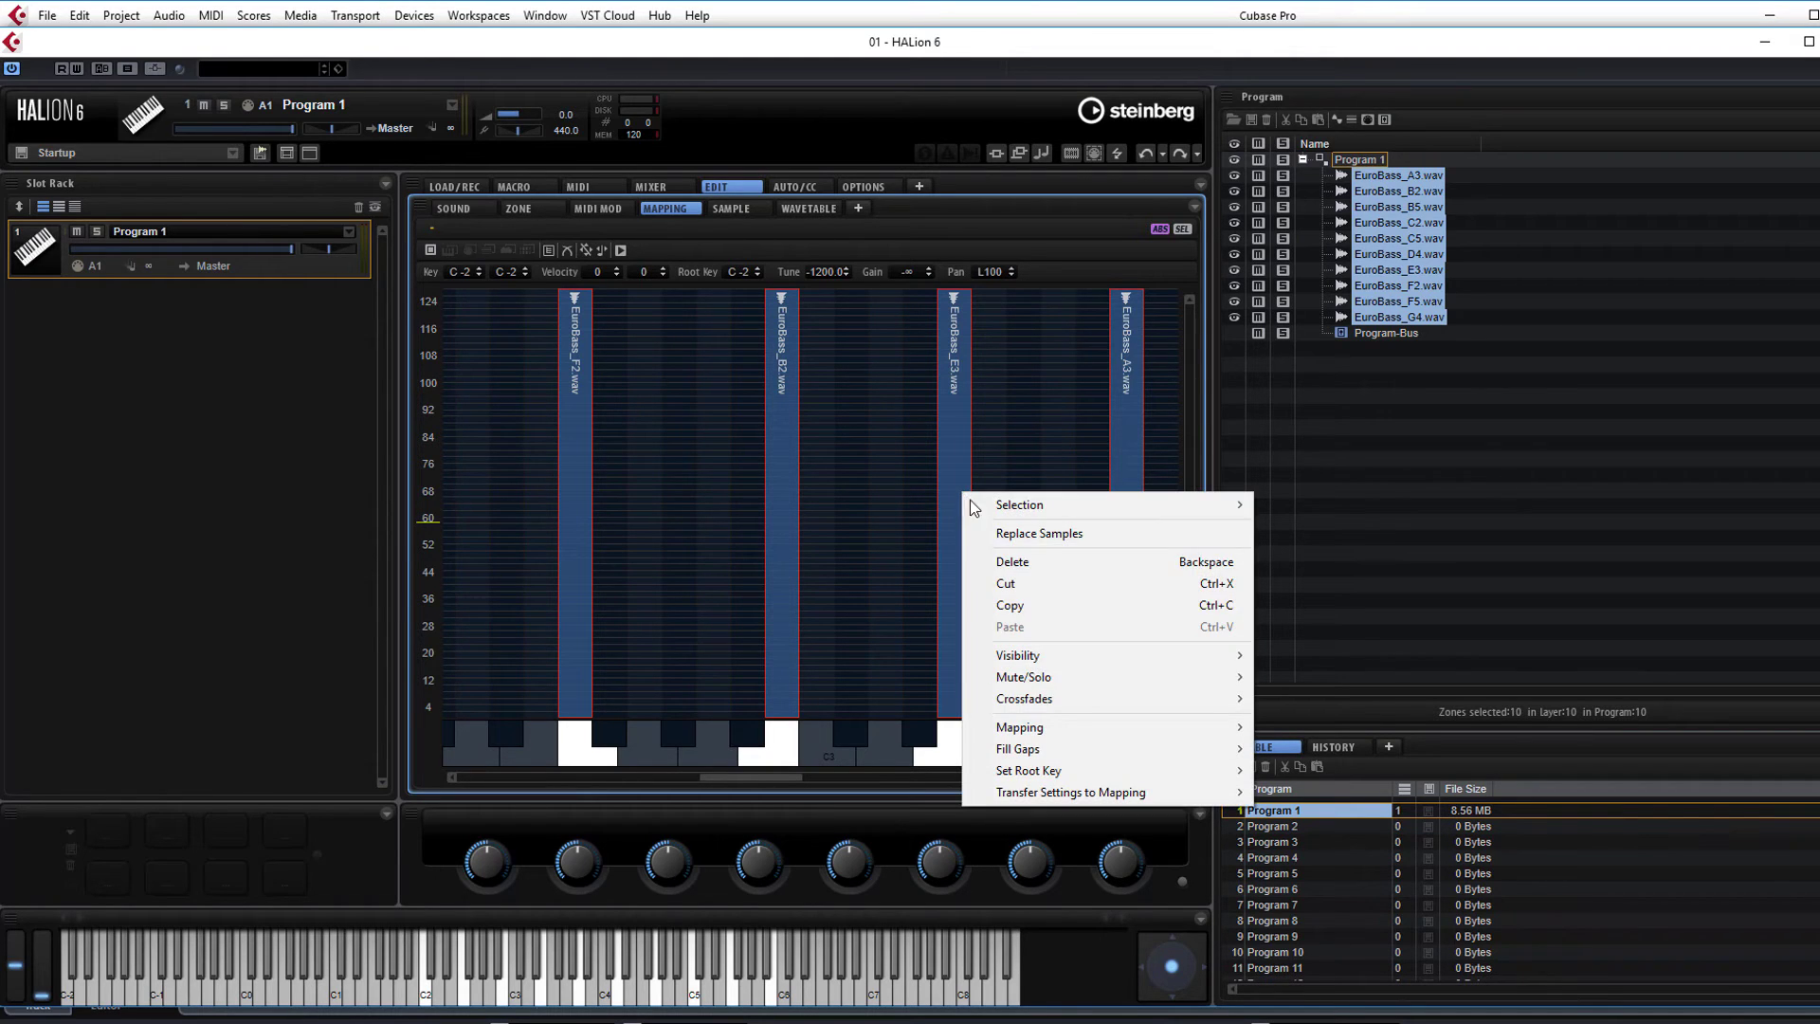
pyautogui.moveTo(1166, 726)
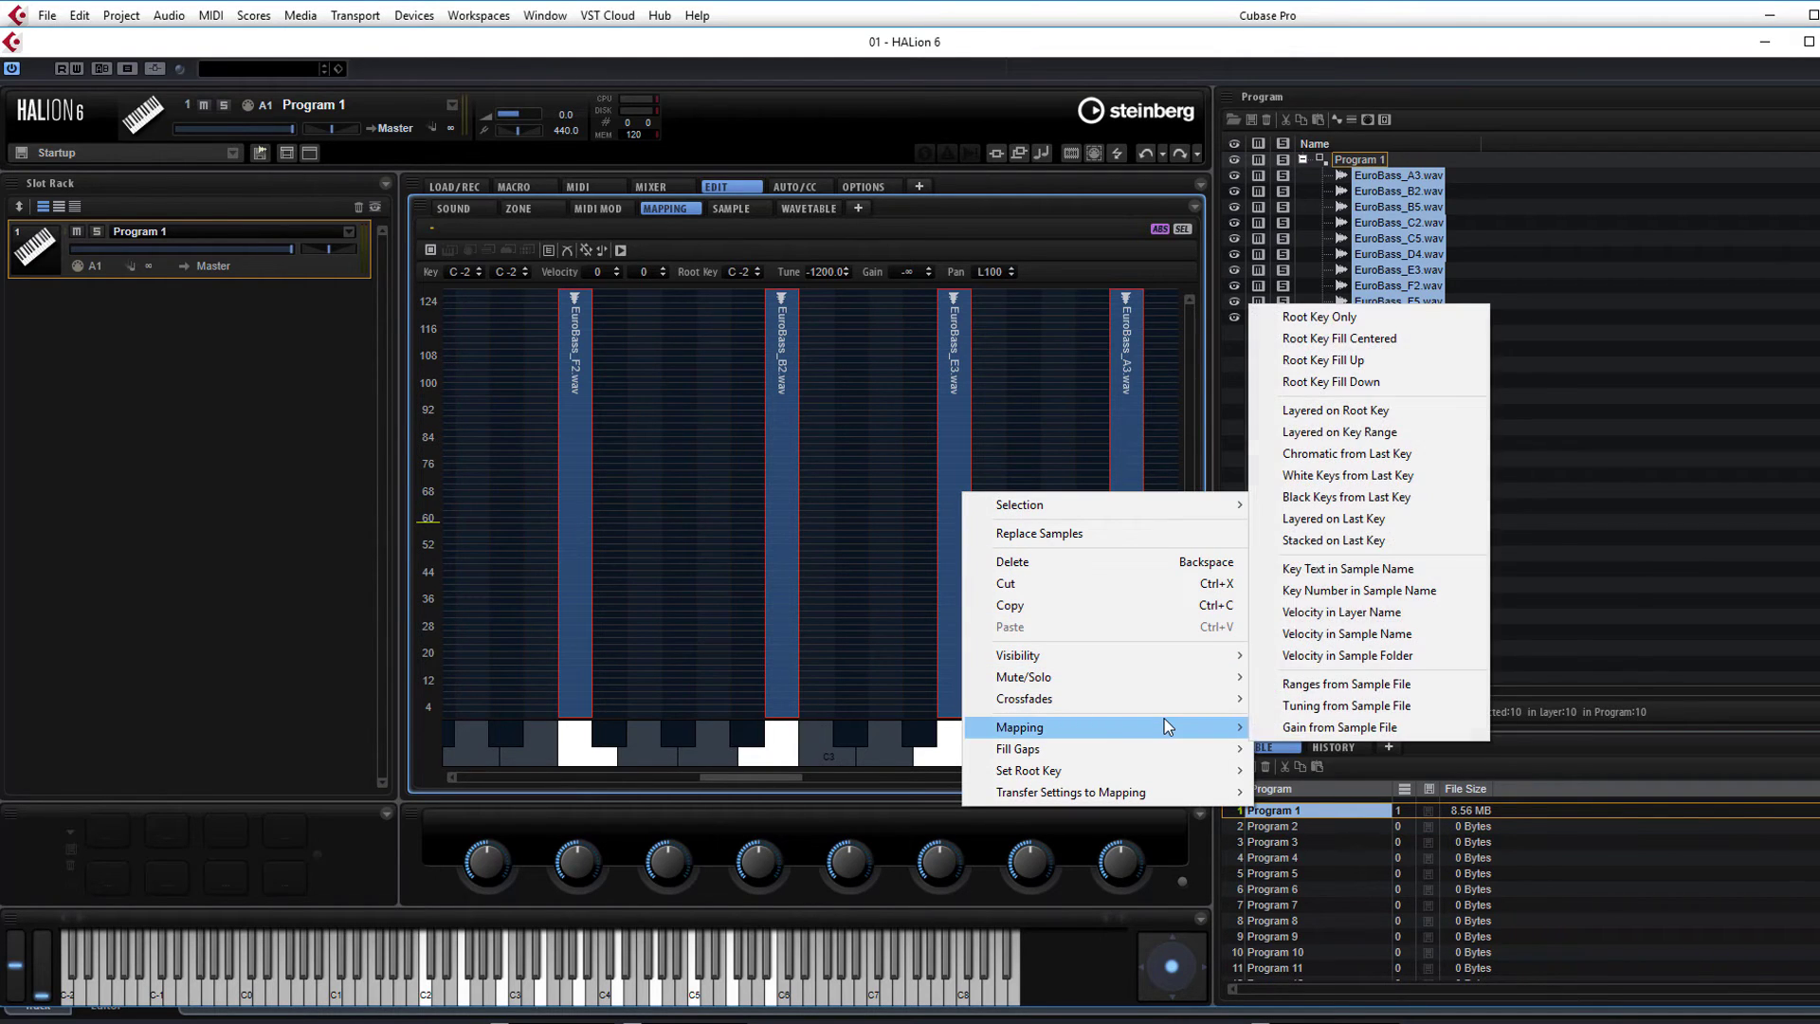
pyautogui.click(1421, 359)
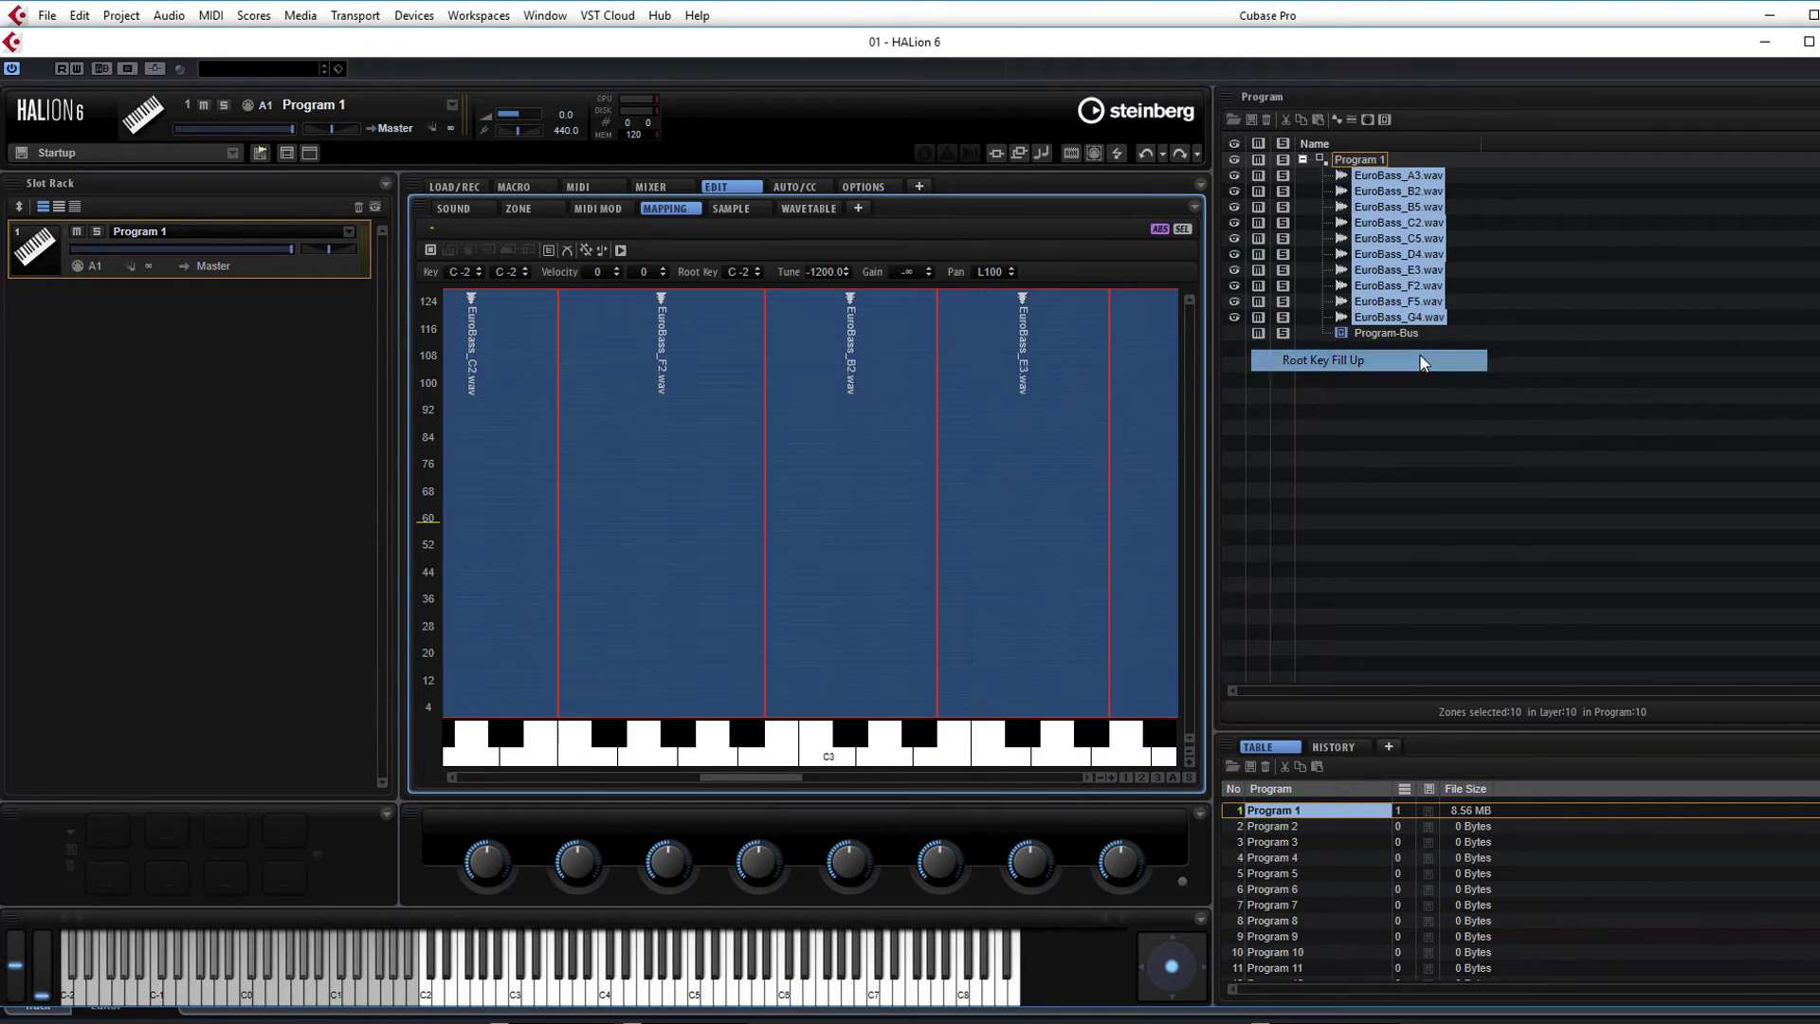
# Fill the empty keys below the lowest EuroBass zone using Fill Gaps, Pitch Only.
pyautogui.click(1102, 777)
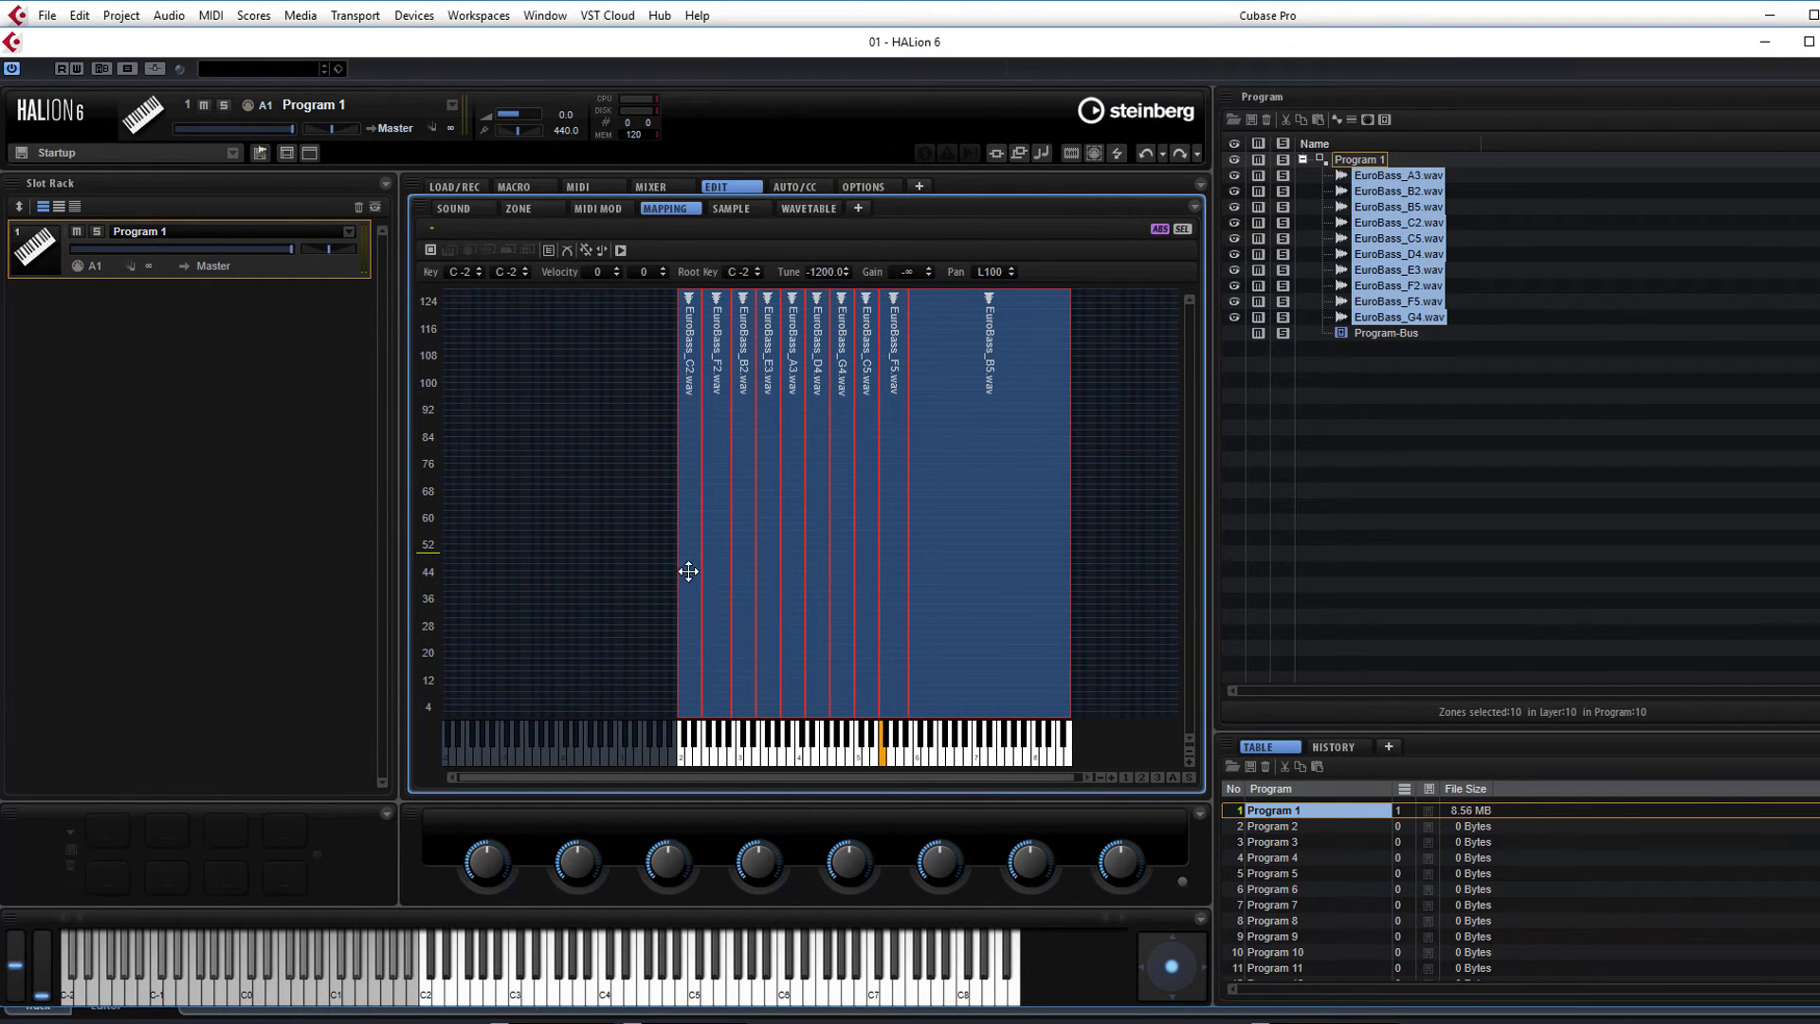
pyautogui.rightClick(689, 576)
pyautogui.moveTo(756, 809)
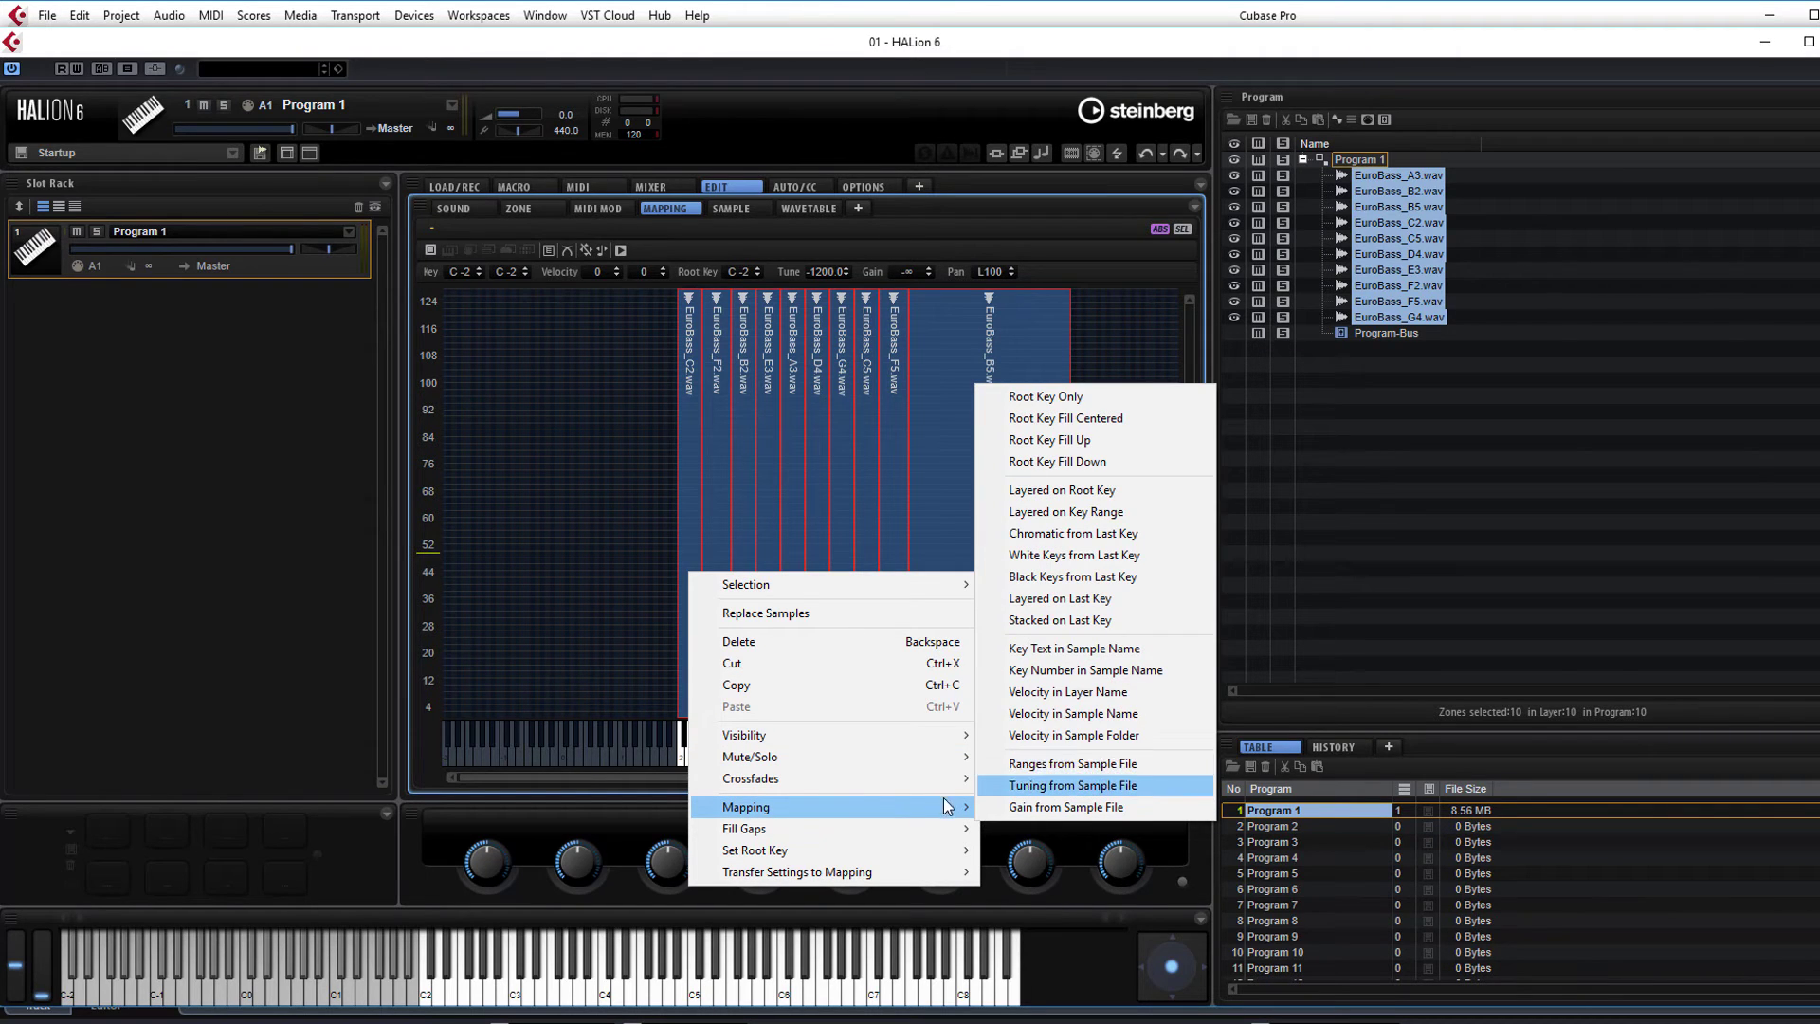
pyautogui.moveTo(927, 830)
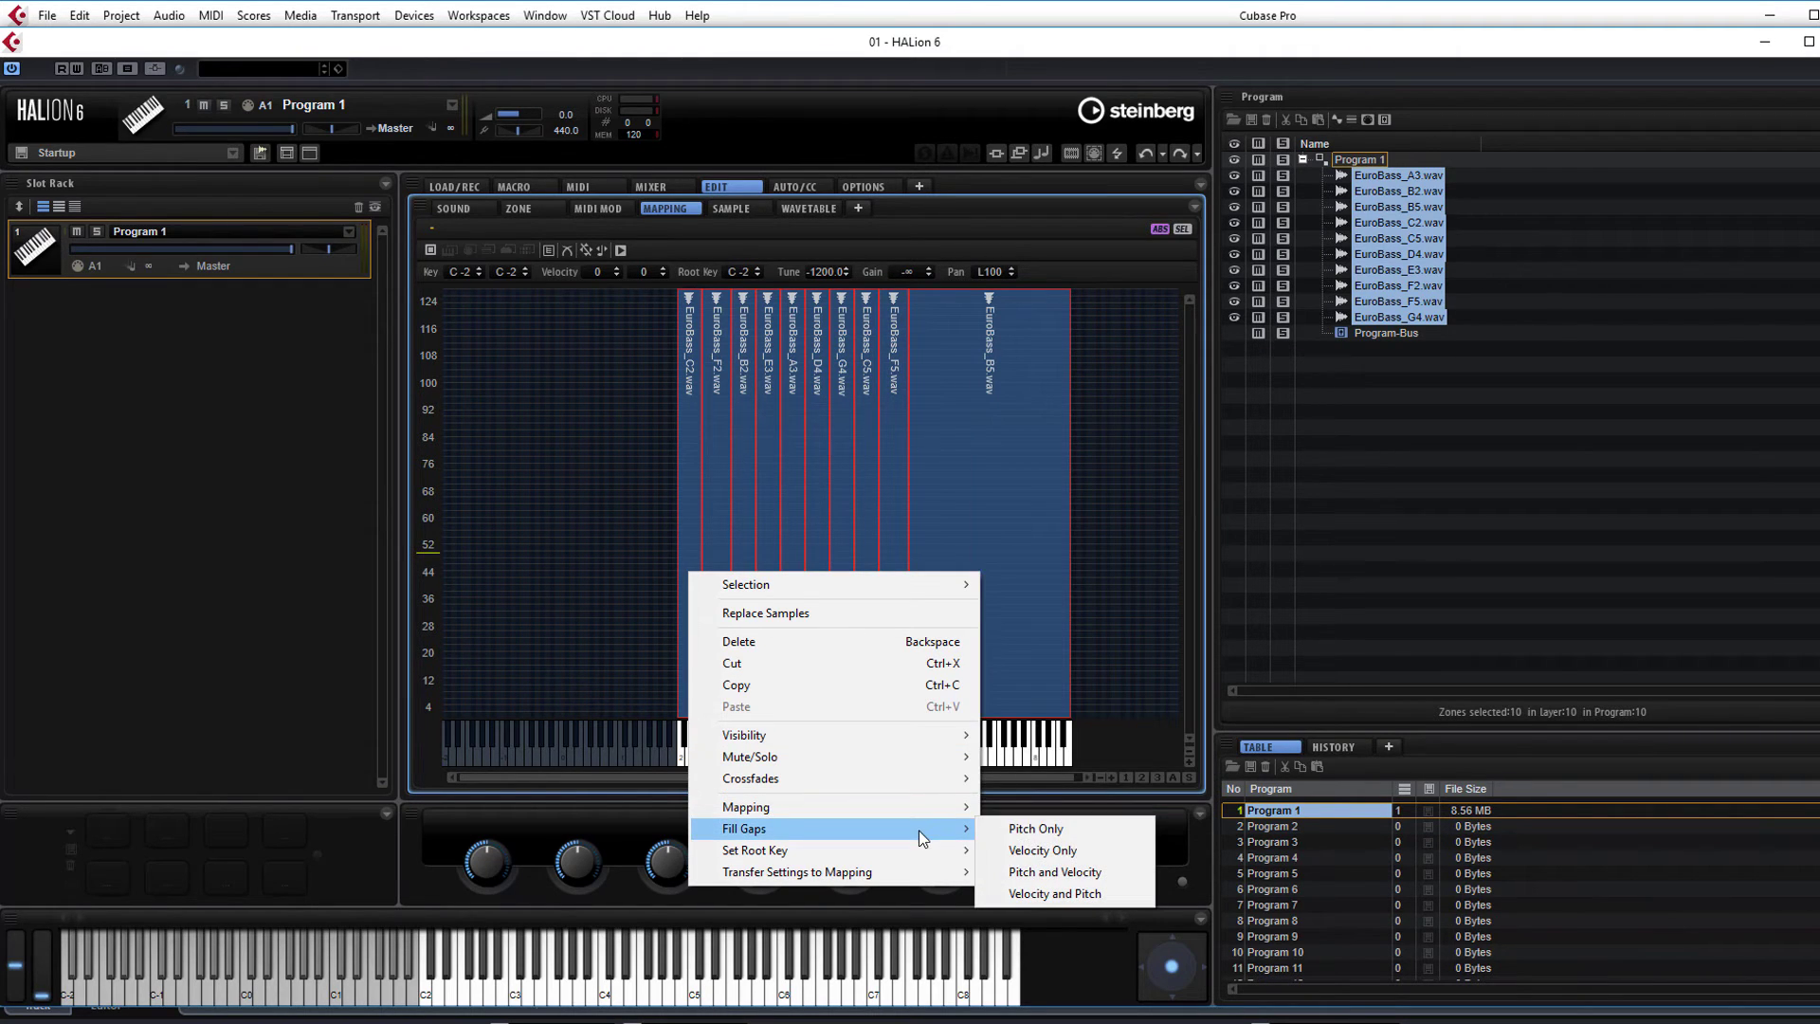
pyautogui.click(1073, 838)
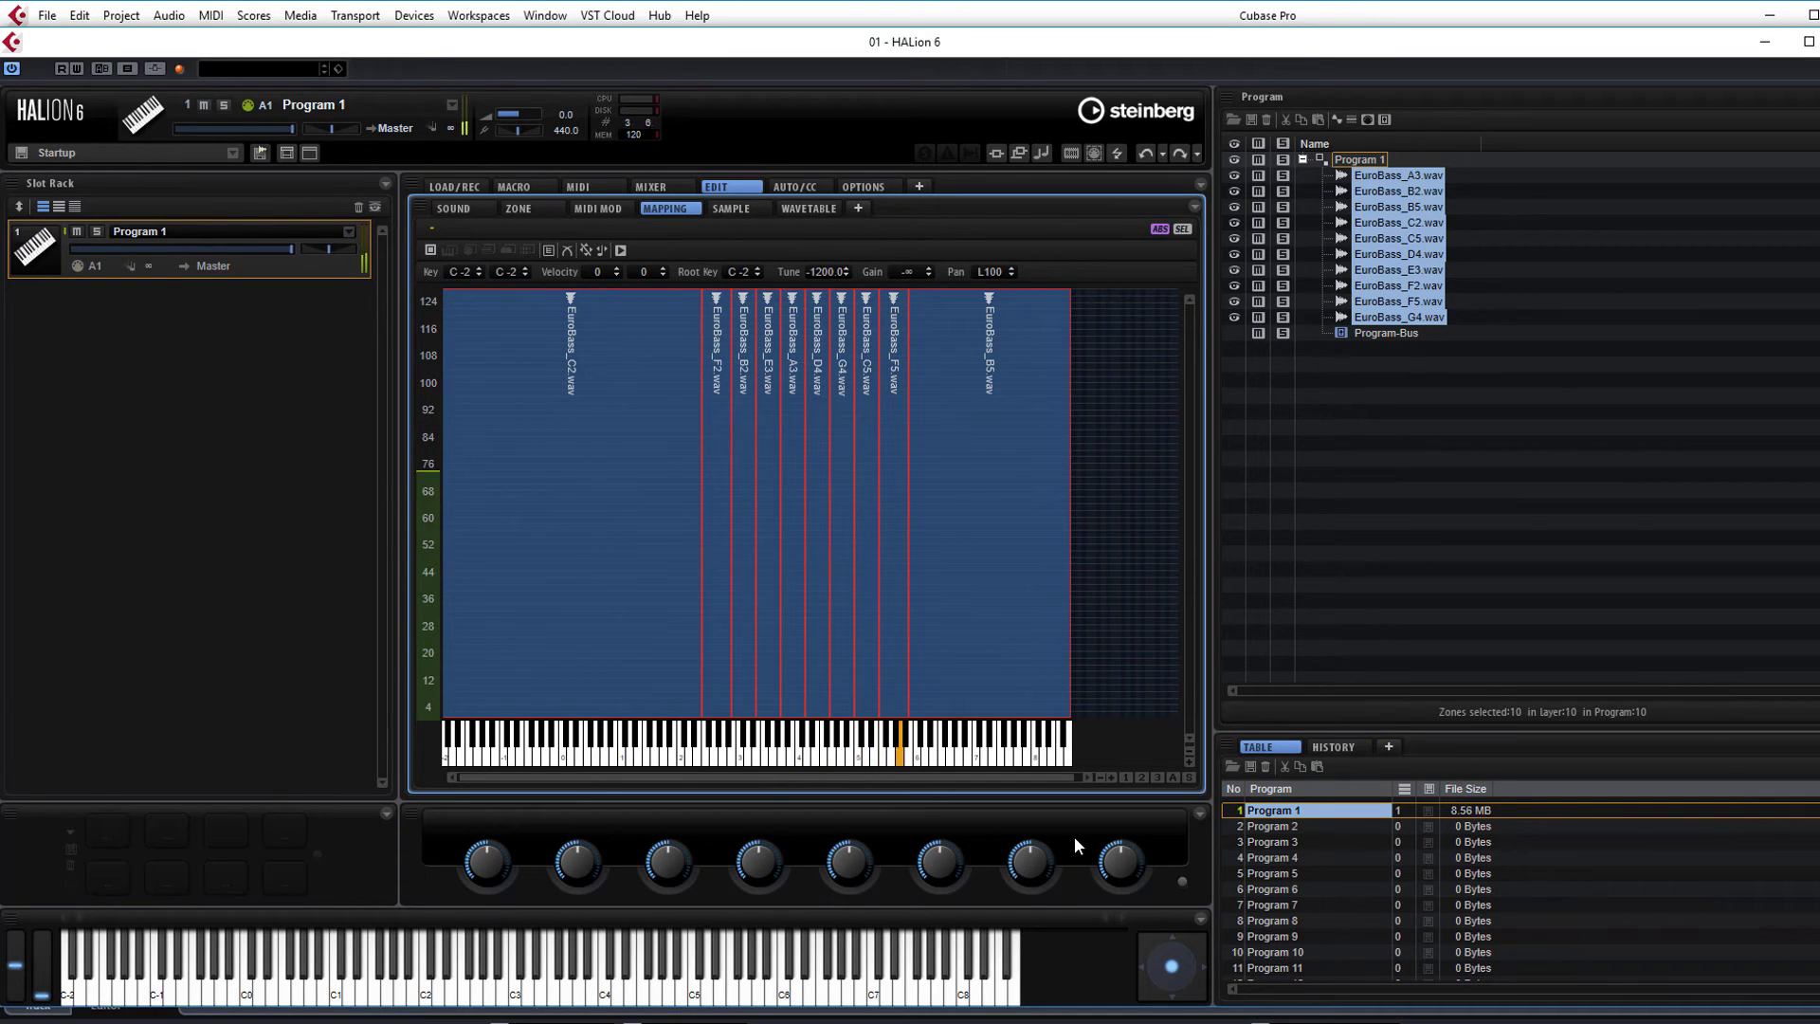
# Select all EuroBass zones in the key map and delete them.
pyautogui.click(1130, 509)
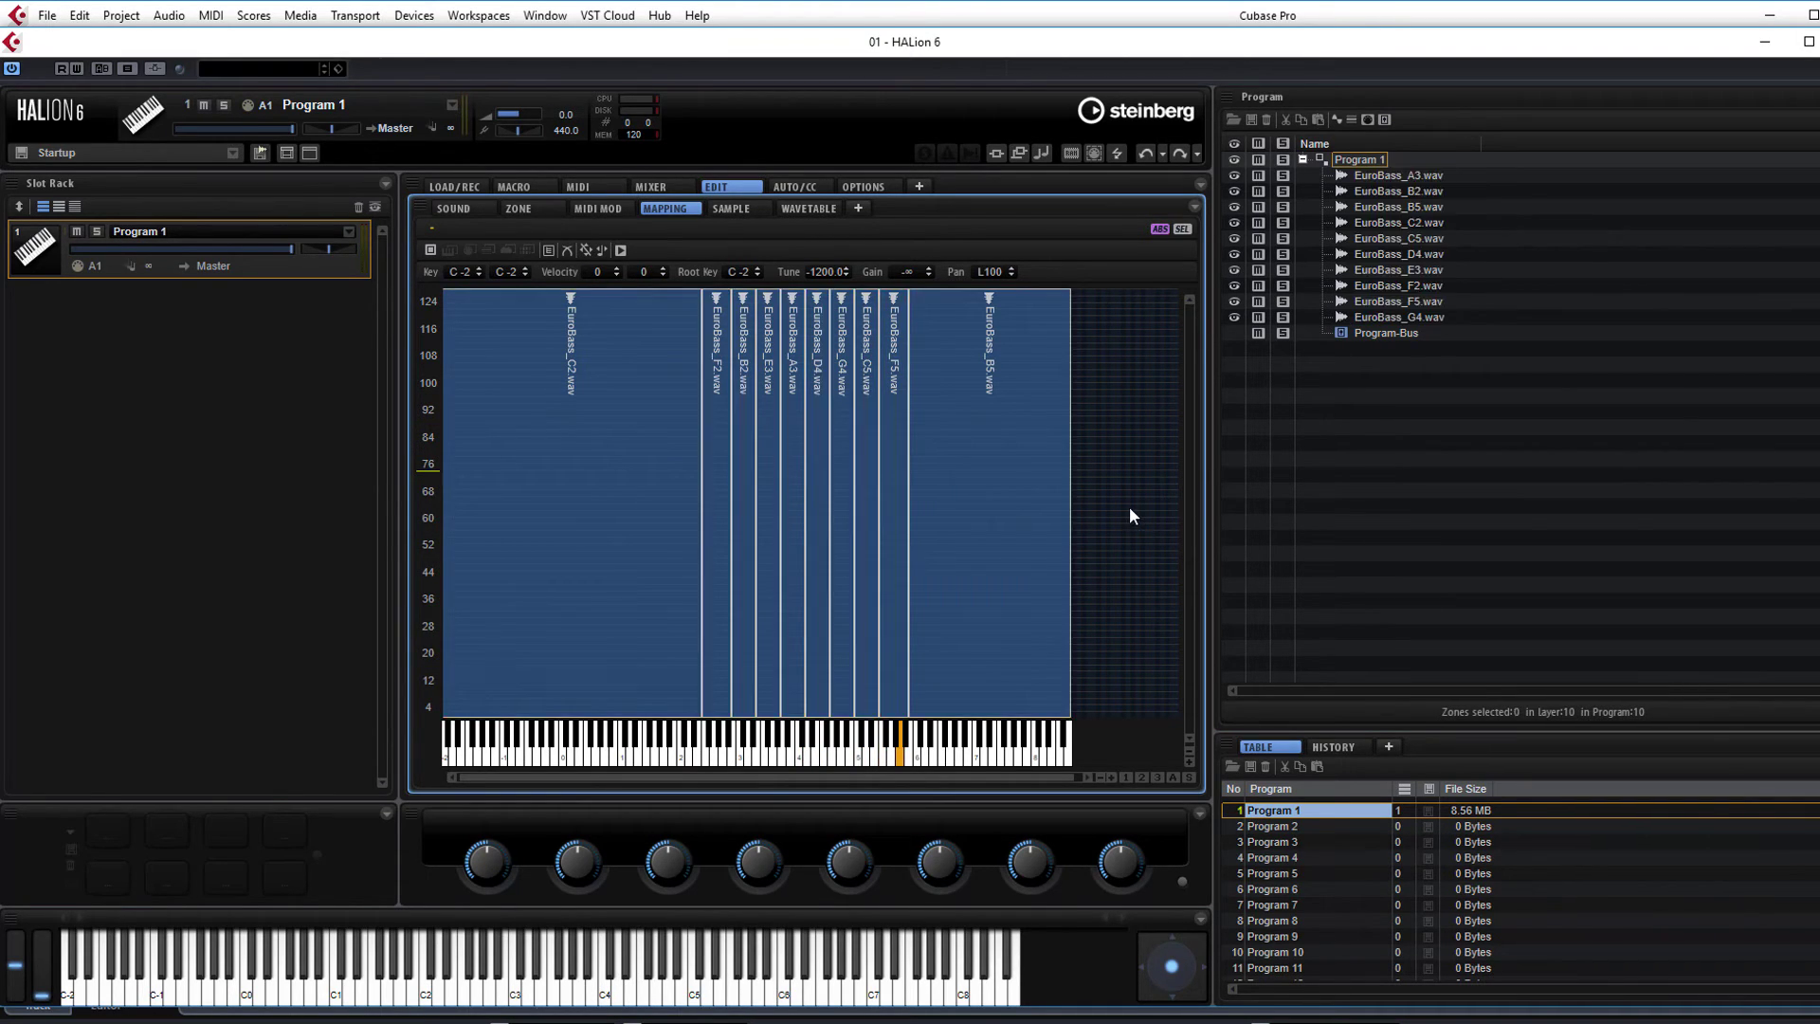
pyautogui.moveTo(1136, 502); pyautogui.dragTo(616, 606)
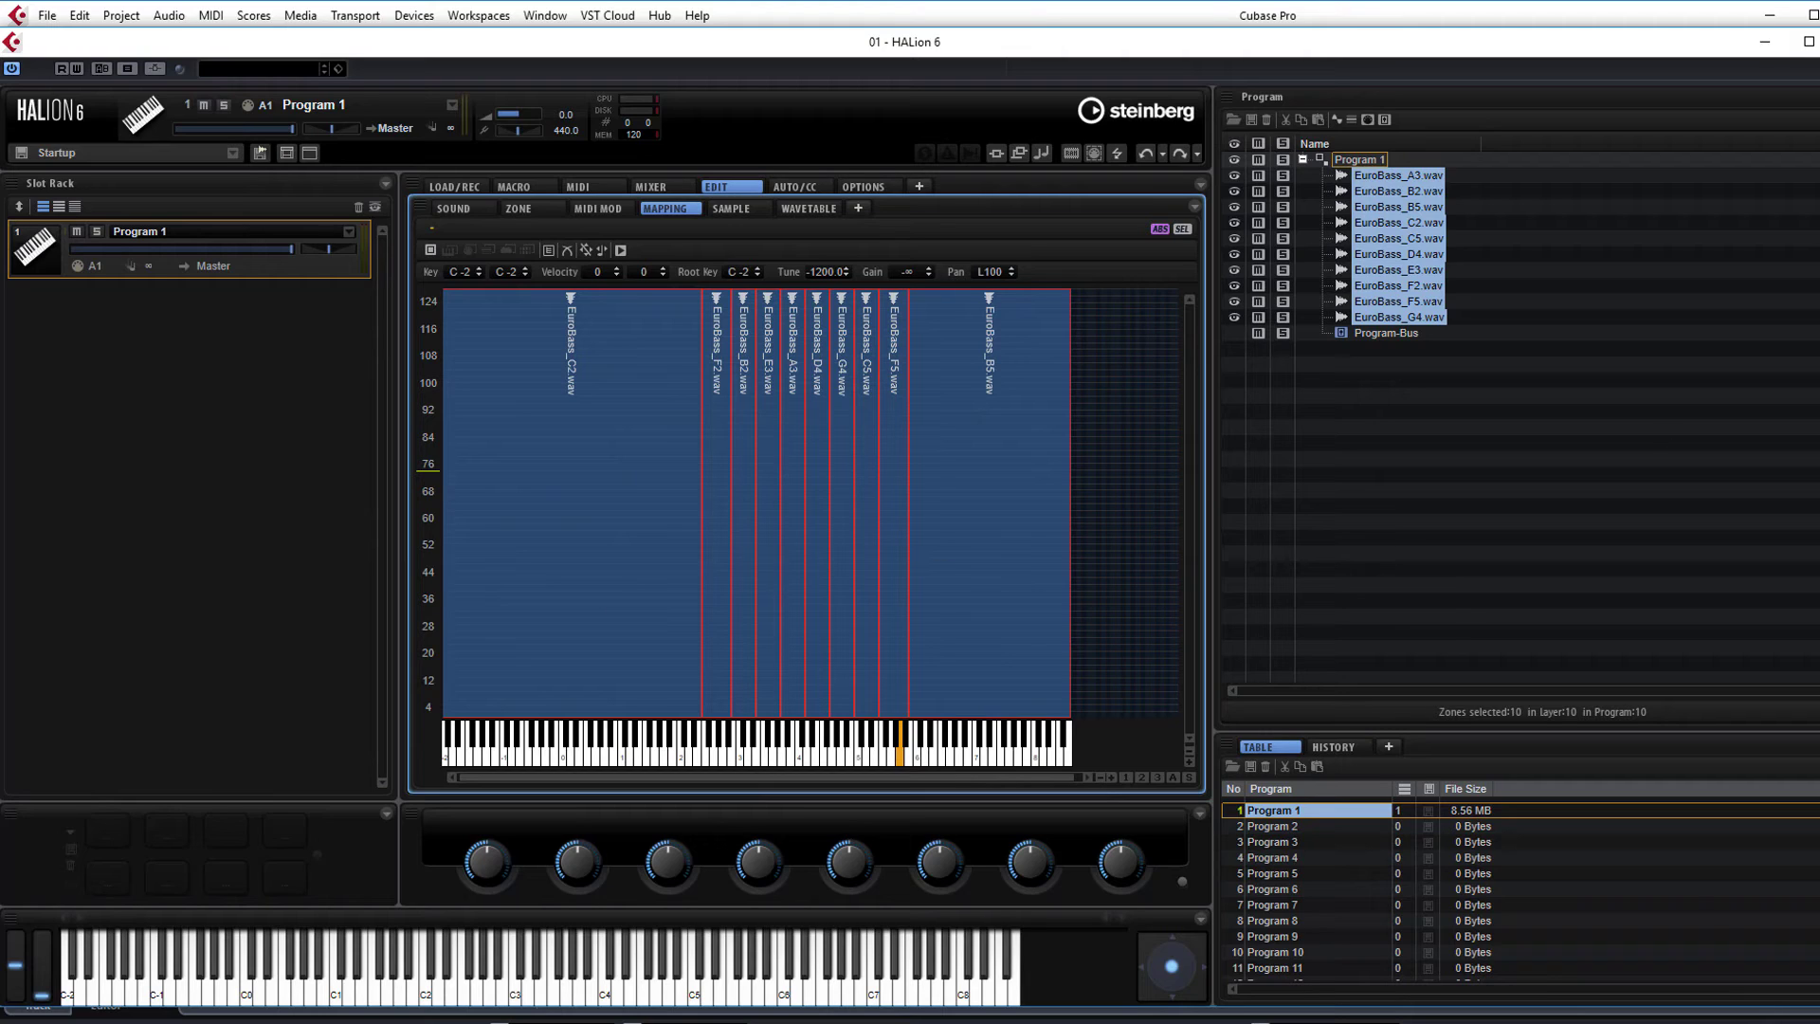
pyautogui.press('Delete')
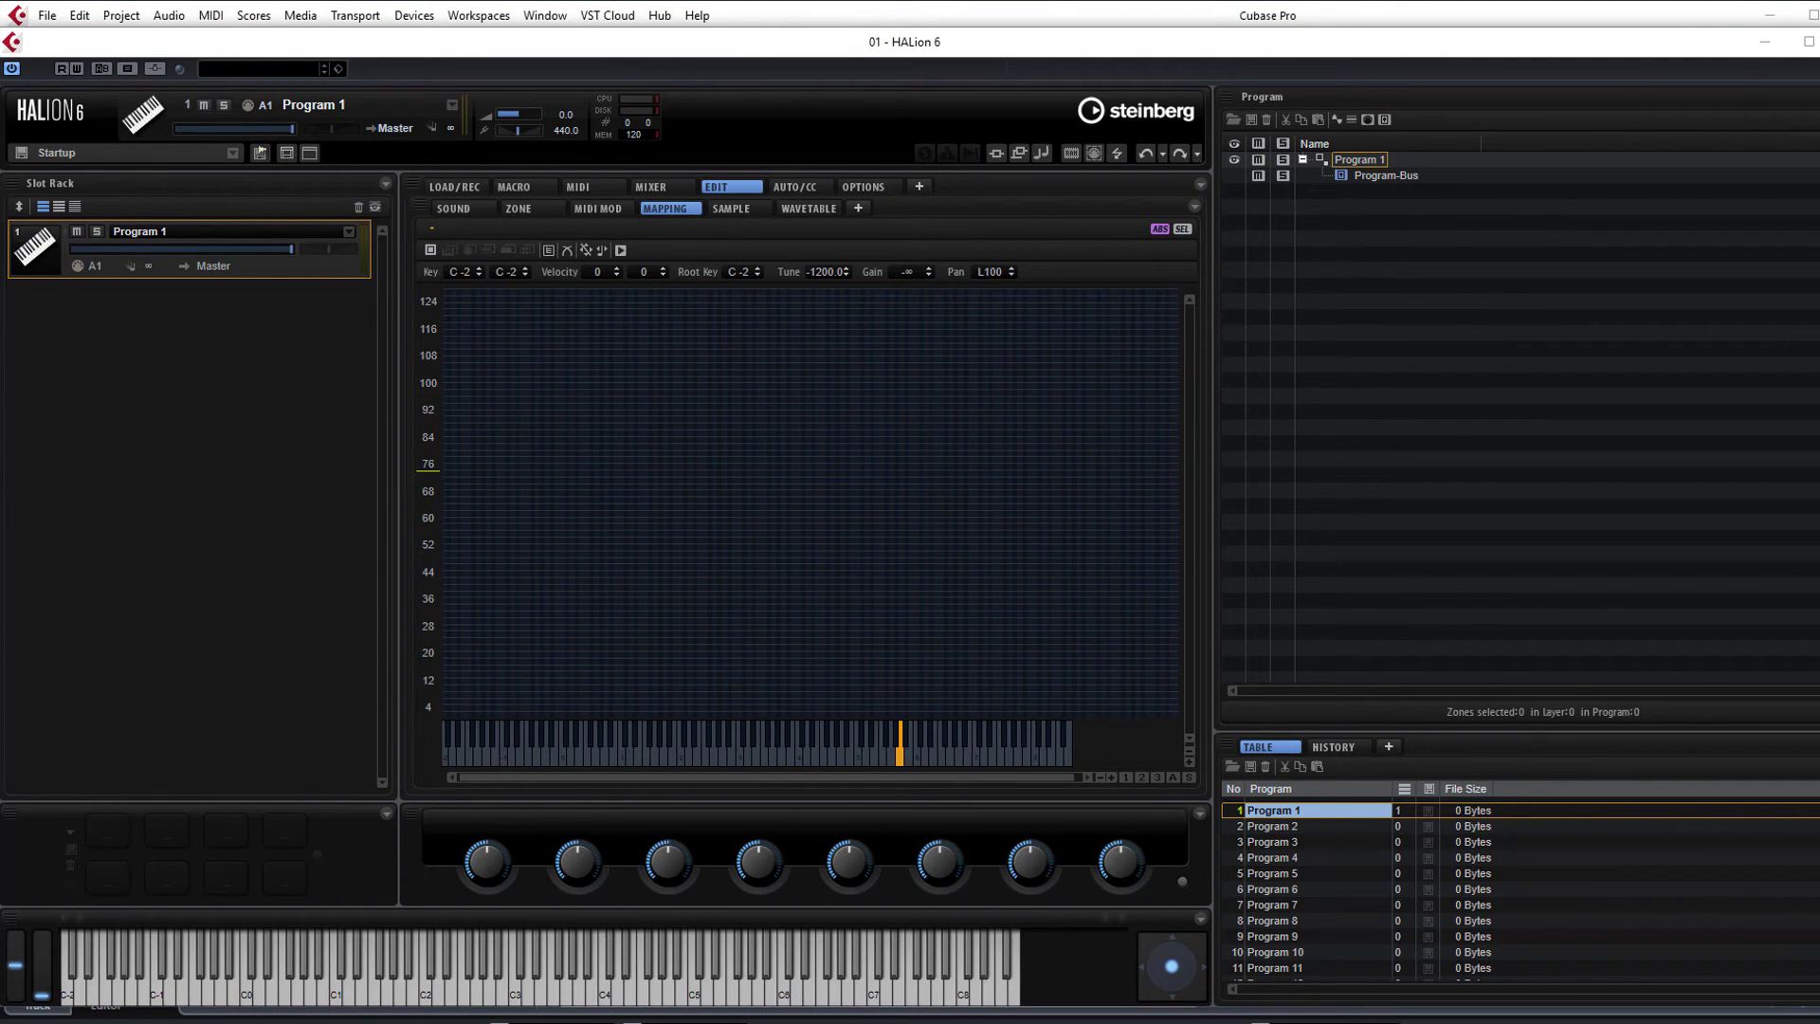
# Load the twelve BigSynth samples into the key map and map them with Key Text in Sample Name.
pyautogui.moveTo(732, 460); pyautogui.dragTo(667, 517)
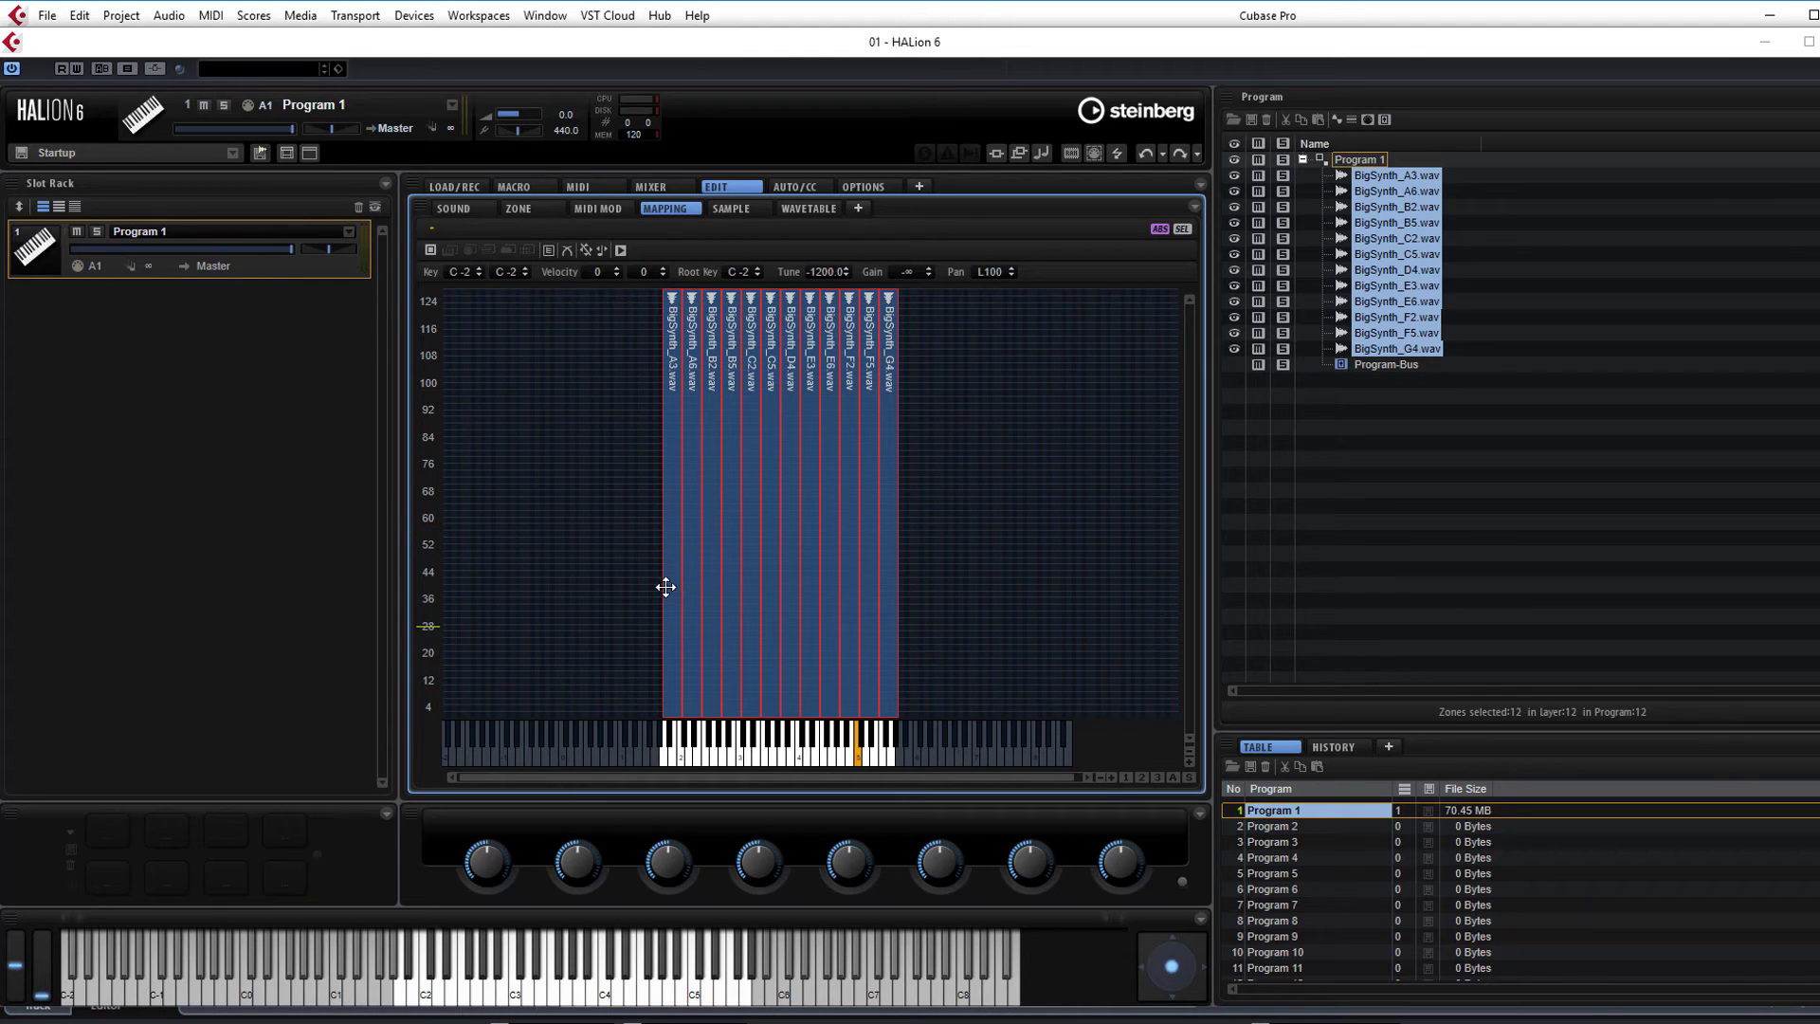
pyautogui.rightClick(669, 591)
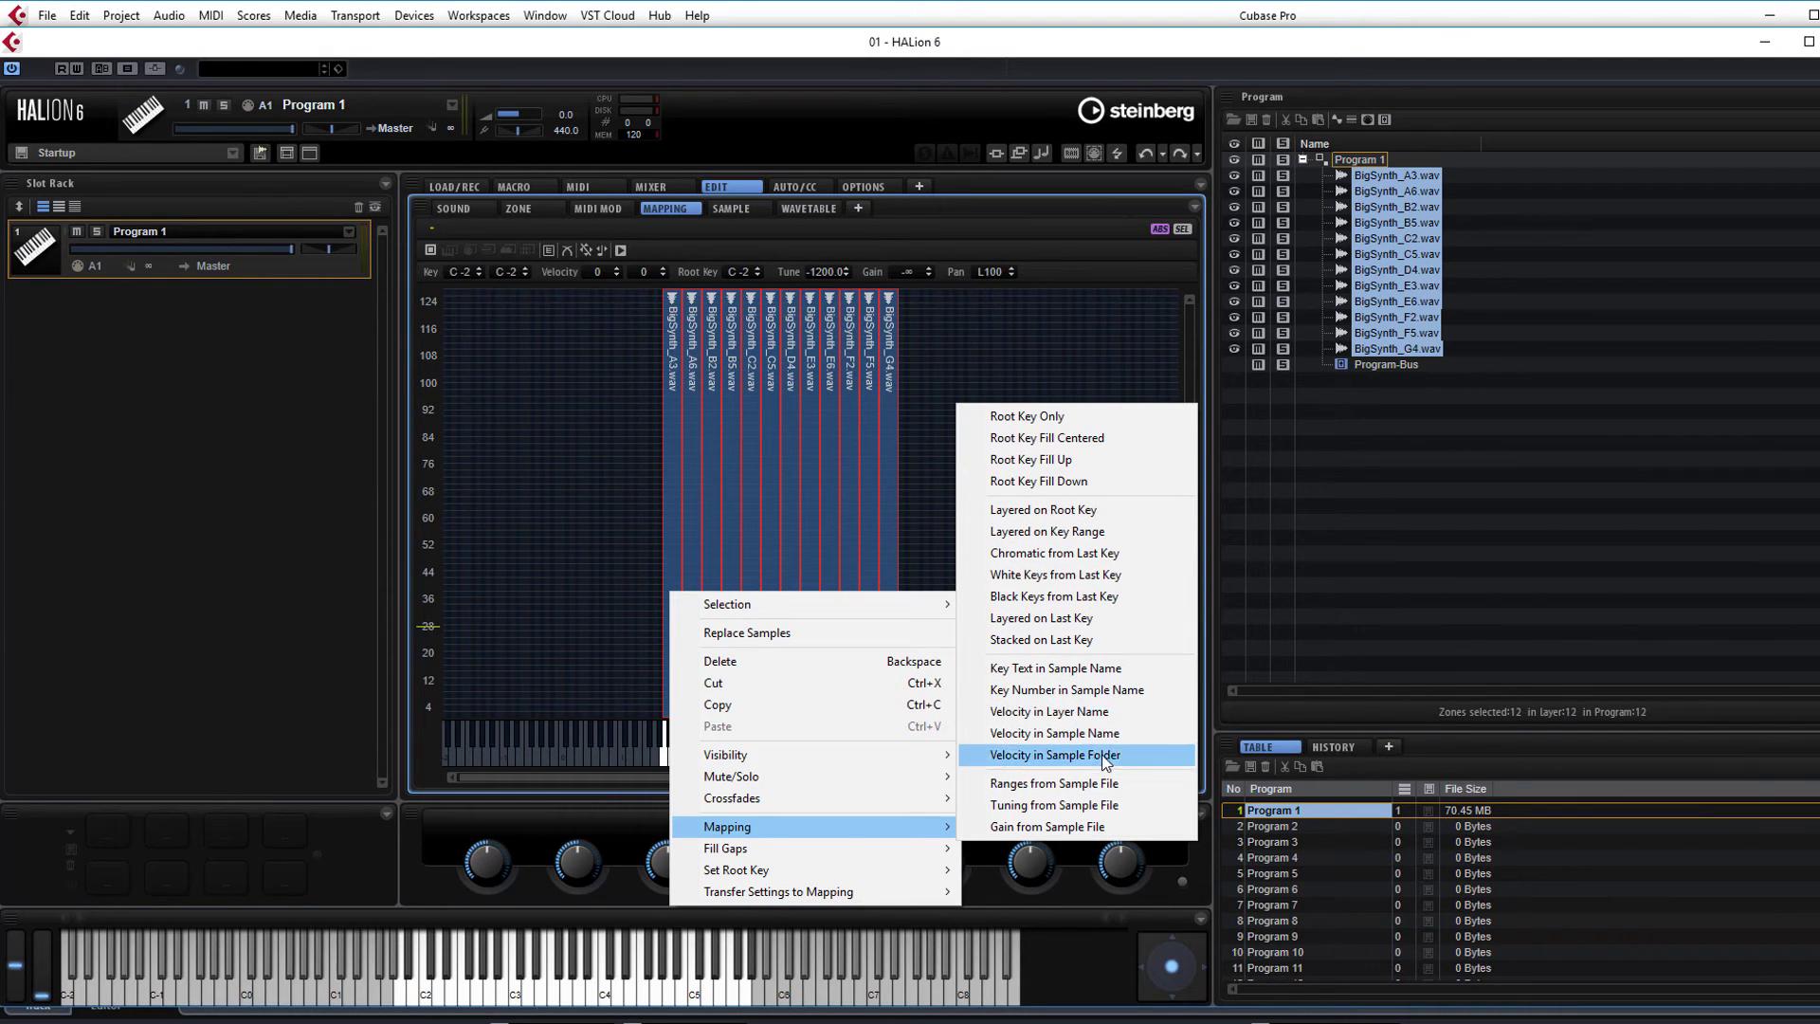
pyautogui.click(1103, 669)
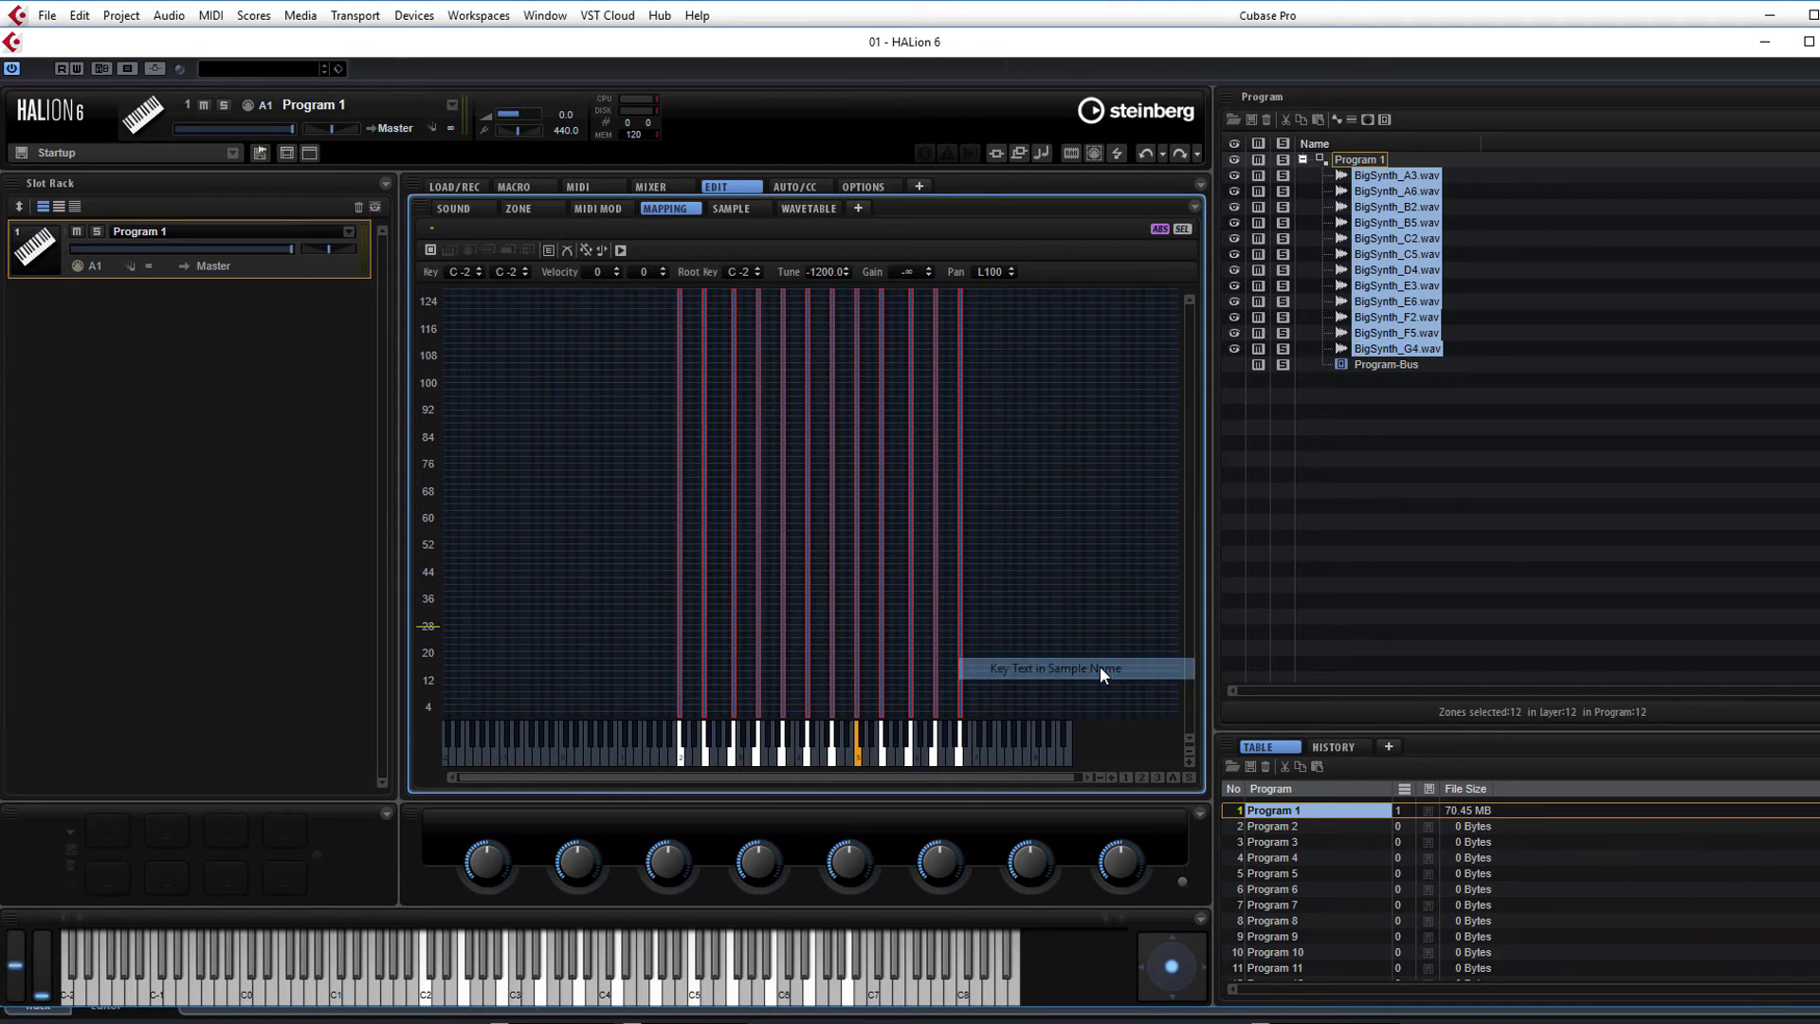
# Extend the BigSynth zones upward to the next zone with Root Key Fill Up.
pyautogui.click(1112, 778)
pyautogui.click(1112, 777)
pyautogui.click(1112, 778)
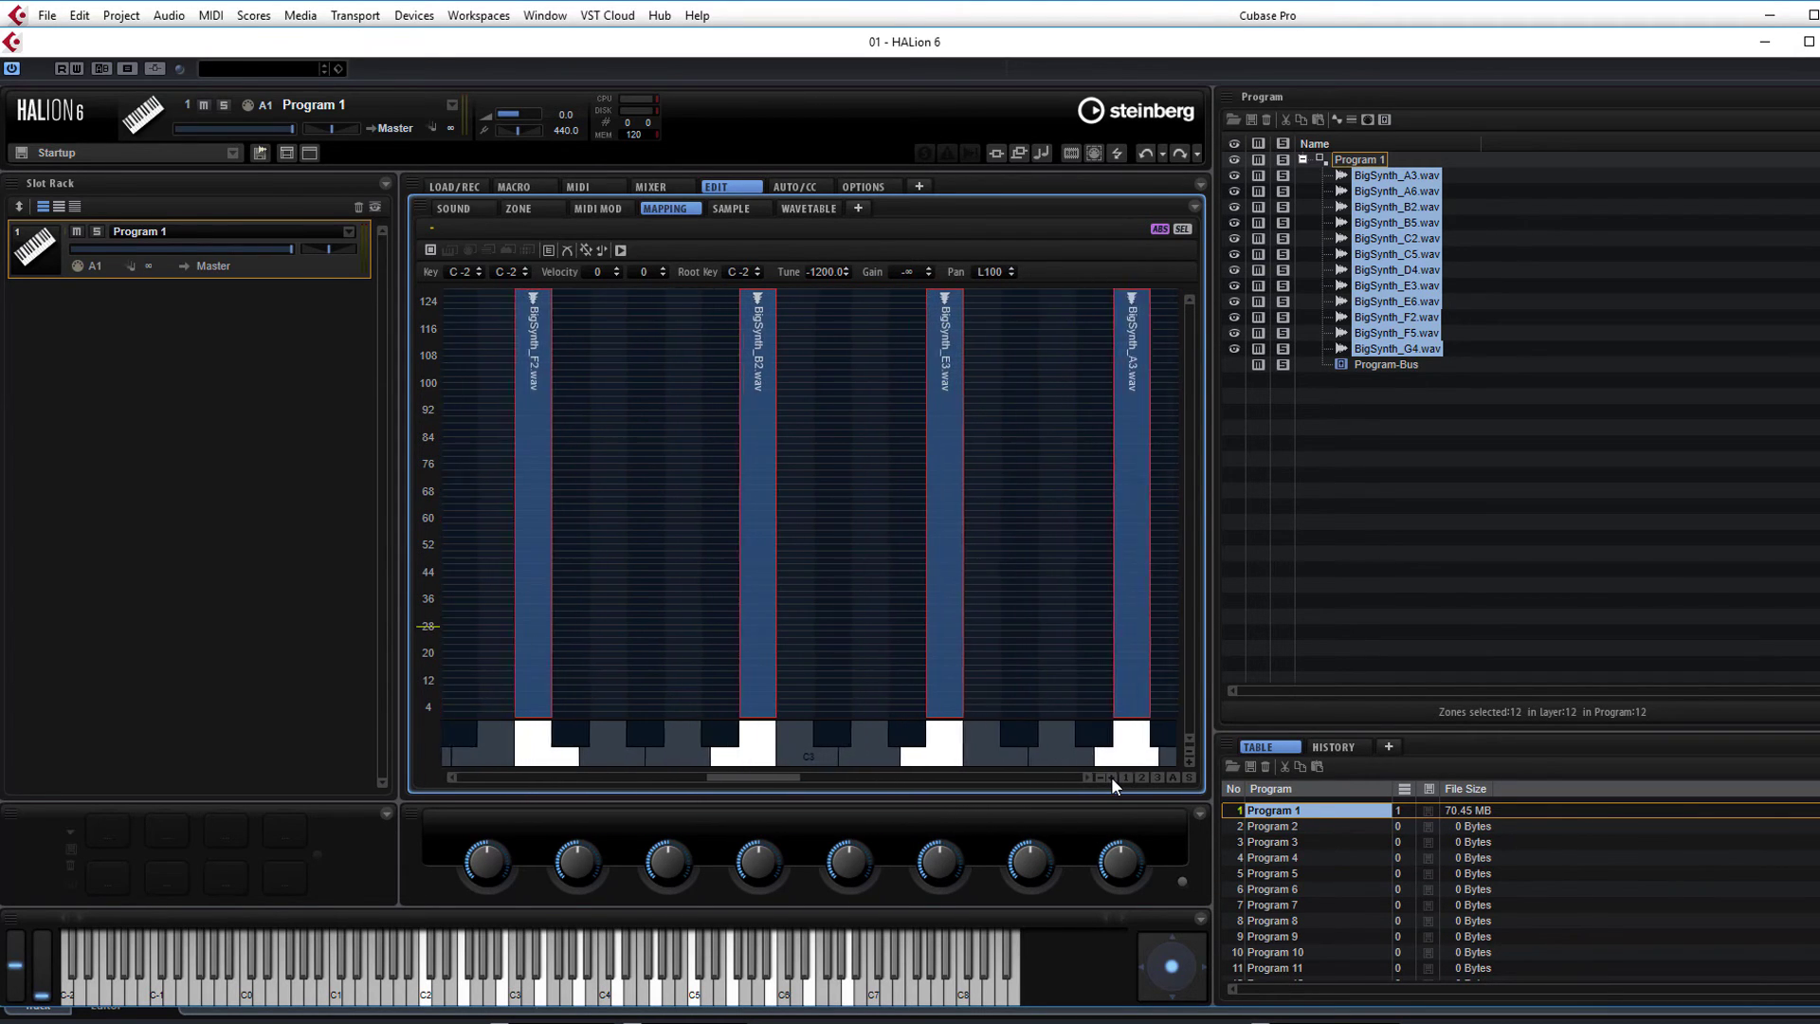
pyautogui.click(1112, 777)
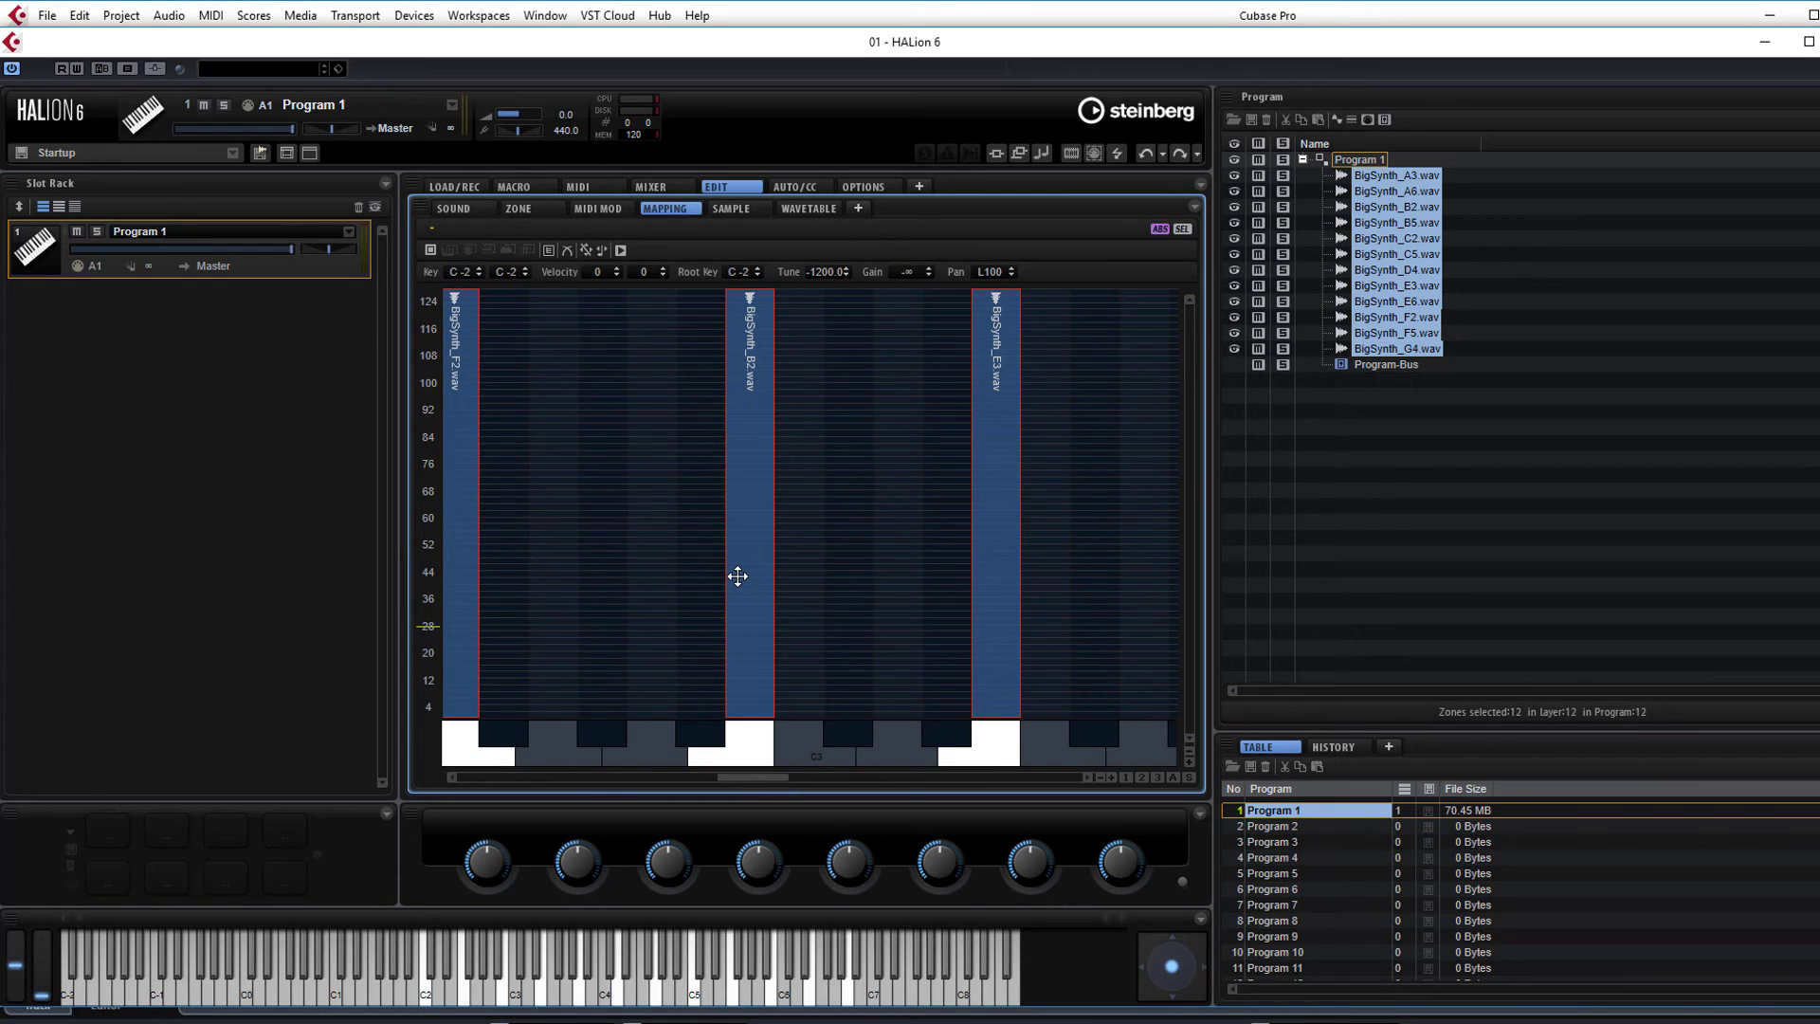
pyautogui.click(1098, 777)
pyautogui.click(1098, 777)
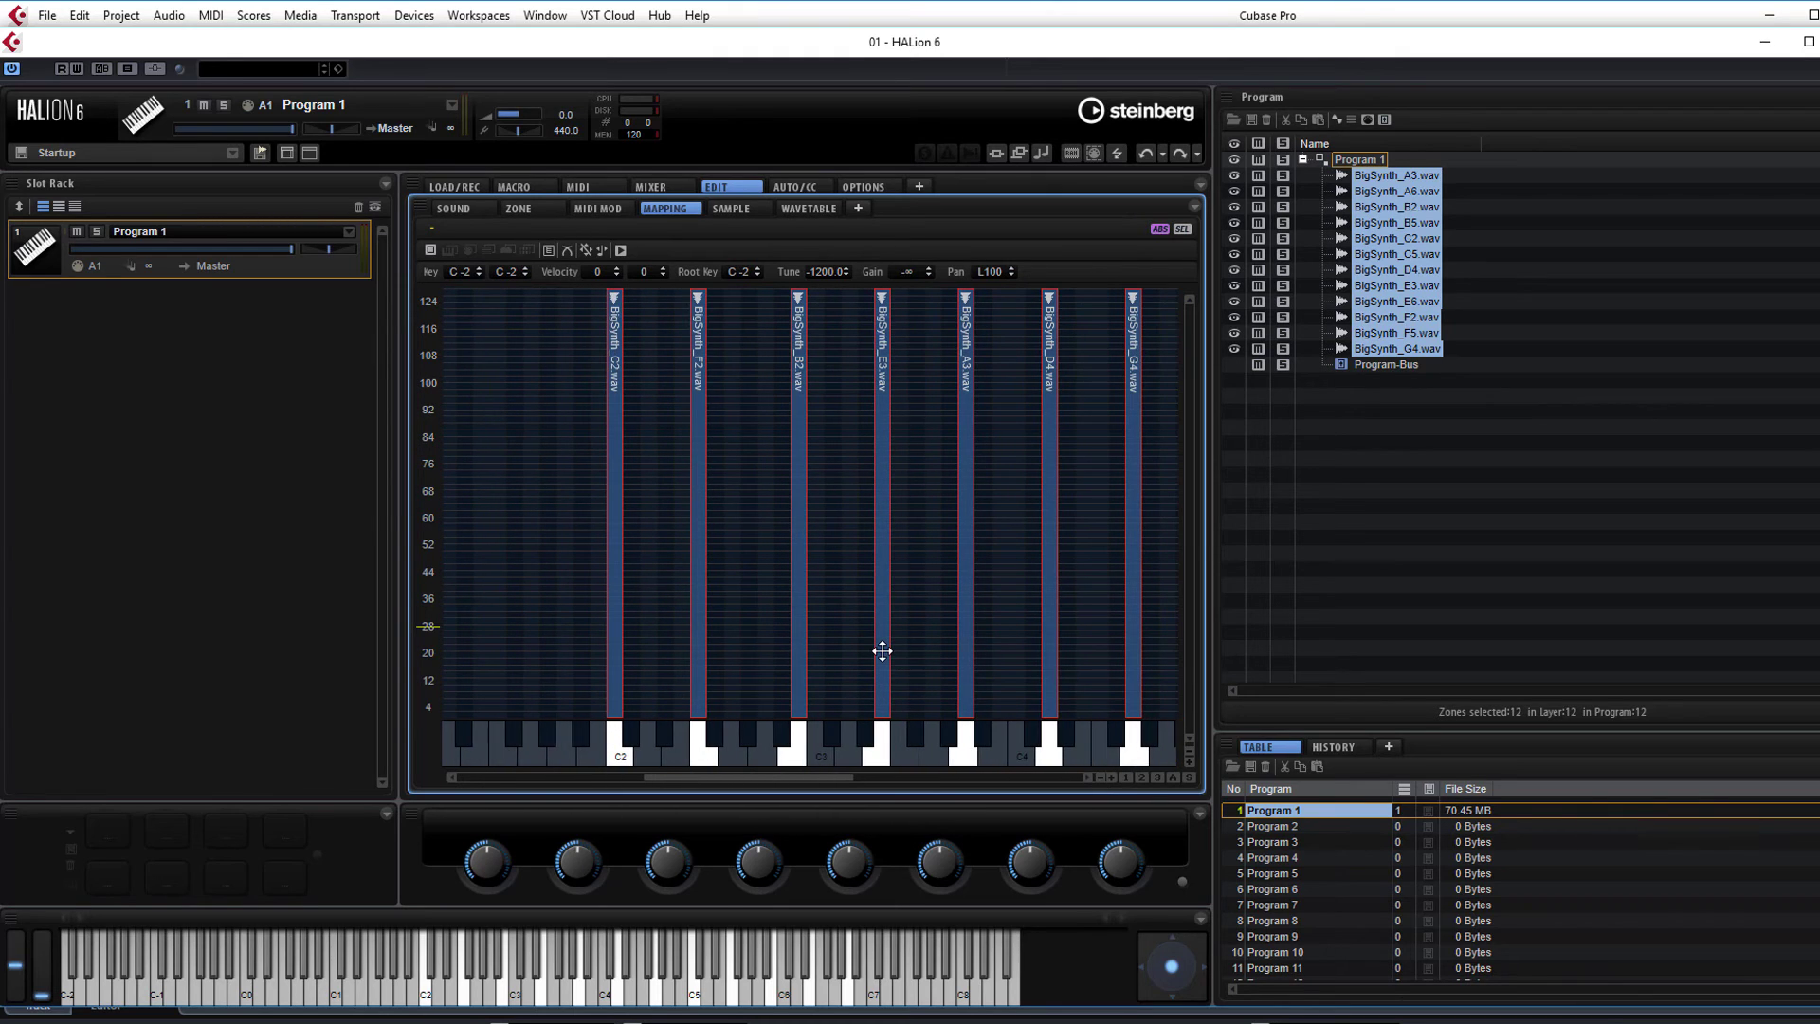
pyautogui.rightClick(882, 652)
pyautogui.moveTo(991, 883)
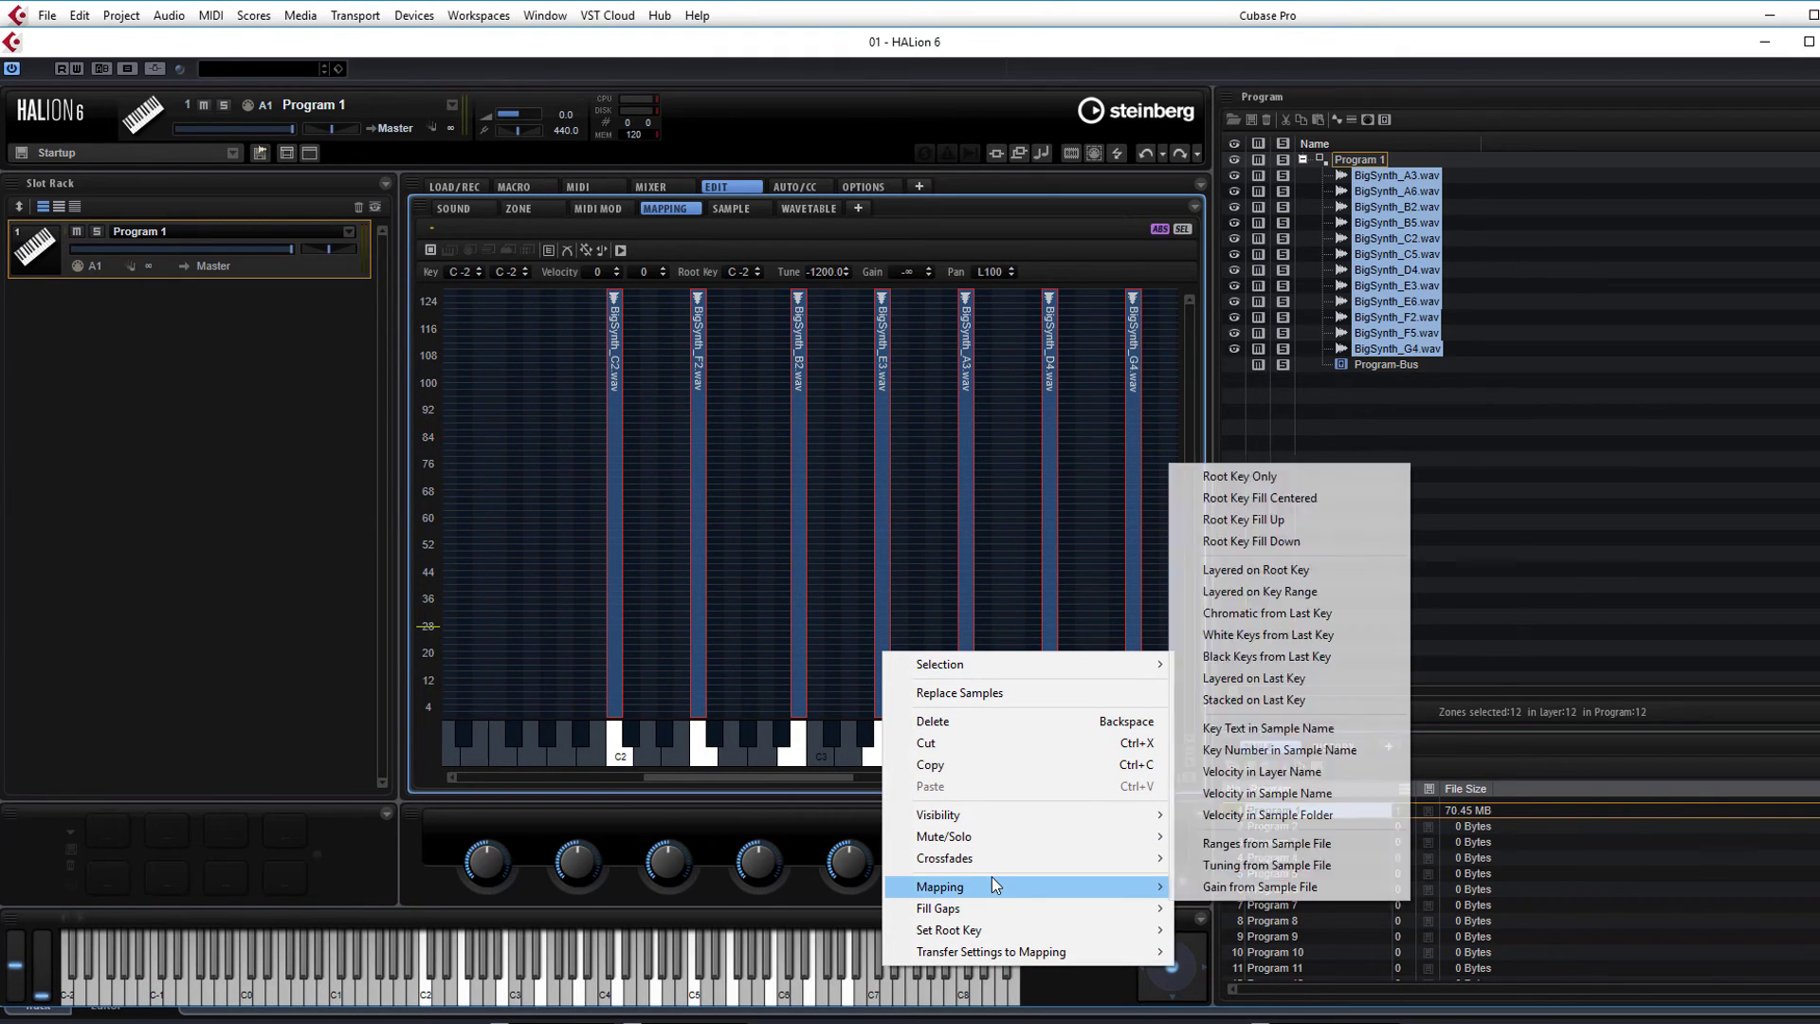
pyautogui.click(1318, 526)
# Fill the empty keys below the BigSynth_C2 zone using Fill Gaps, Pitch Only.
pyautogui.rightClick(617, 490)
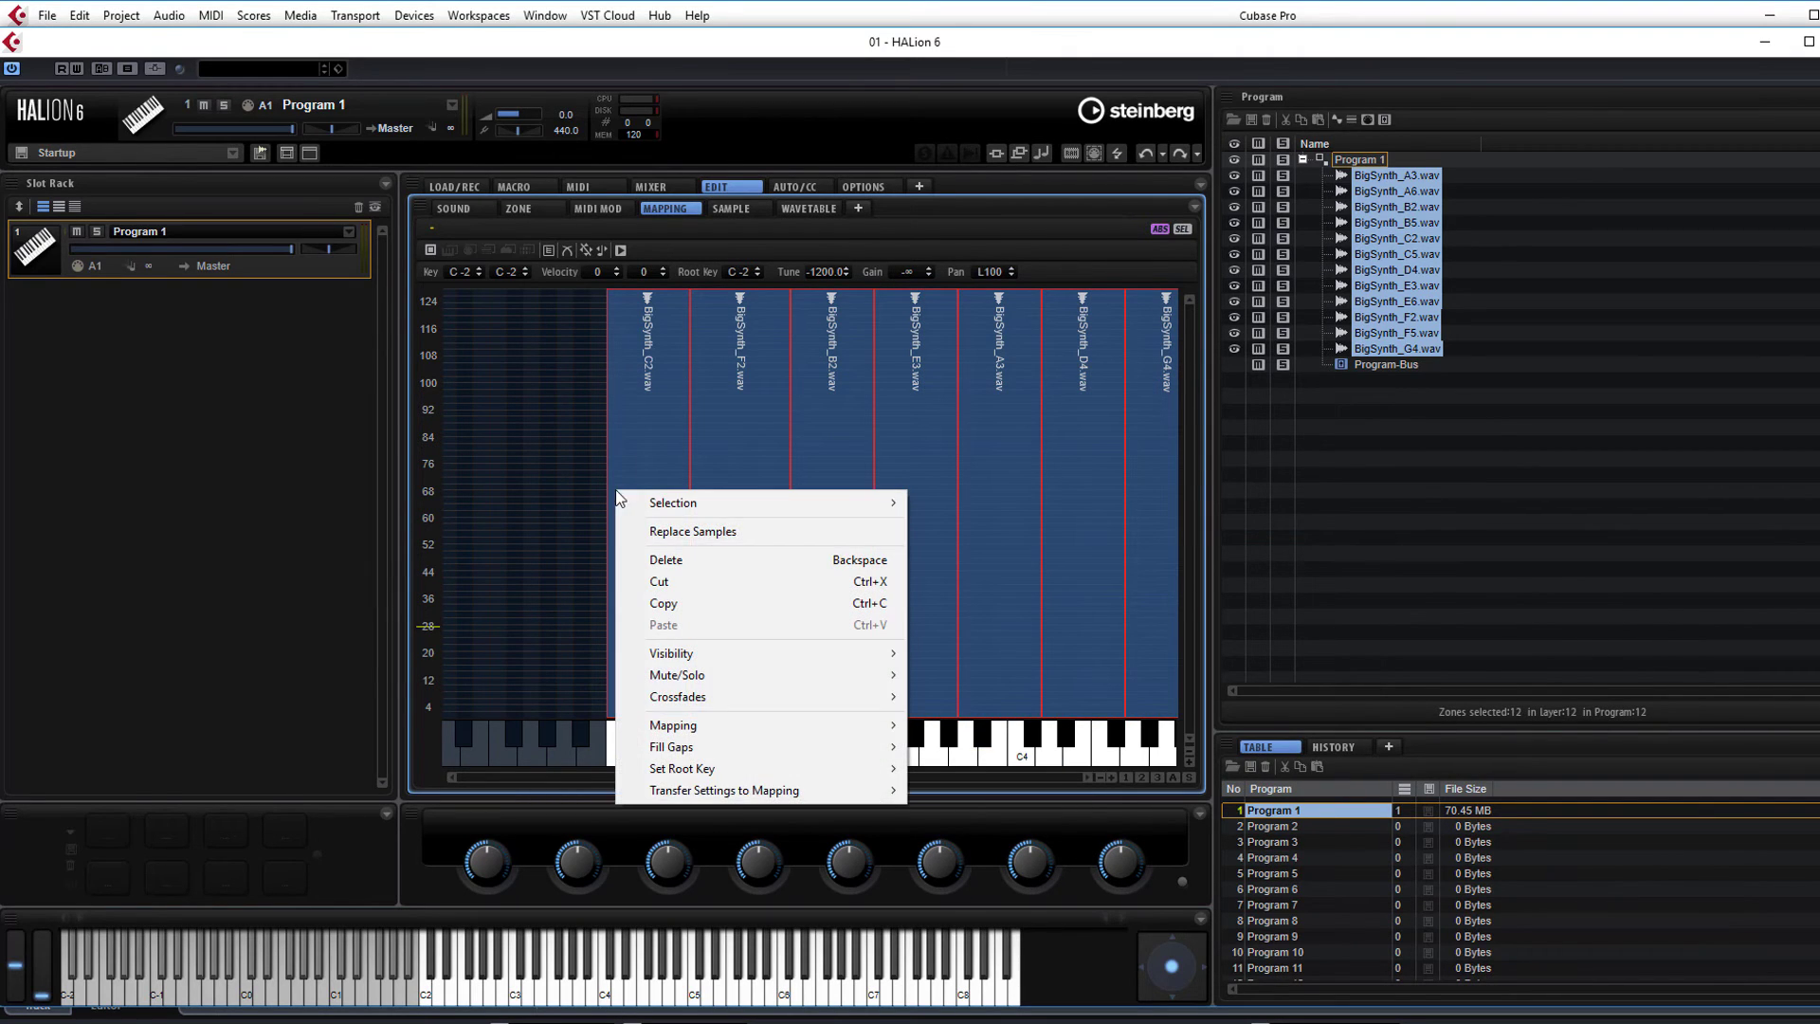
pyautogui.moveTo(764, 747)
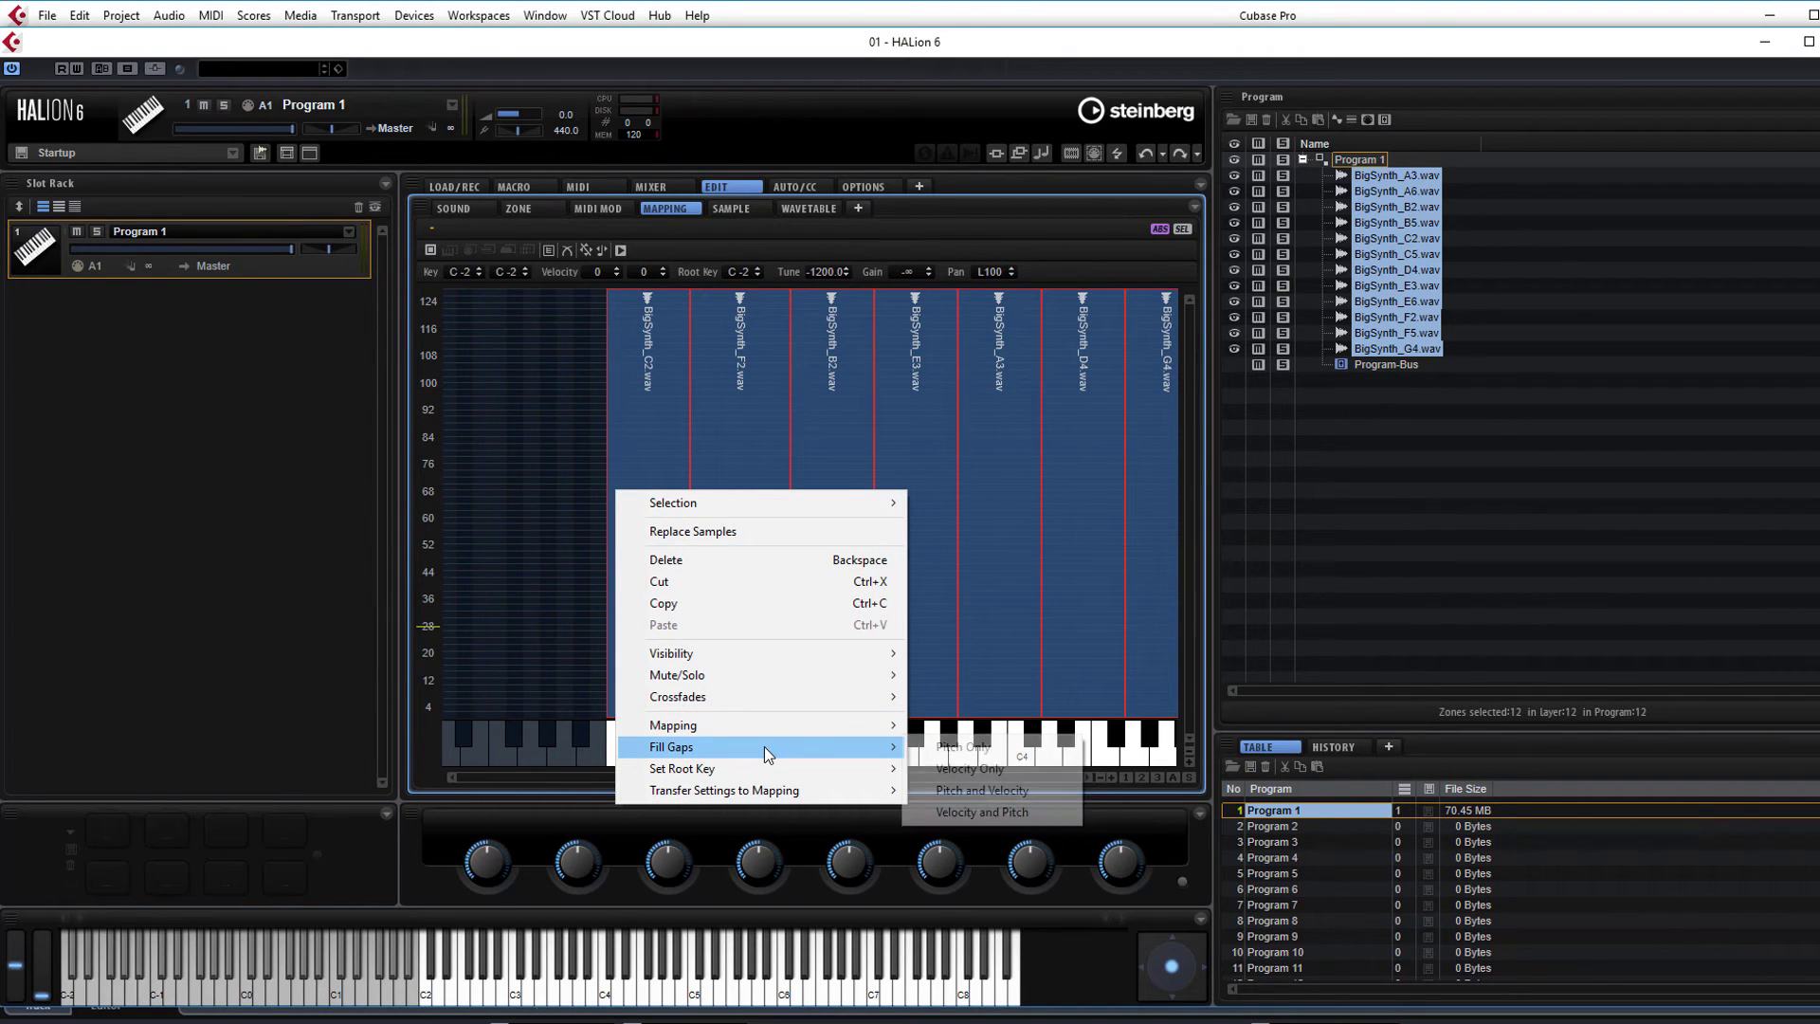
pyautogui.click(1014, 749)
pyautogui.click(1101, 776)
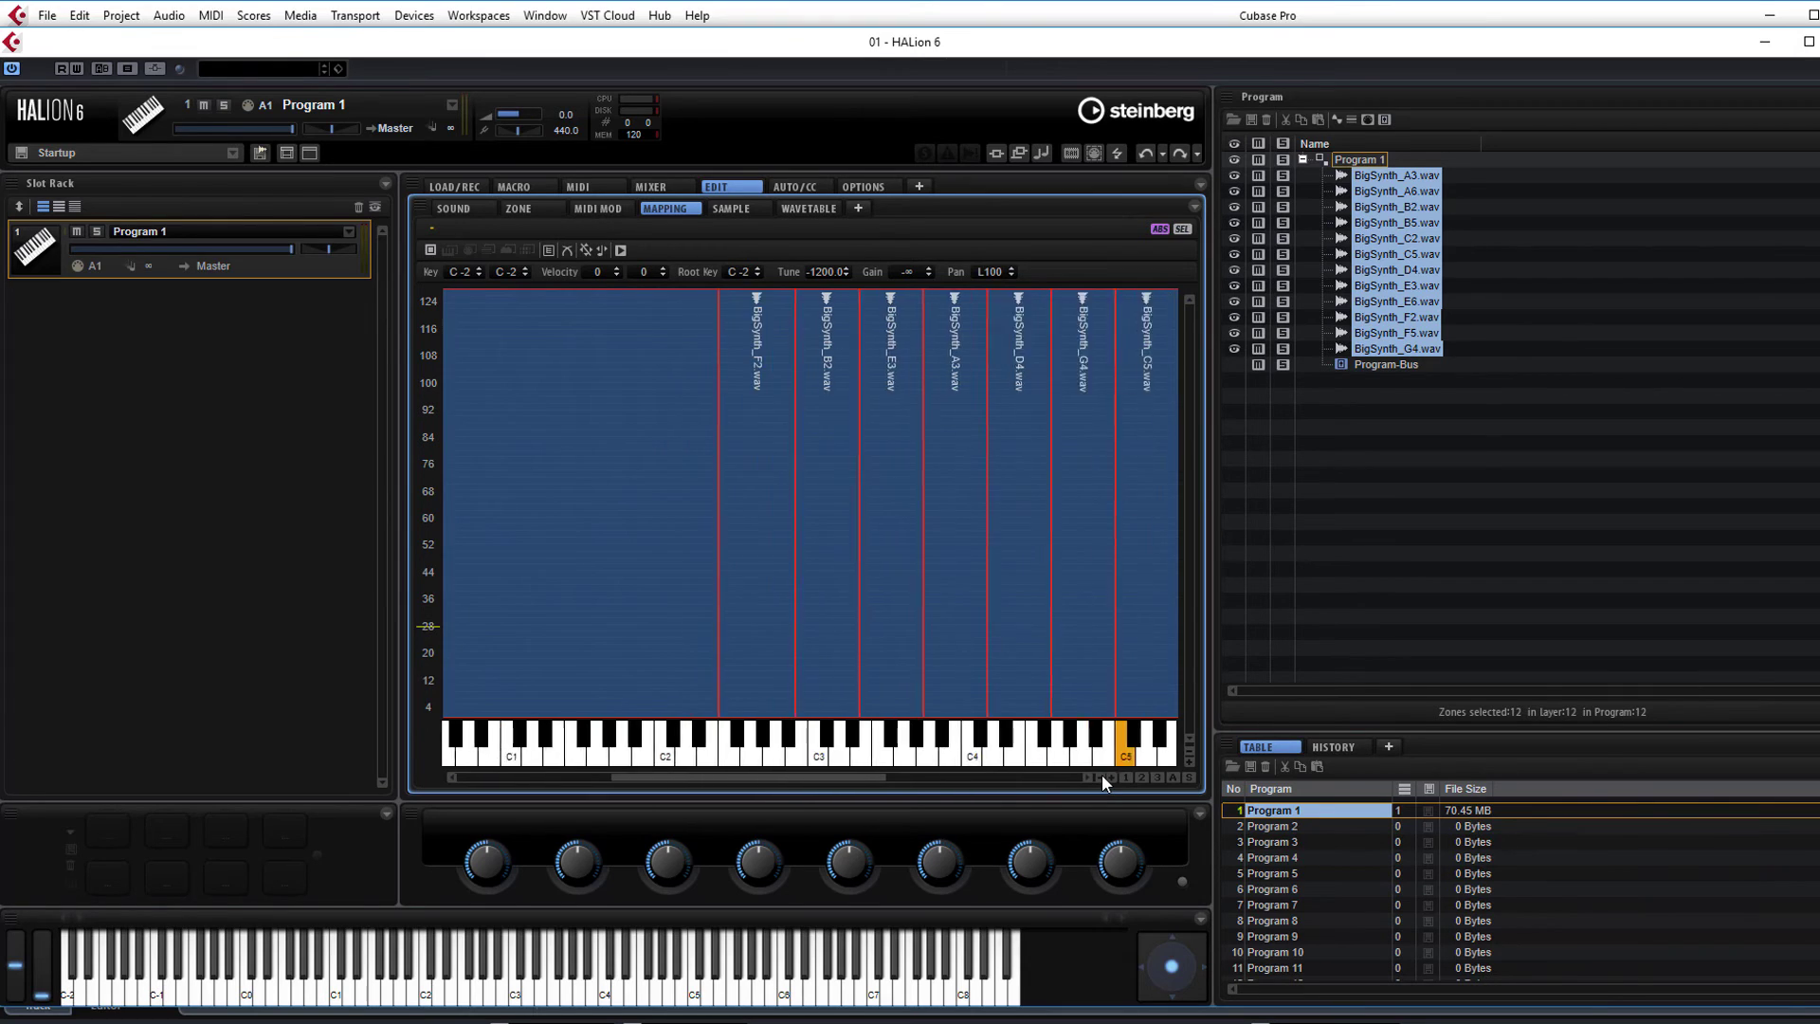